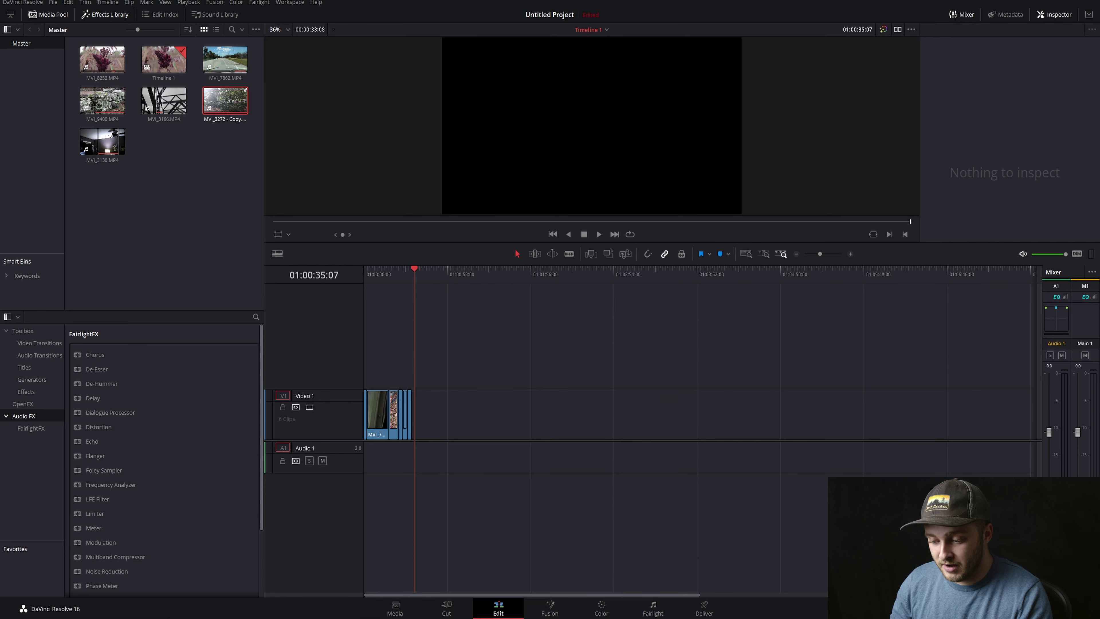
# Step: Switch to the Color page and show the ACES folder of the LUT library
pyautogui.click(601, 608)
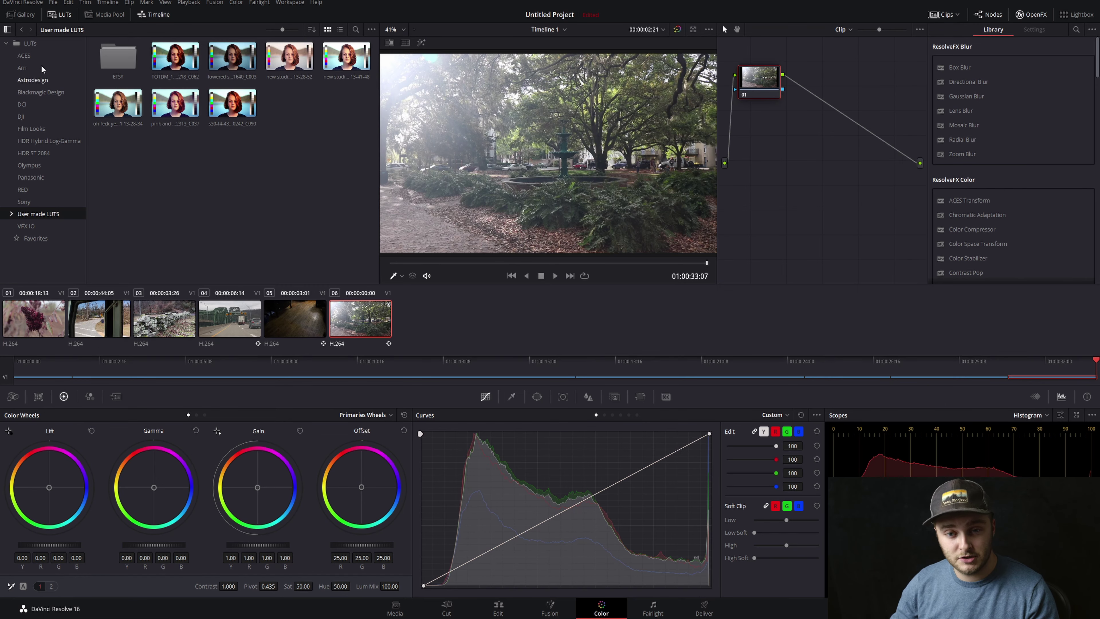
pyautogui.click(29, 53)
pyautogui.click(24, 65)
pyautogui.click(26, 56)
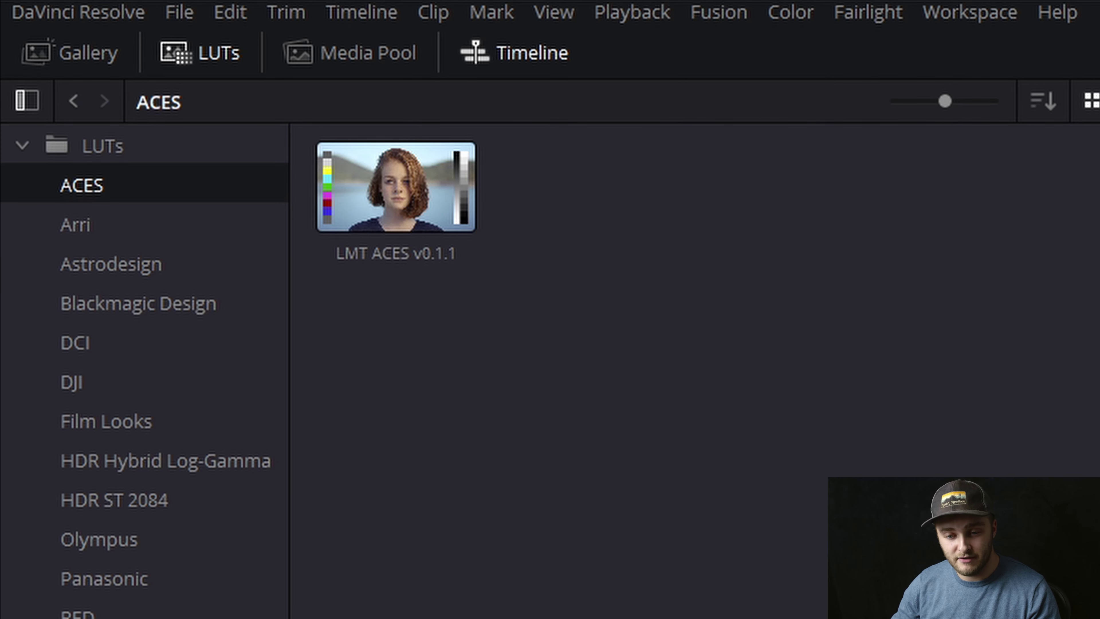
# Step: Preview clips 01 to 06 in turn and scrub through the timeline to review the footage
pyautogui.click(141, 531)
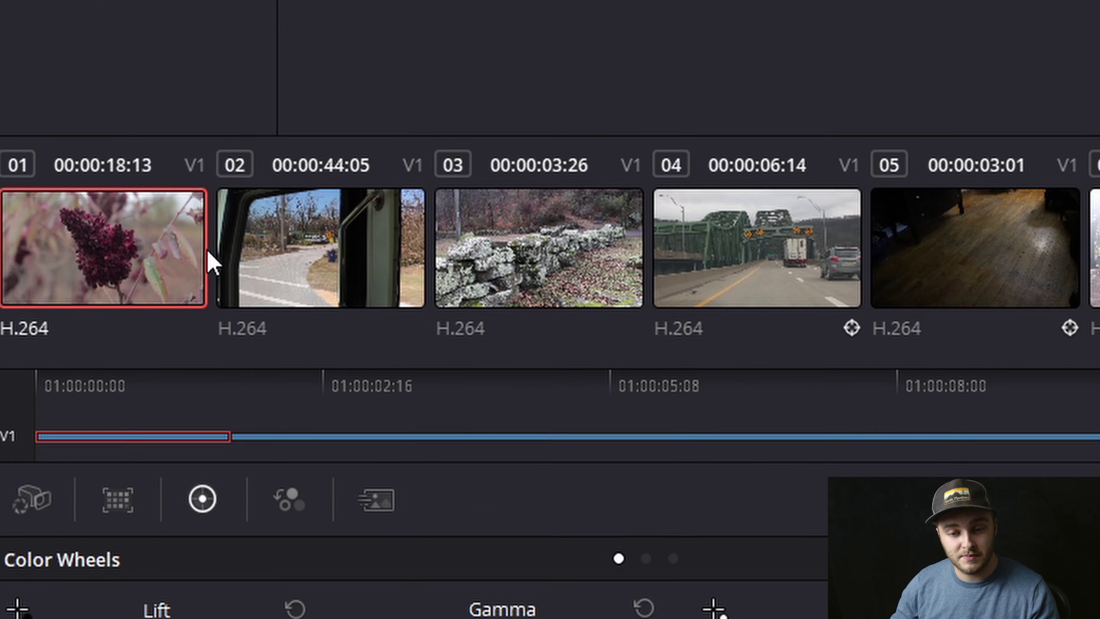
pyautogui.click(286, 269)
pyautogui.click(431, 289)
pyautogui.click(651, 266)
pyautogui.click(892, 264)
pyautogui.click(1066, 264)
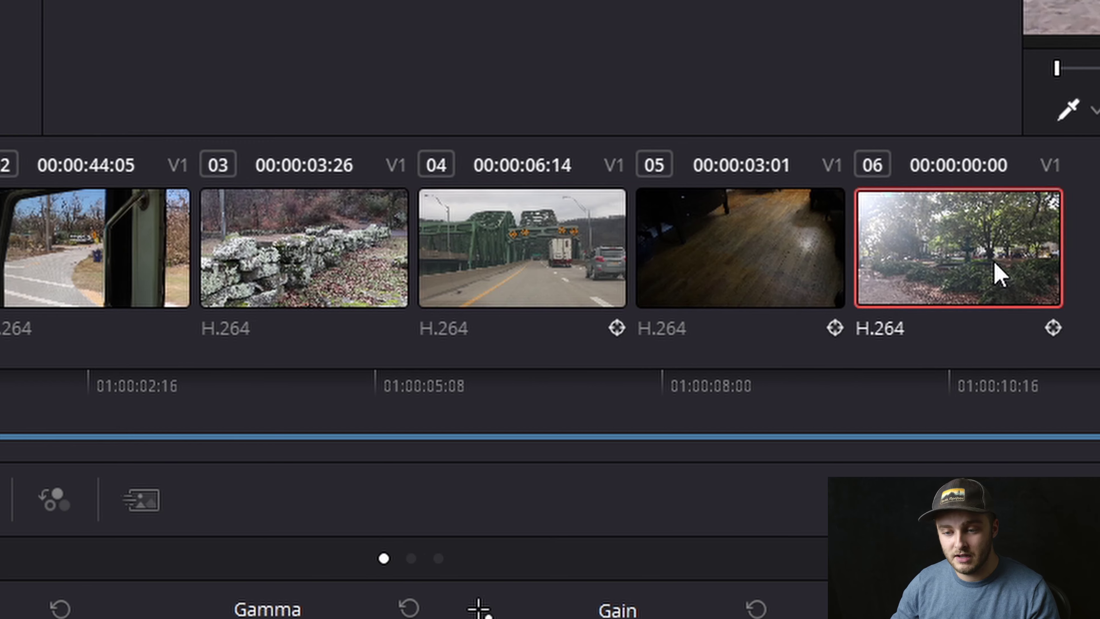
pyautogui.moveTo(398, 373); pyautogui.dragTo(94, 391)
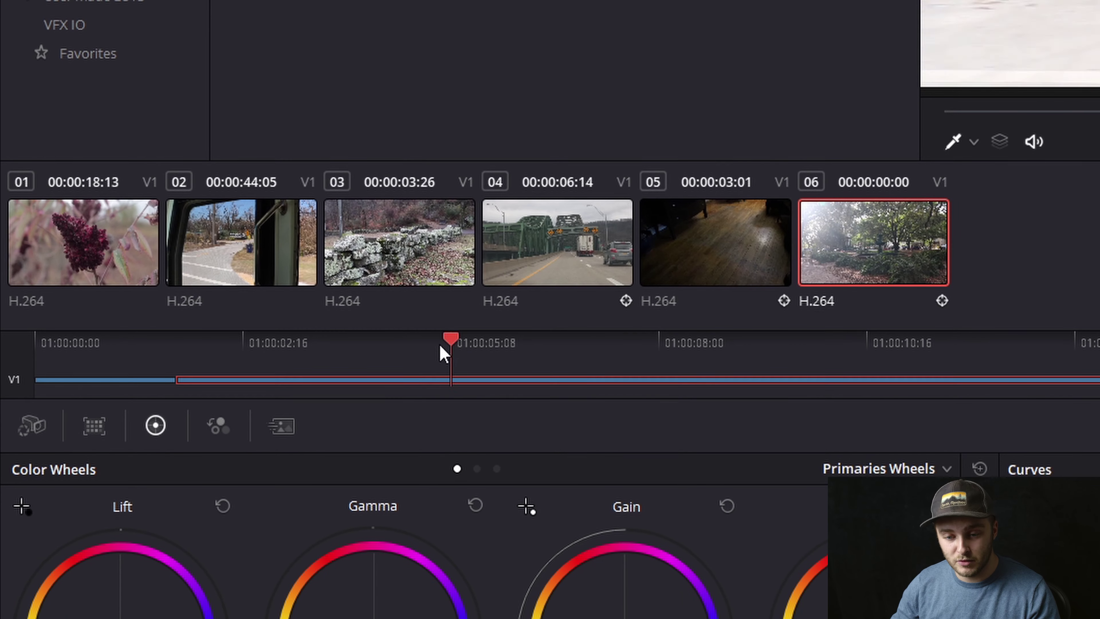
pyautogui.moveTo(214, 356); pyautogui.dragTo(625, 370)
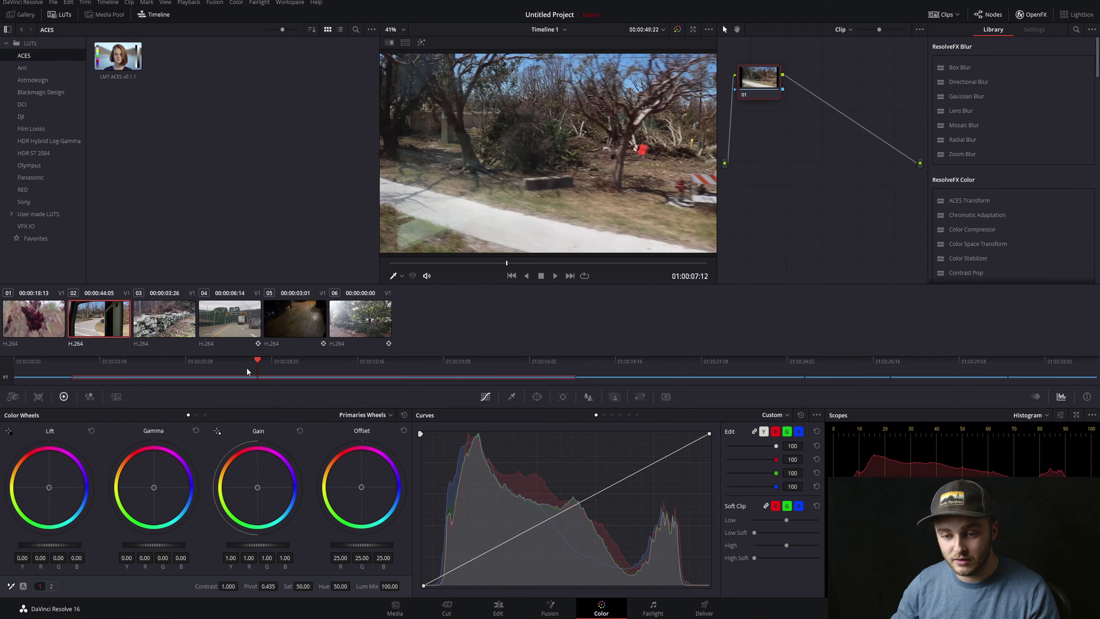
# Step: Browse the clip thumbnails and select clip 03, the stone wall shot
pyautogui.click(614, 241)
pyautogui.click(287, 322)
pyautogui.click(346, 322)
pyautogui.click(112, 323)
pyautogui.click(176, 334)
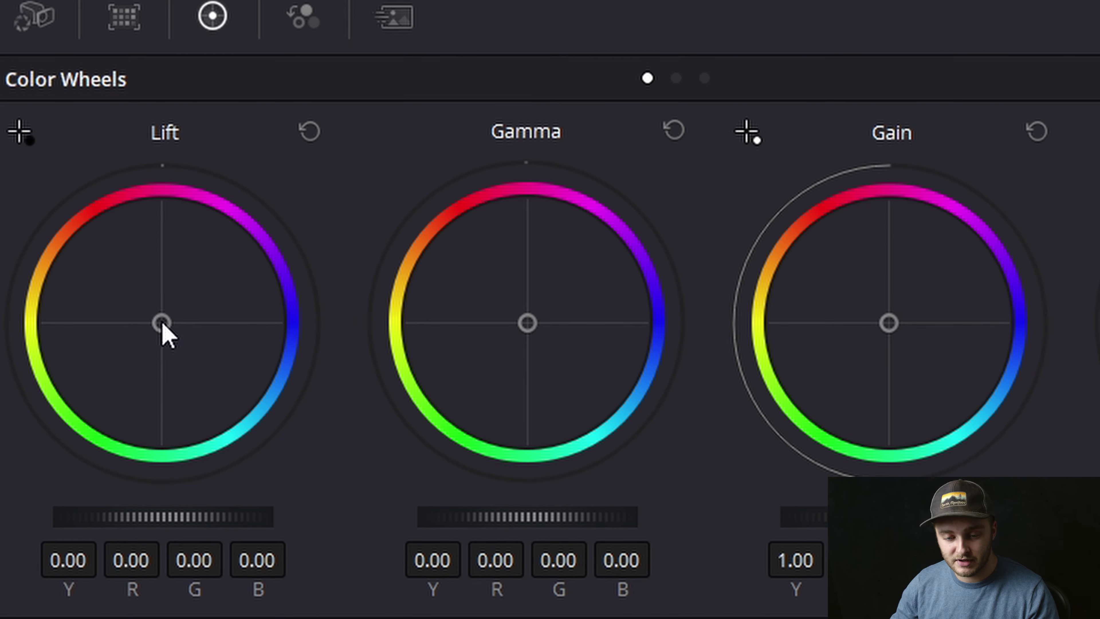
# Step: Try shifting the Lift balance and tinting the stone wall clip red with Gain at R 1.27, G 0.94, B 0.81
pyautogui.moveTo(164, 329)
pyautogui.mouseDown()
pyautogui.moveTo(175, 312)
pyautogui.moveTo(172, 321)
pyautogui.mouseUp()
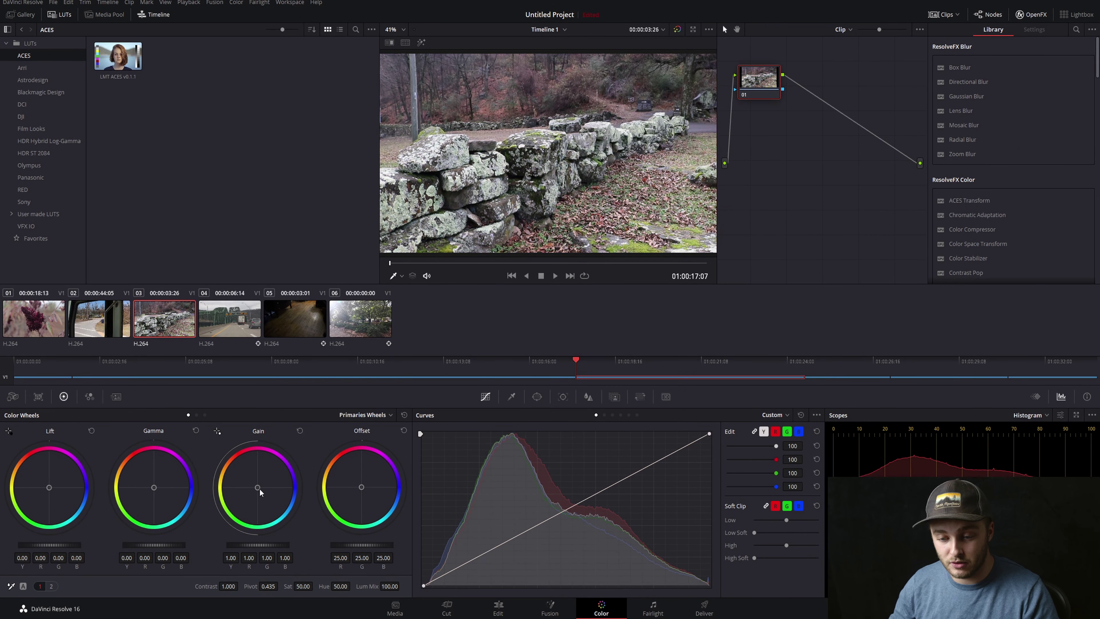
pyautogui.moveTo(259, 492); pyautogui.dragTo(254, 482)
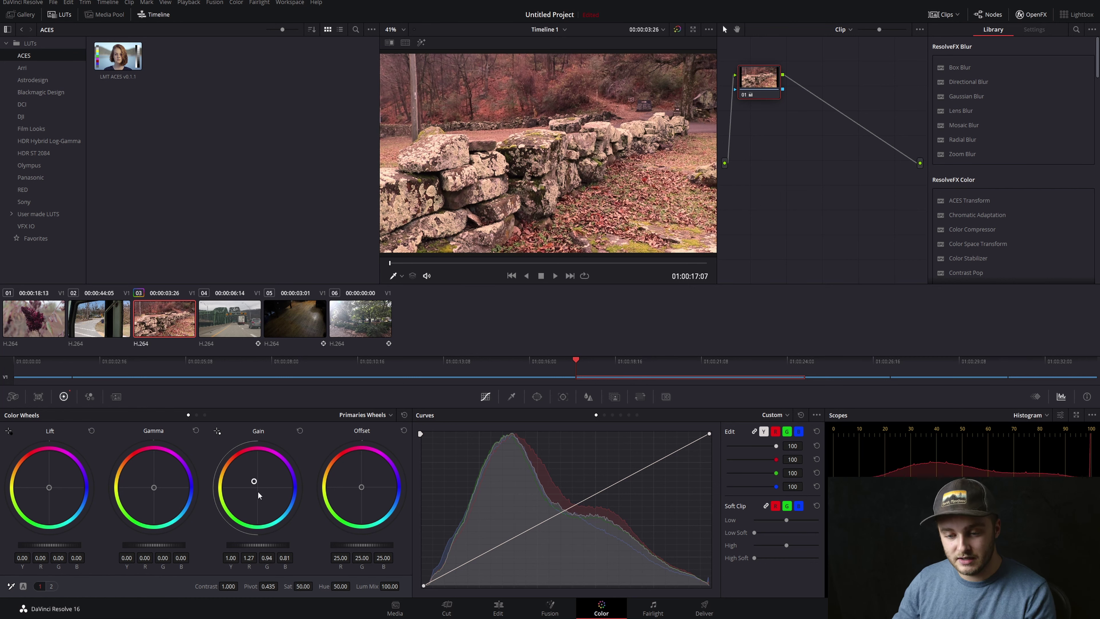
pyautogui.moveTo(254, 488); pyautogui.dragTo(253, 489)
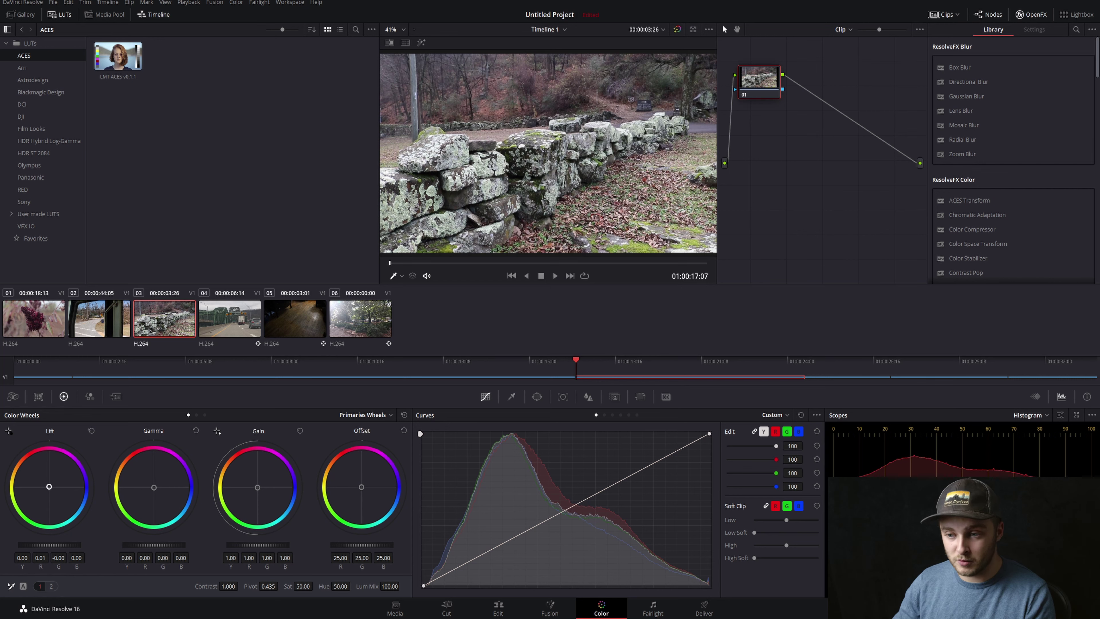
# Step: Try a slight green tint in the stone wall's shadows with Lift at R -0.02, G 0.01, inspect the dark areas closely and restore the neutral Lift
pyautogui.moveTo(49, 487); pyautogui.dragTo(49, 489)
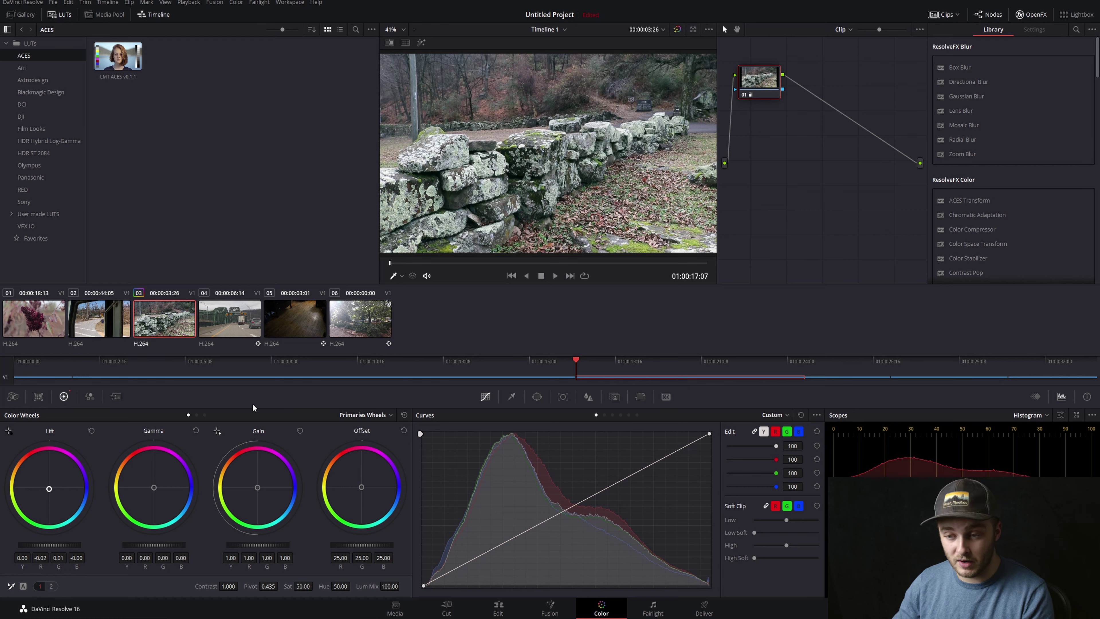
pyautogui.scroll(5, 528, 180)
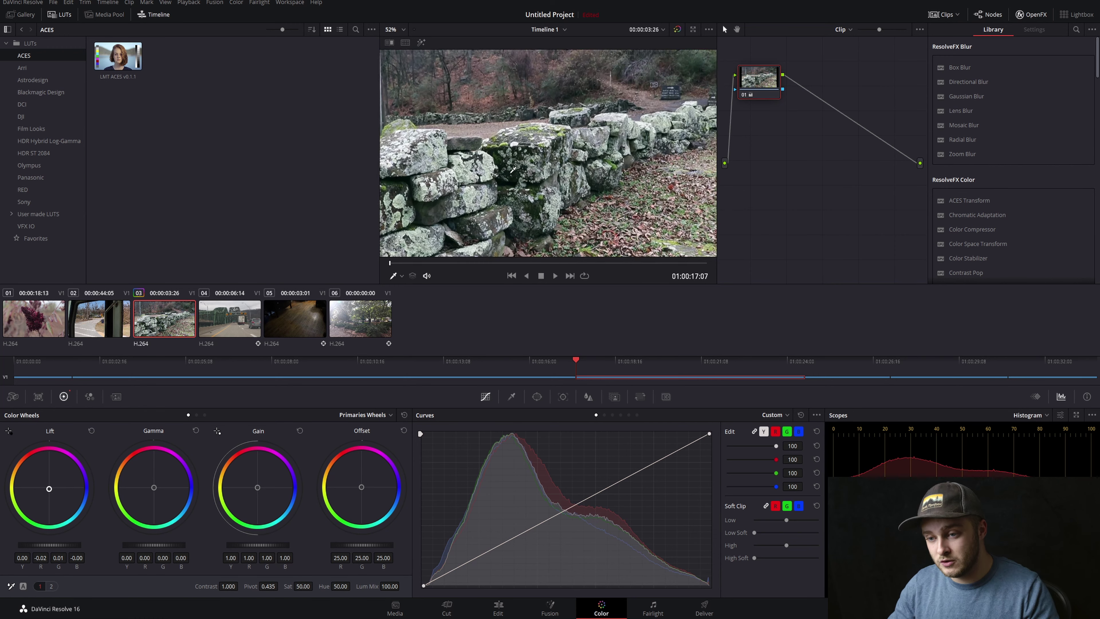
pyautogui.scroll(5, 485, 211)
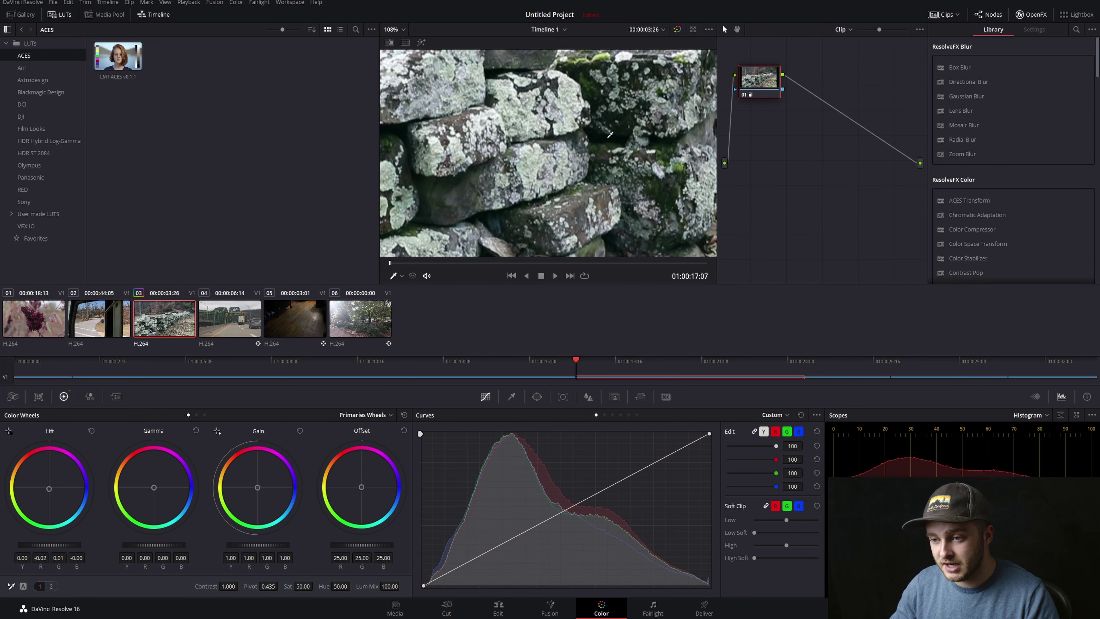
pyautogui.scroll(3, 463, 198)
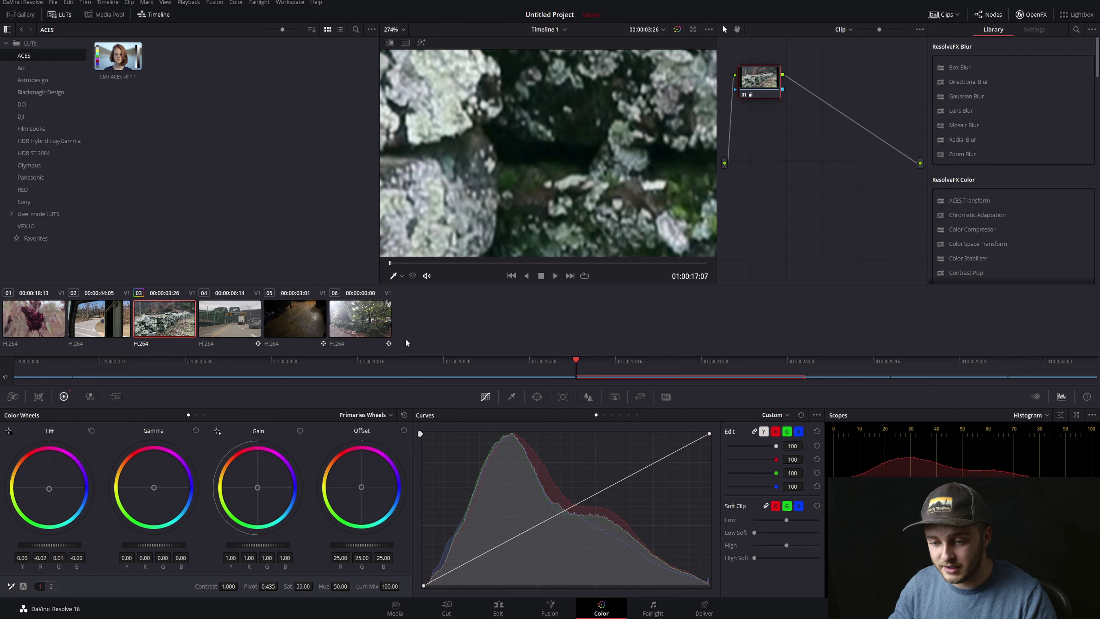
pyautogui.moveTo(50, 491); pyautogui.dragTo(49, 484)
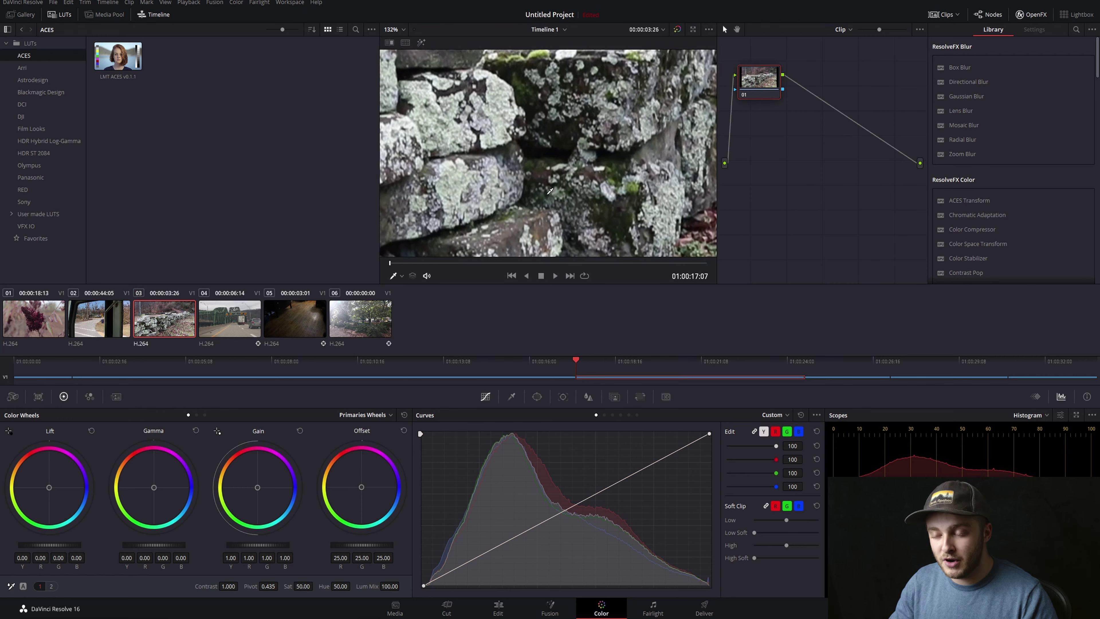
pyautogui.scroll(-6, 552, 189)
pyautogui.scroll(2, 554, 186)
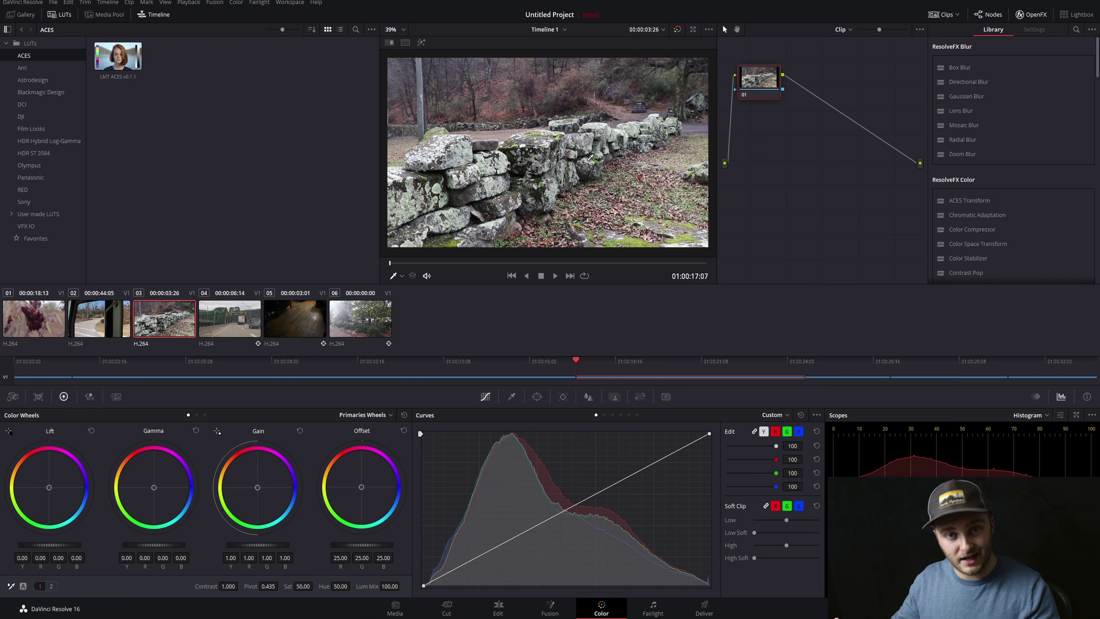
# Step: Go to the start of the timeline, on the red berry clip
pyautogui.press('Home')
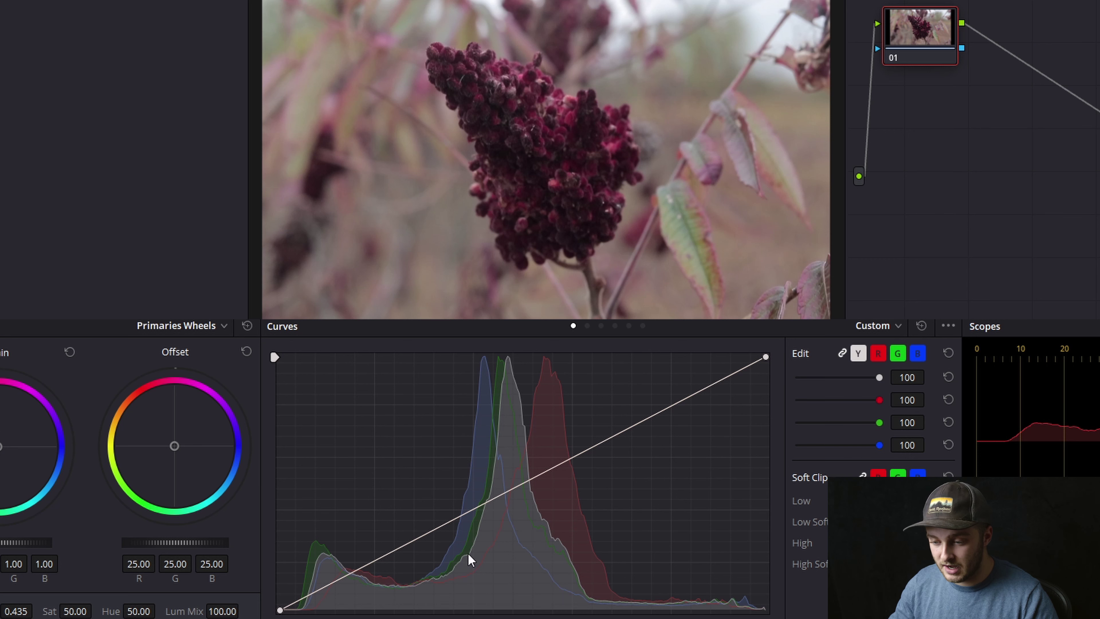
# Step: Try darkening the berry clip's shadows with a lowered custom curve point and a highlight anchor point, and remove both points
pyautogui.click(671, 406)
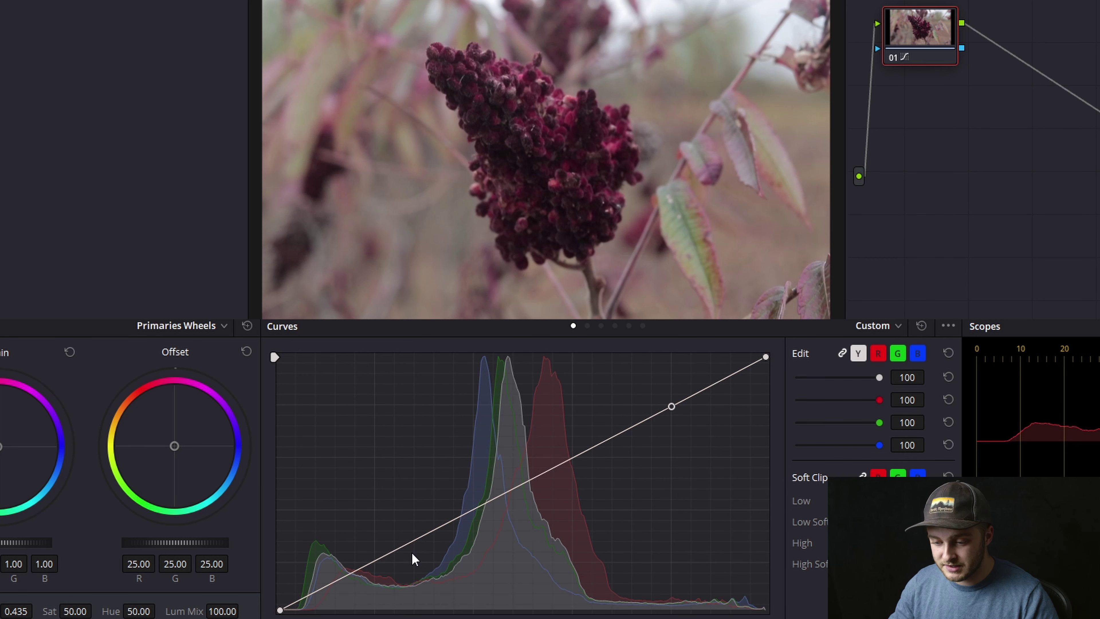
pyautogui.click(407, 542)
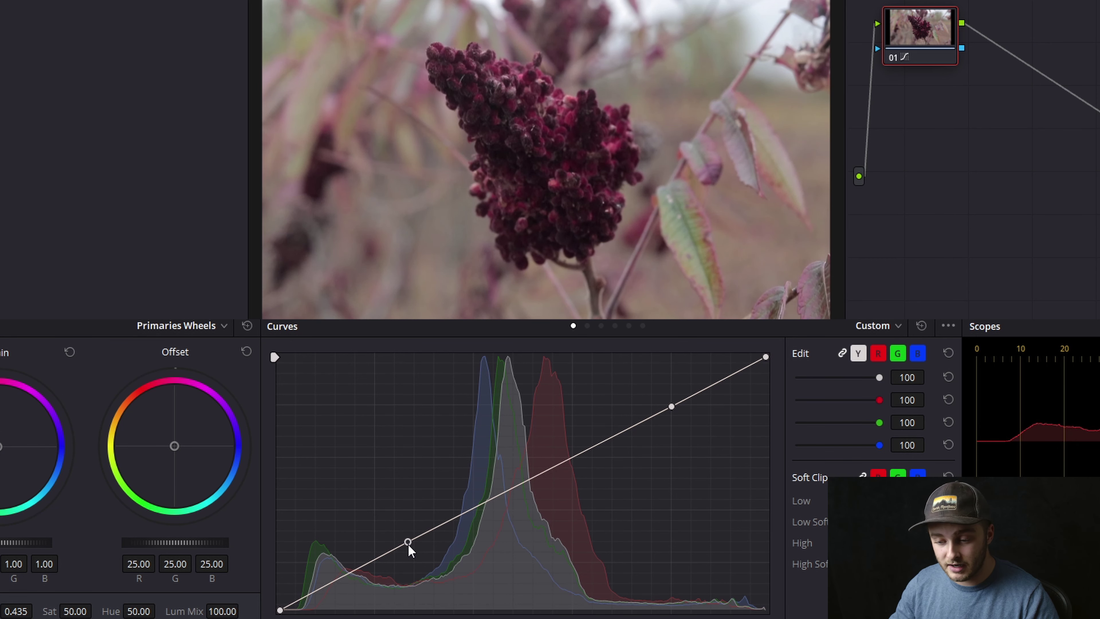
pyautogui.moveTo(408, 543)
pyautogui.mouseDown()
pyautogui.moveTo(407, 491)
pyautogui.moveTo(405, 582)
pyautogui.moveTo(410, 414)
pyautogui.moveTo(409, 562)
pyautogui.mouseUp()
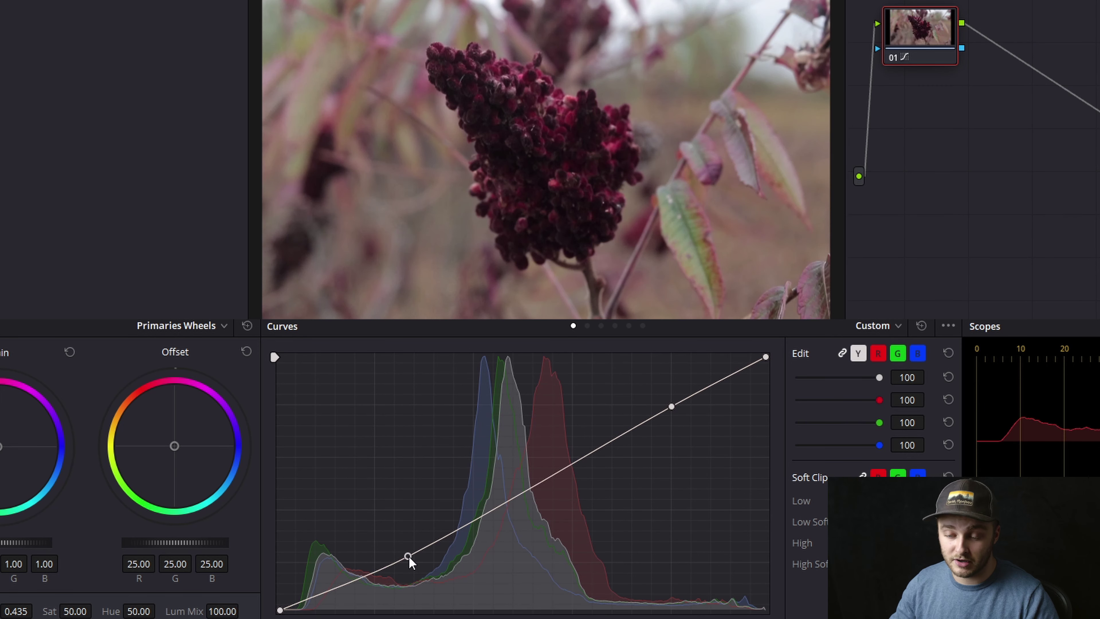
pyautogui.rightClick(409, 557)
pyautogui.rightClick(672, 407)
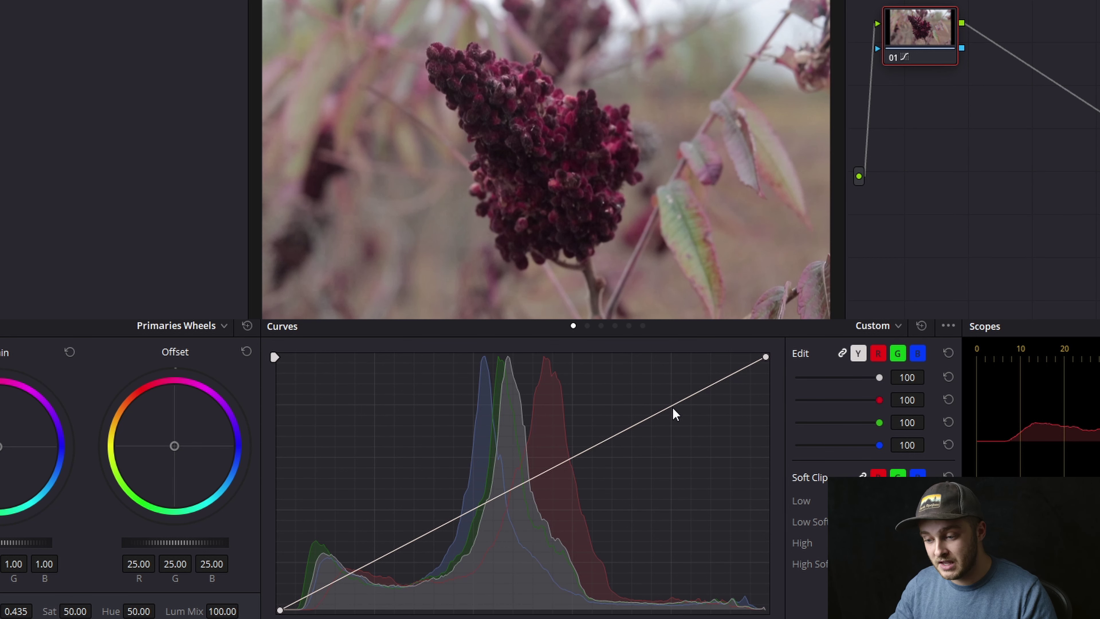
# Step: Try a strong contrast S-curve on the berry clip with lowered shadows and clearly raised highlights, and reset the curve
pyautogui.click(671, 405)
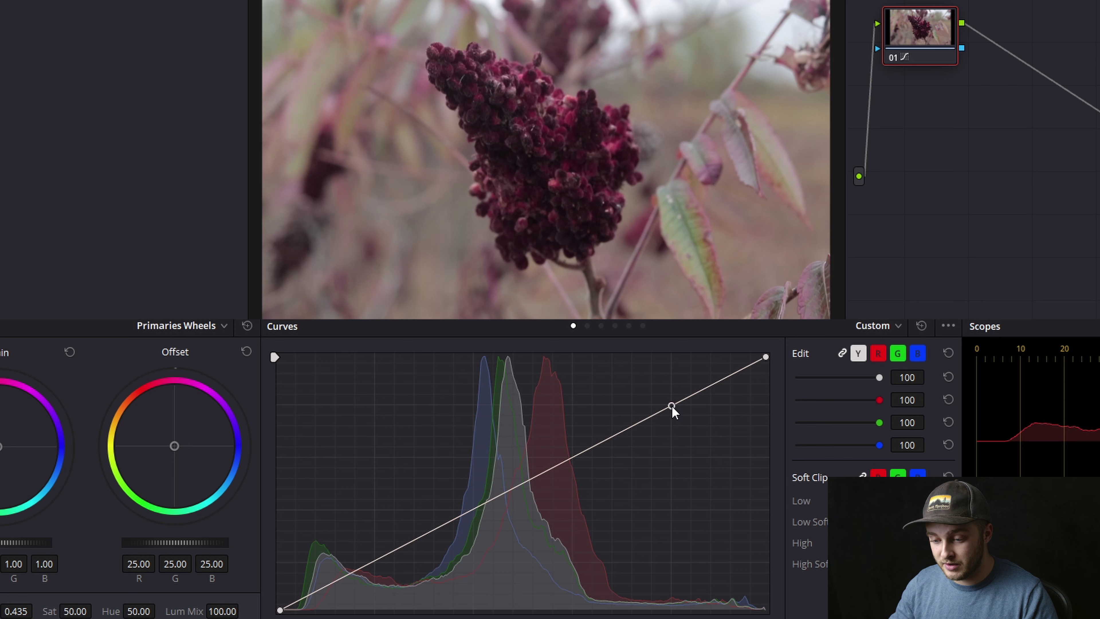
pyautogui.click(373, 561)
pyautogui.moveTo(374, 561); pyautogui.dragTo(383, 577)
pyautogui.moveTo(674, 411); pyautogui.dragTo(600, 387)
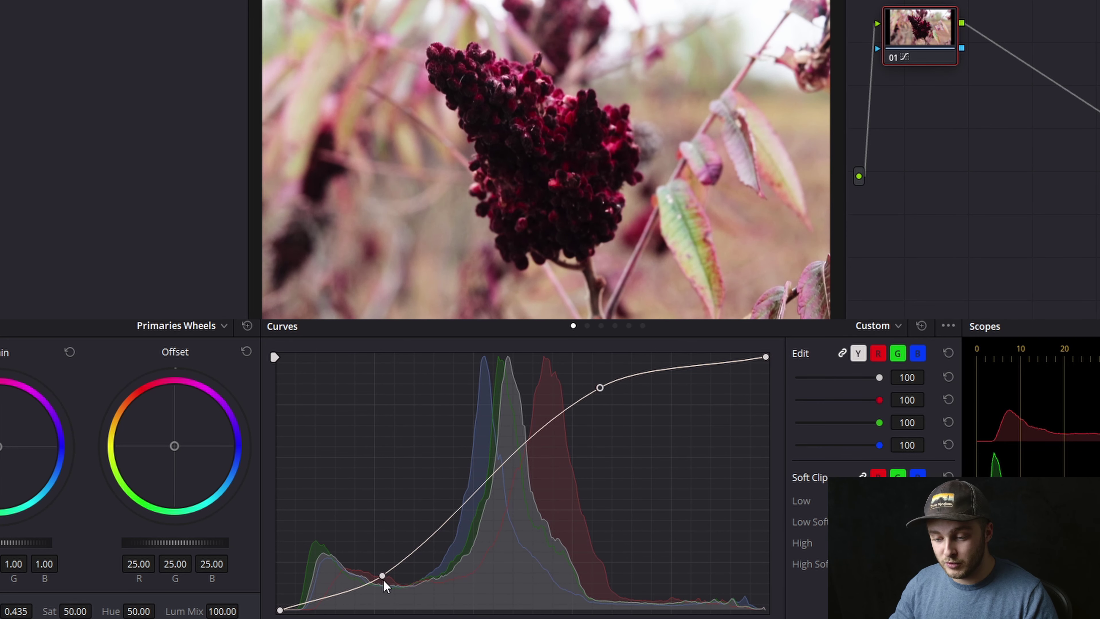
pyautogui.moveTo(382, 577)
pyautogui.mouseDown()
pyautogui.moveTo(431, 581)
pyautogui.moveTo(377, 572)
pyautogui.mouseUp()
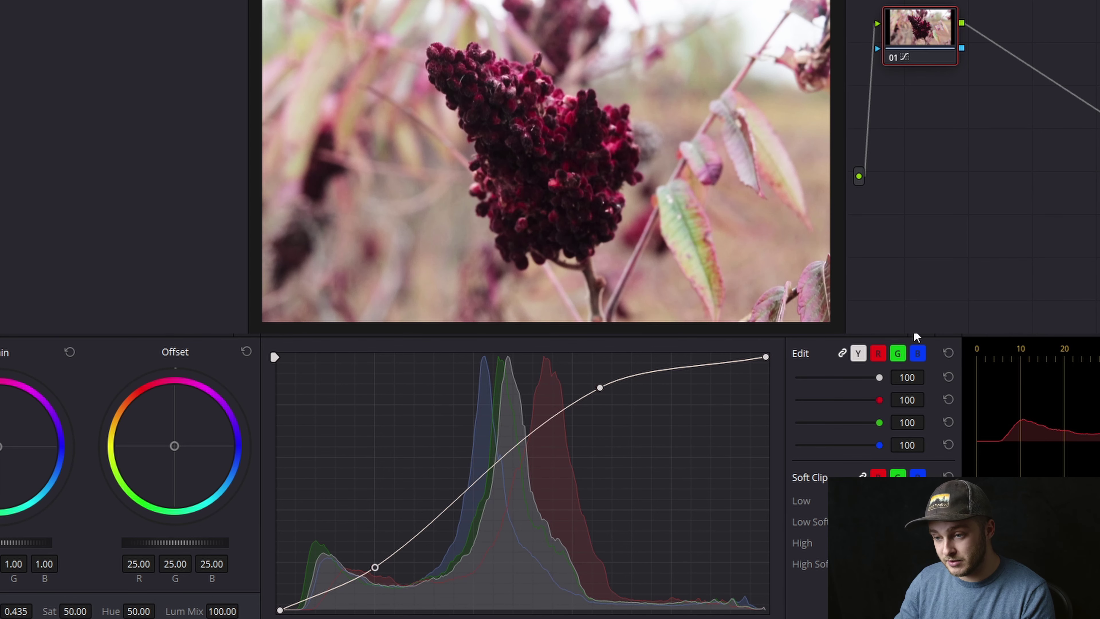
pyautogui.hotkey('shift', 'Home')
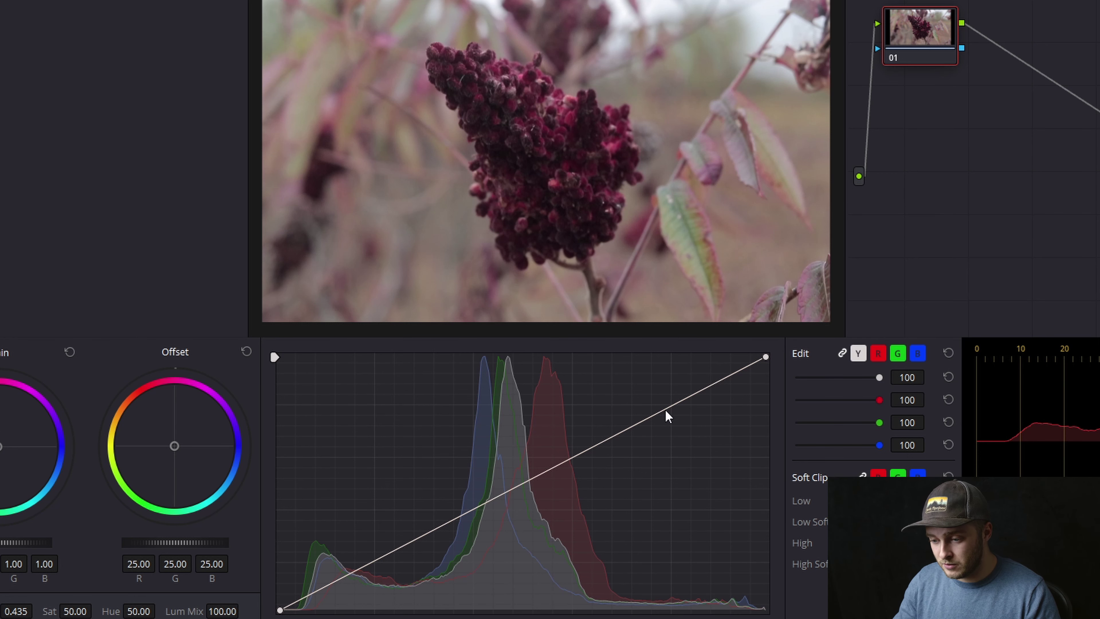
# Step: Try a milder S-curve on the berry clip with slightly raised highlights and lowered shadows, and remove both curve points
pyautogui.moveTo(674, 406); pyautogui.dragTo(664, 381)
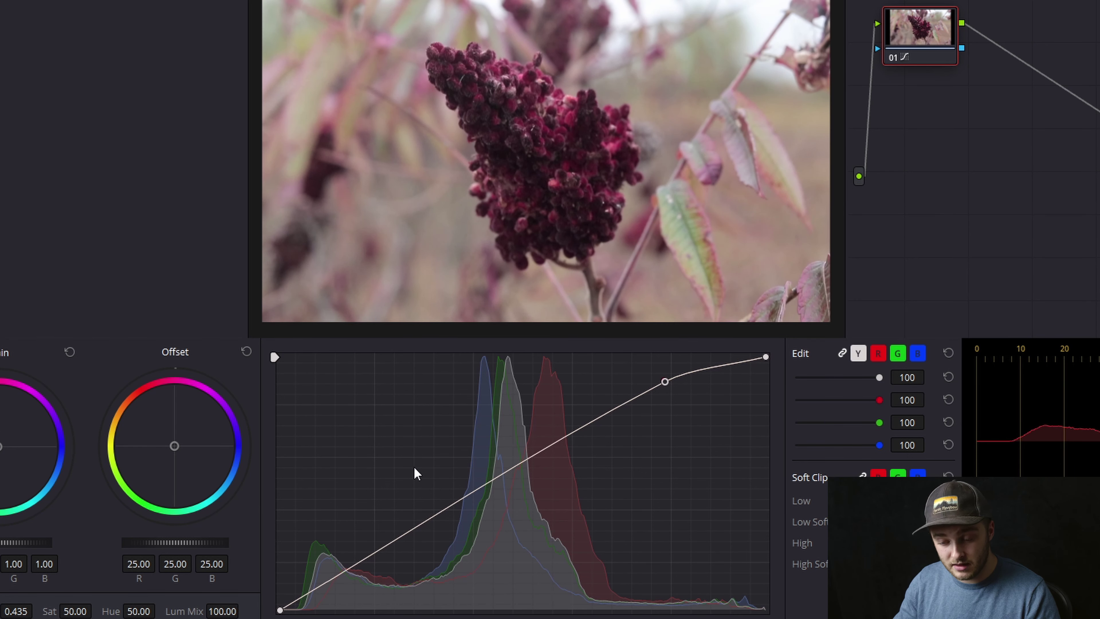
pyautogui.moveTo(375, 555)
pyautogui.mouseDown()
pyautogui.moveTo(376, 577)
pyautogui.moveTo(376, 567)
pyautogui.mouseUp()
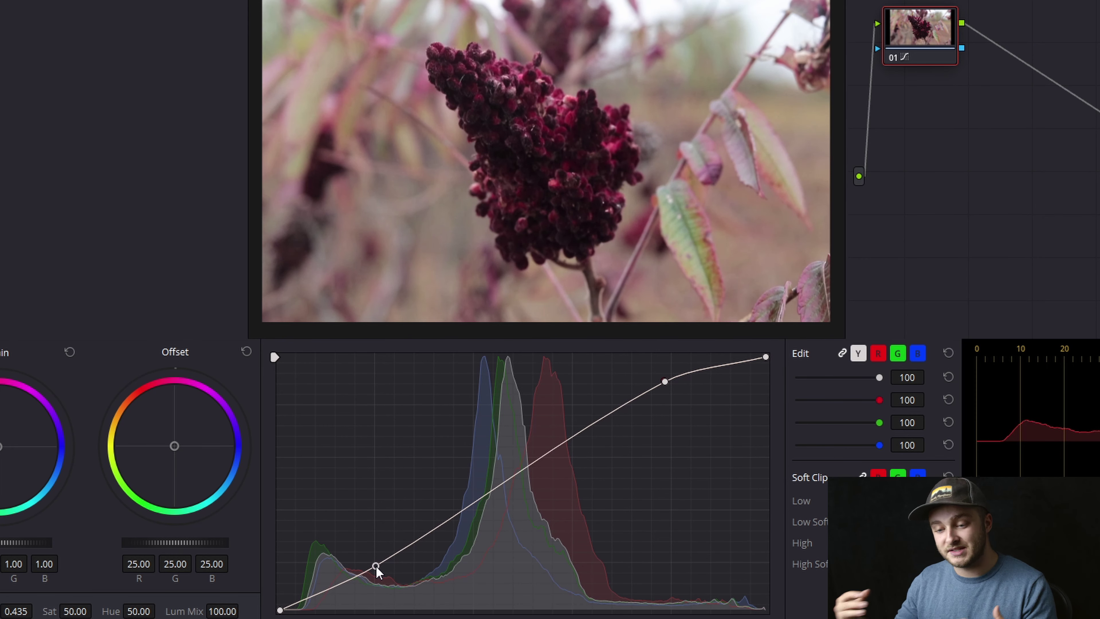
pyautogui.rightClick(376, 566)
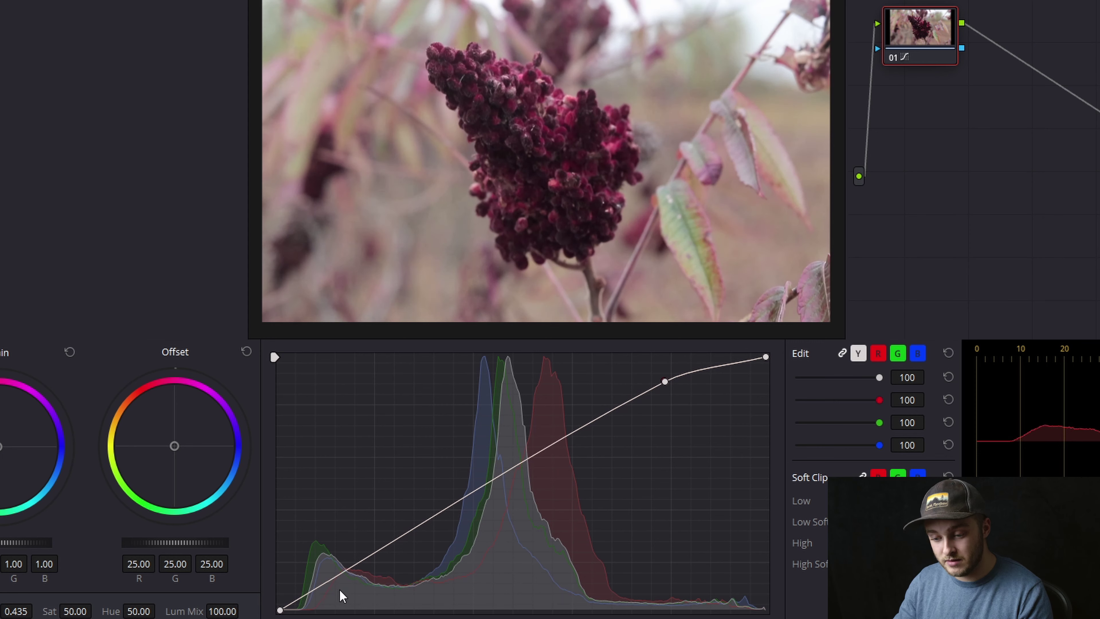
pyautogui.rightClick(665, 383)
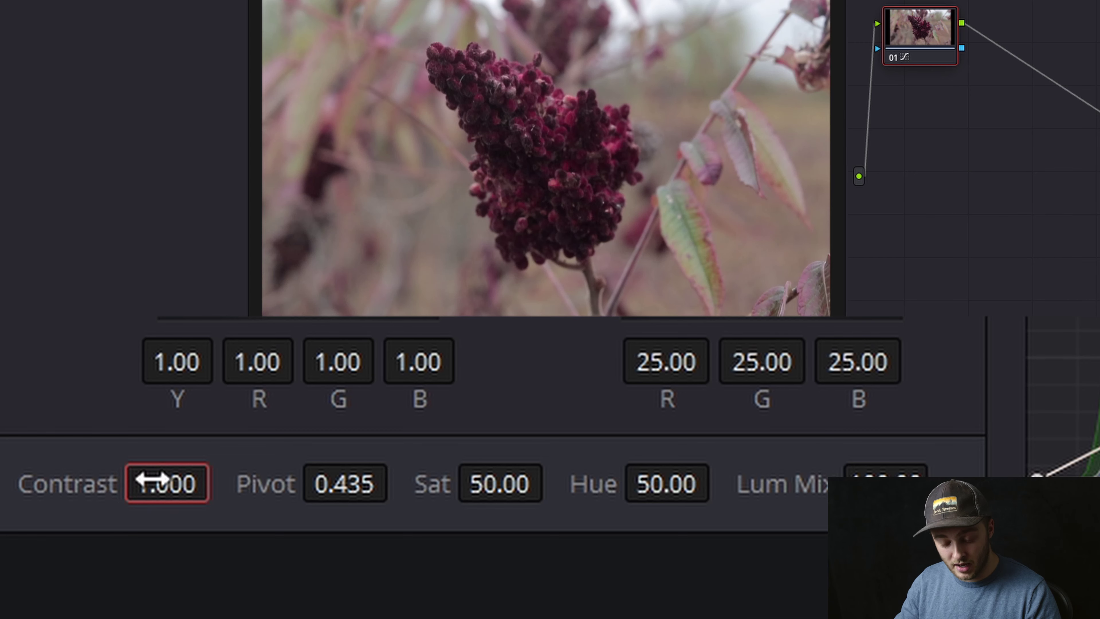
# Step: Try raising the berry clip's Contrast to 1.134 and reset it to the default
pyautogui.moveTo(151, 479); pyautogui.dragTo(182, 499)
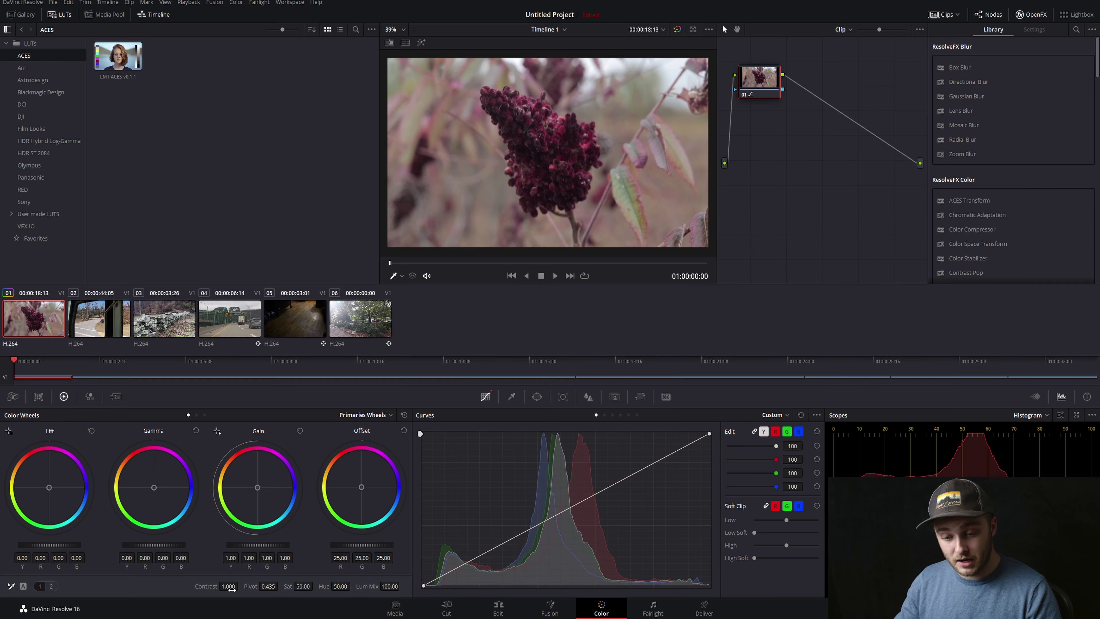
pyautogui.moveTo(232, 590)
pyautogui.mouseDown()
pyautogui.moveTo(240, 586)
pyautogui.moveTo(229, 587)
pyautogui.mouseUp()
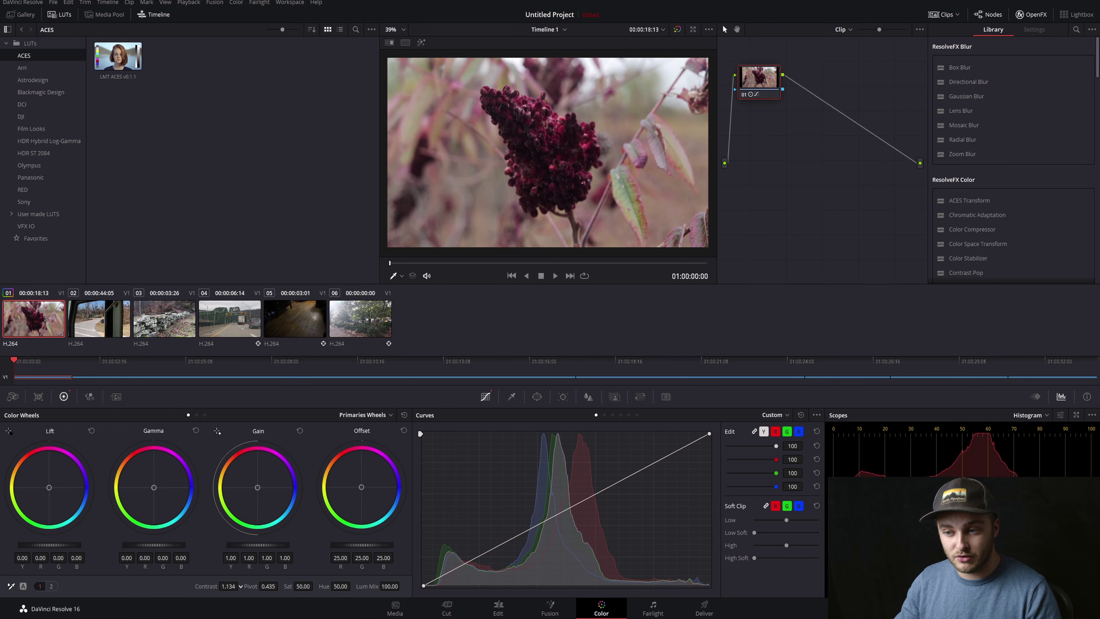
pyautogui.doubleClick(212, 587)
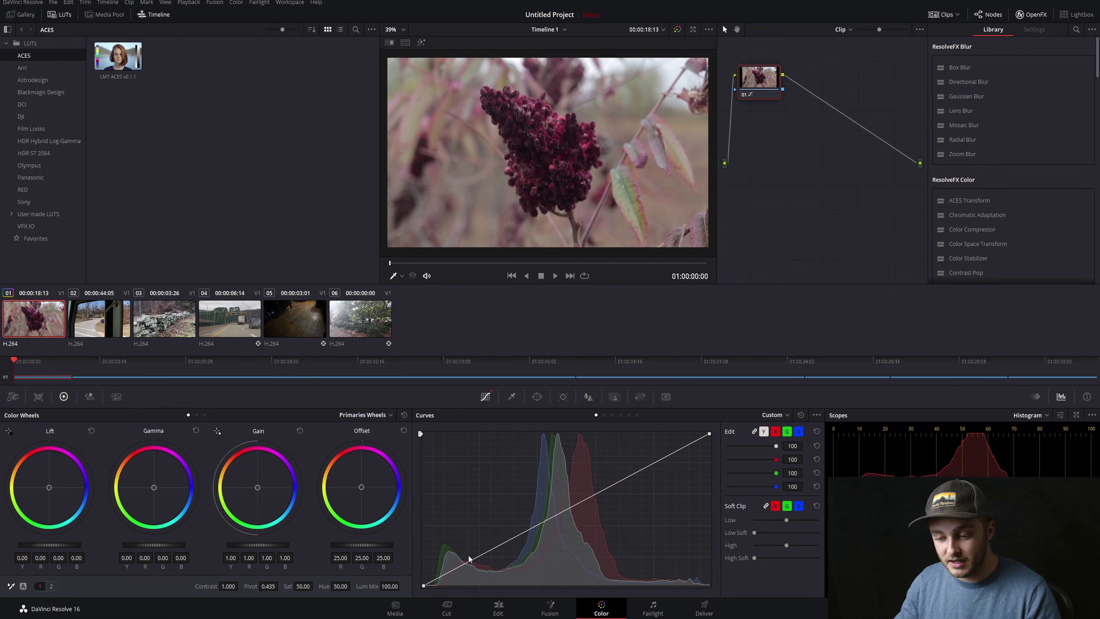
# Step: Try a faded look on the berry clip by raising the shadow and highlight ends of the curve, and remove both points
pyautogui.click(480, 557)
pyautogui.moveTo(481, 556); pyautogui.dragTo(444, 561)
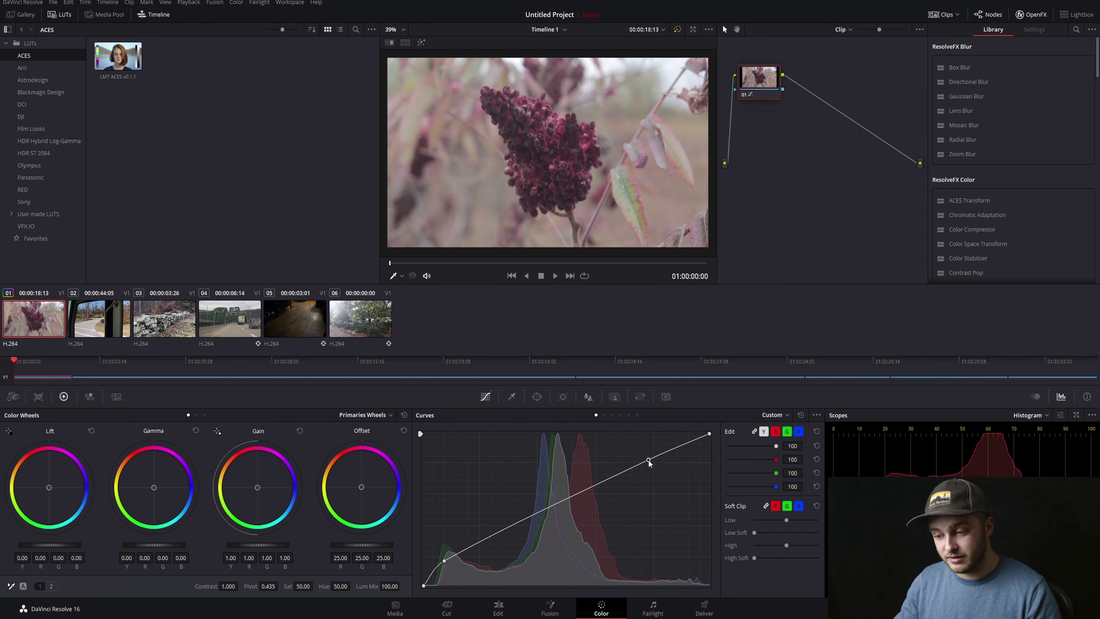
pyautogui.moveTo(655, 460)
pyautogui.mouseDown()
pyautogui.moveTo(656, 479)
pyautogui.moveTo(634, 447)
pyautogui.moveTo(644, 450)
pyautogui.mouseUp()
pyautogui.rightClick(645, 451)
pyautogui.rightClick(443, 559)
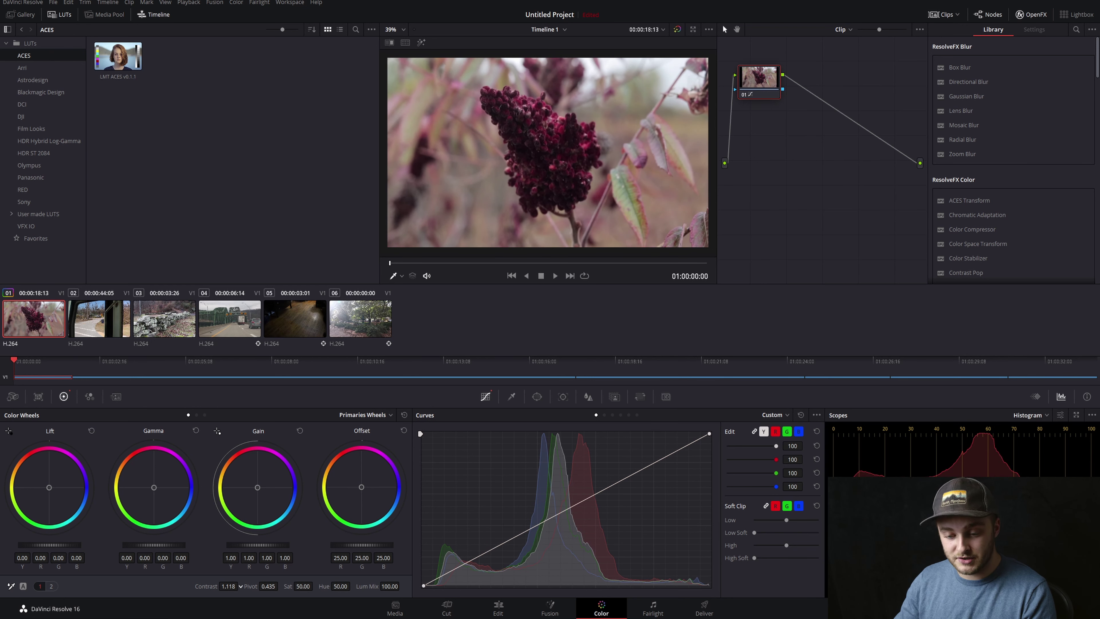
# Step: Shape a mild S-curve on the berry clip's Custom curve with slightly raised highlights, lowered shadows and a slightly lowered white point
pyautogui.moveTo(647, 466); pyautogui.dragTo(653, 455)
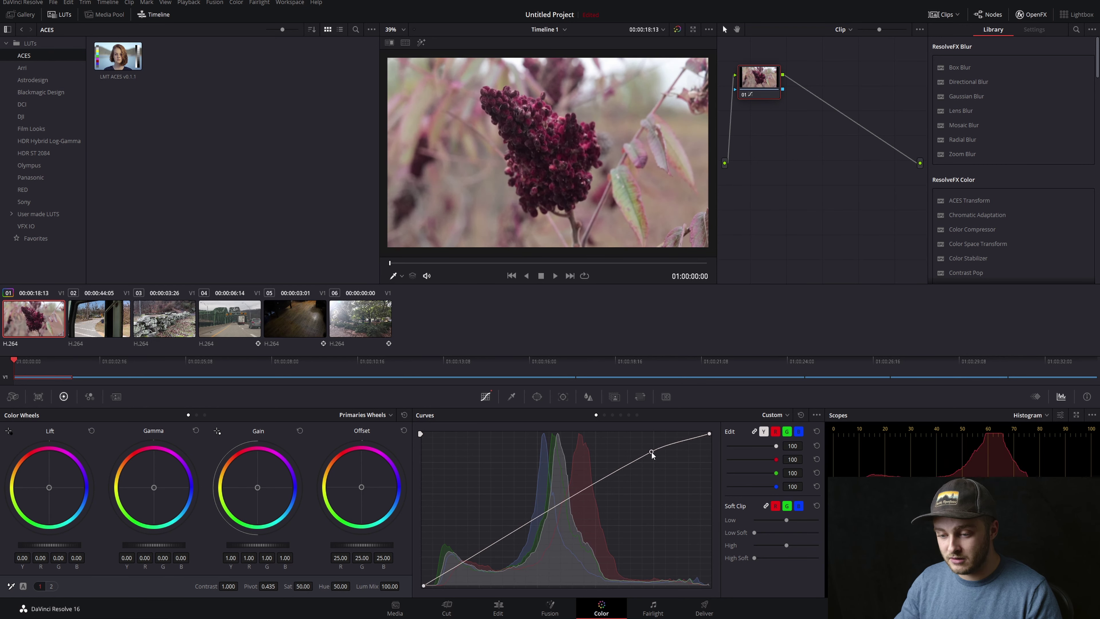
pyautogui.moveTo(497, 545); pyautogui.dragTo(483, 564)
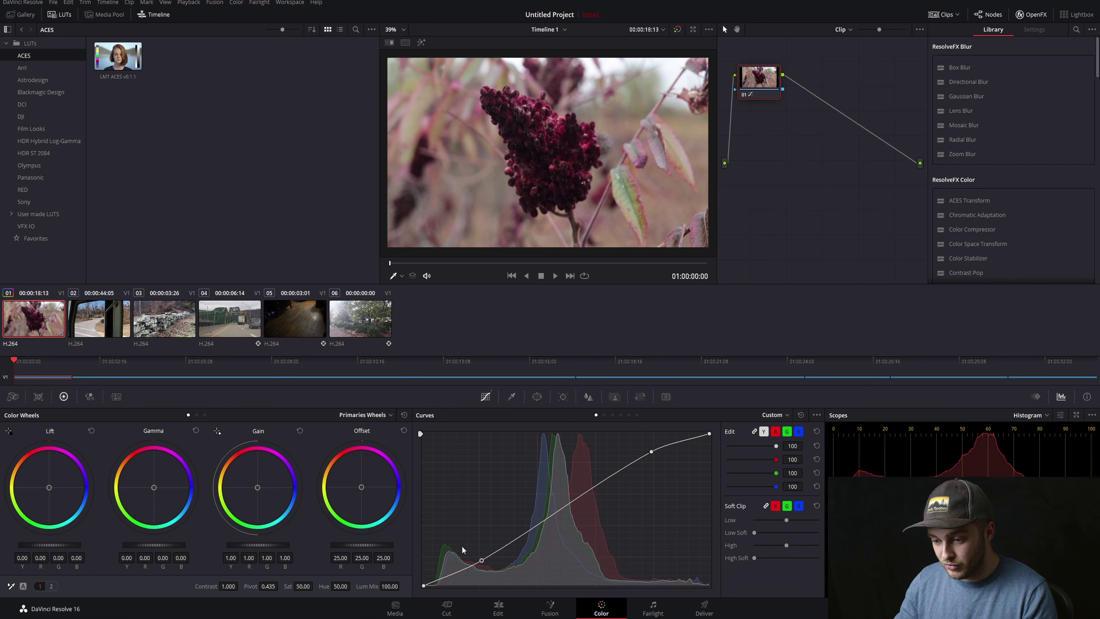
pyautogui.moveTo(481, 562); pyautogui.dragTo(479, 589)
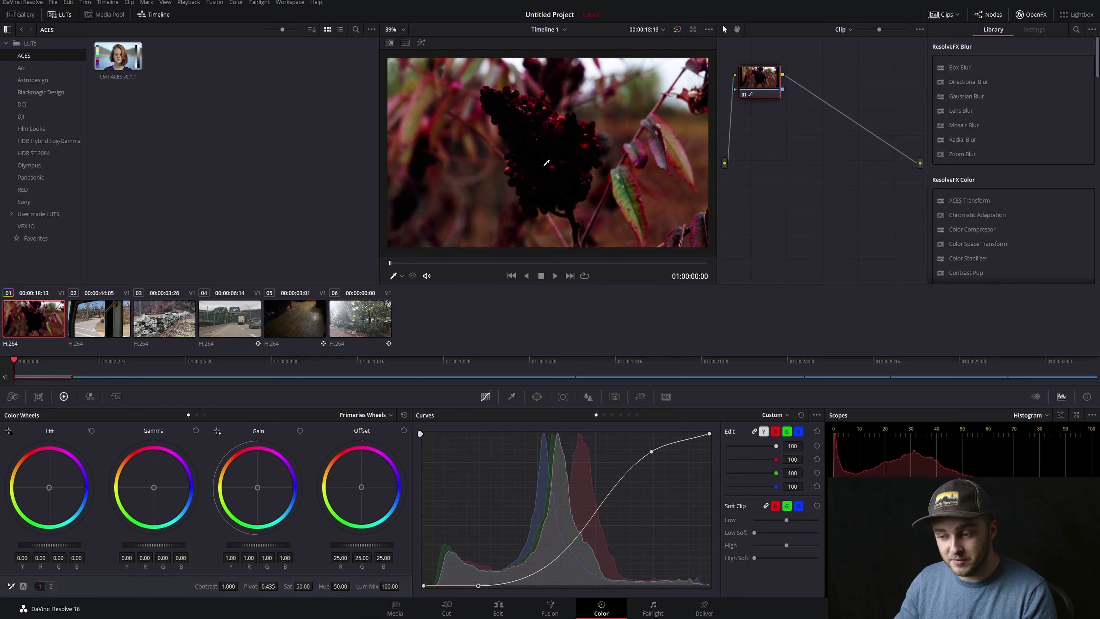
pyautogui.moveTo(478, 586); pyautogui.dragTo(474, 569)
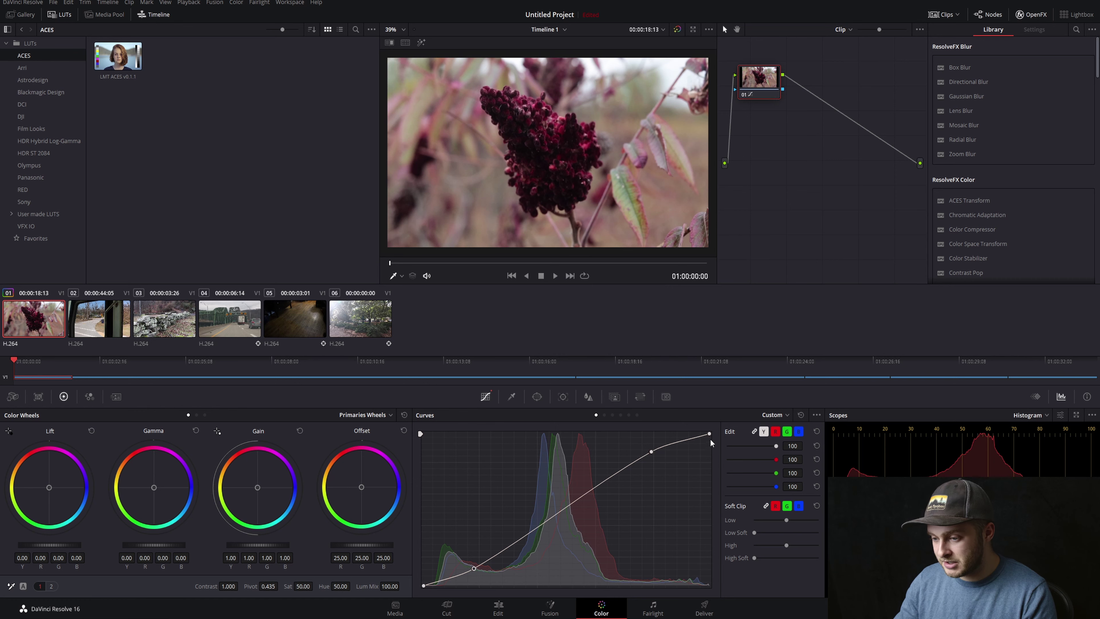
pyautogui.moveTo(710, 439); pyautogui.dragTo(712, 444)
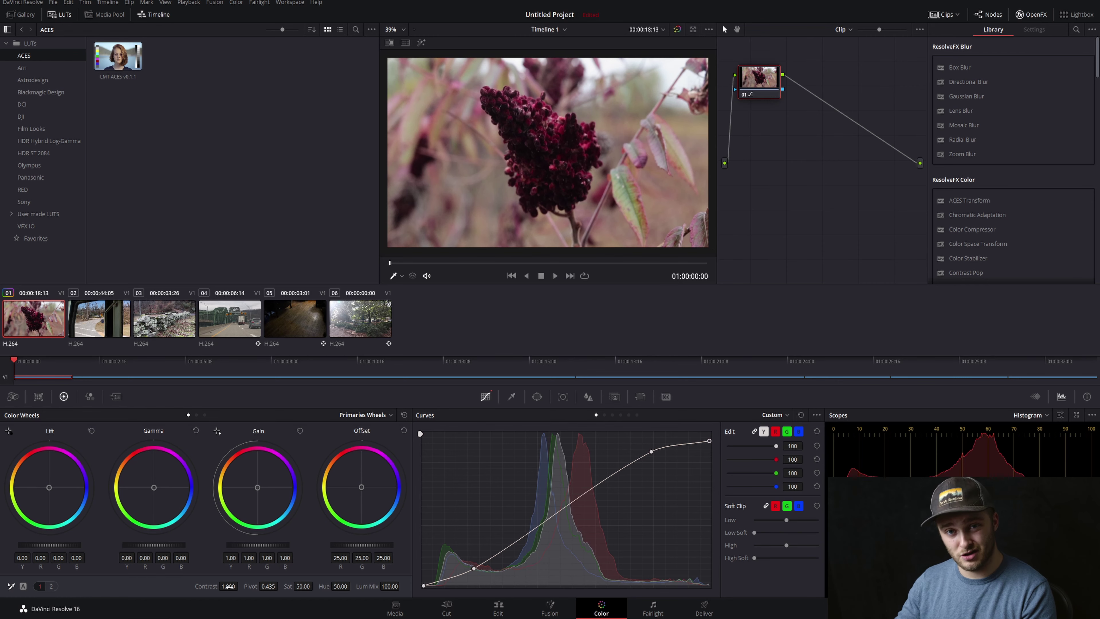
# Step: Bracket the purple-to-magenta range on the Hue Vs Sat curve with anchor points and raise its saturation to 1.94 at hue 215.65
pyautogui.click(613, 415)
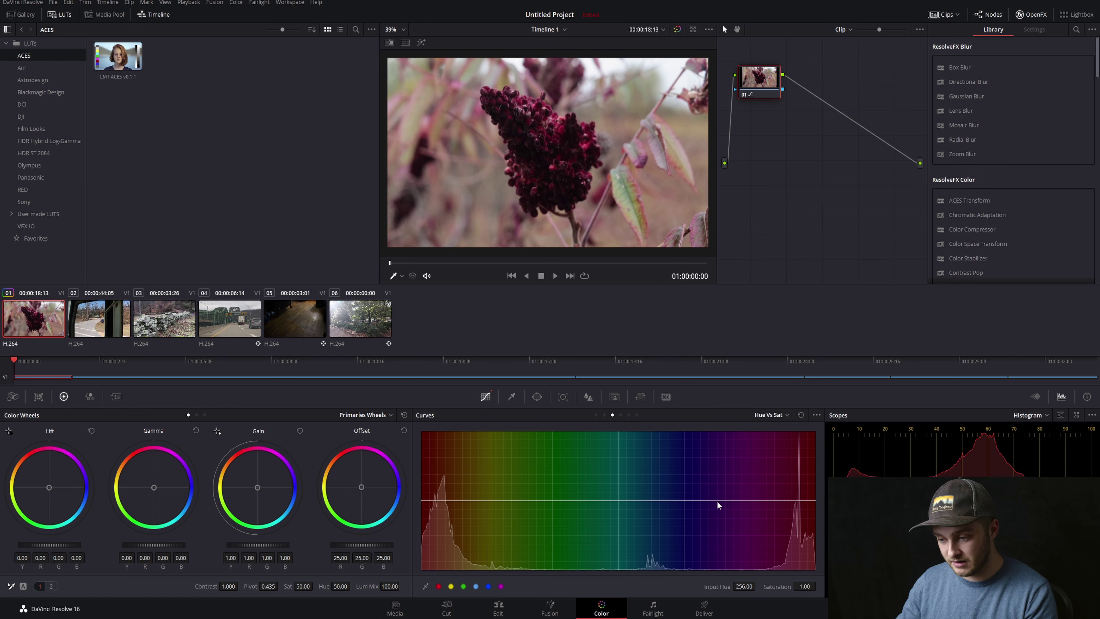
pyautogui.click(703, 498)
pyautogui.click(778, 496)
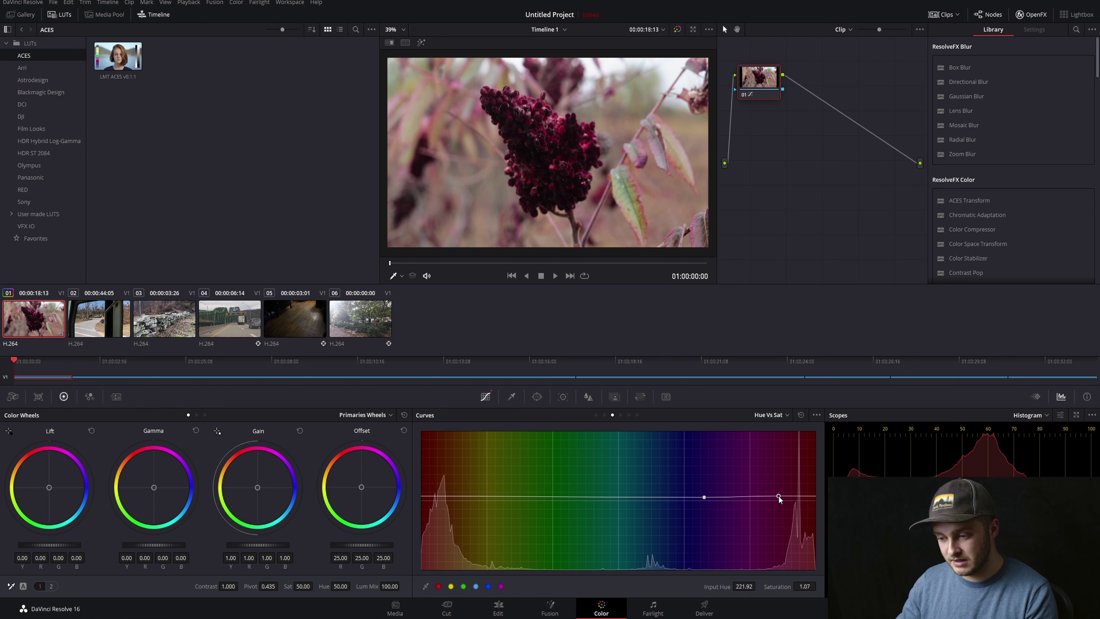
pyautogui.moveTo(778, 495); pyautogui.dragTo(809, 495)
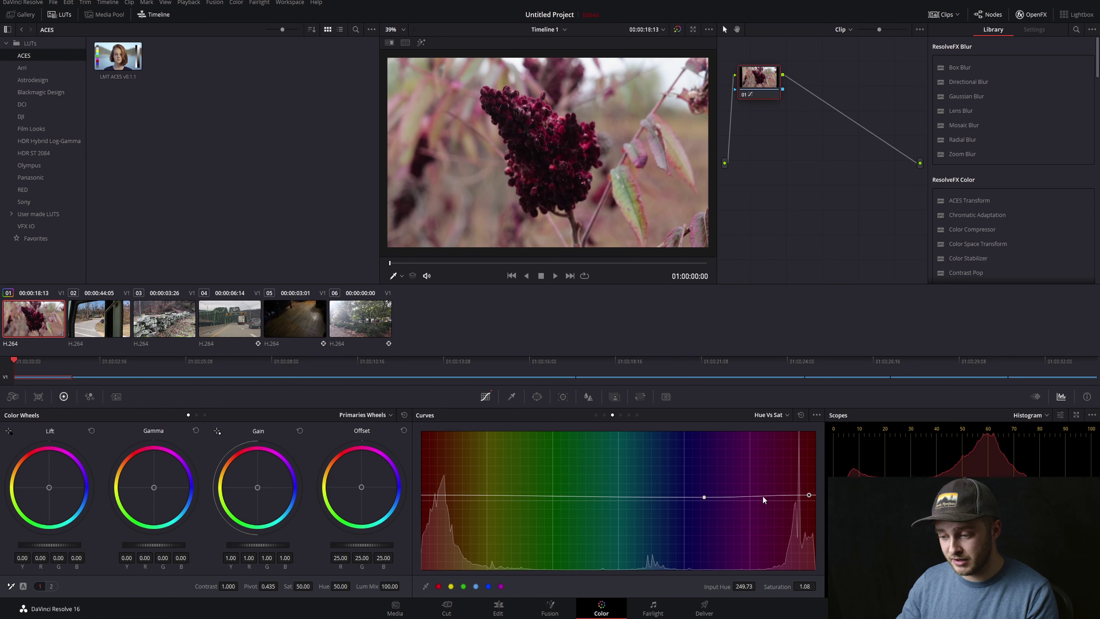
pyautogui.moveTo(763, 499); pyautogui.dragTo(771, 435)
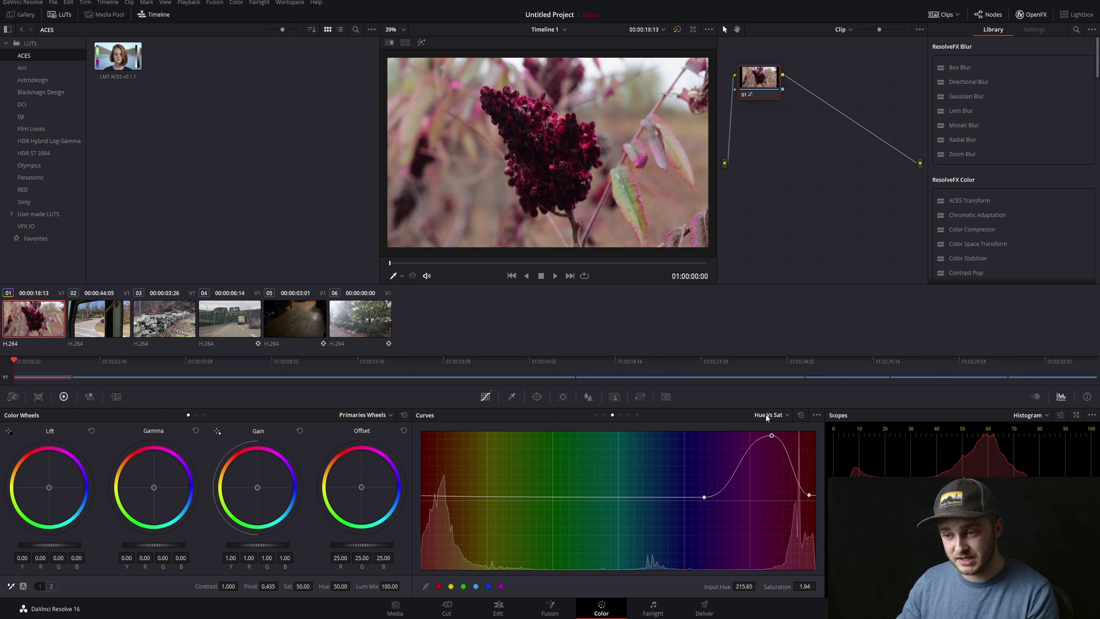
# Step: Shift the Hue Vs Sat peak to hue 200.37 and reduce its saturation to 1.32
pyautogui.scroll(6, 655, 136)
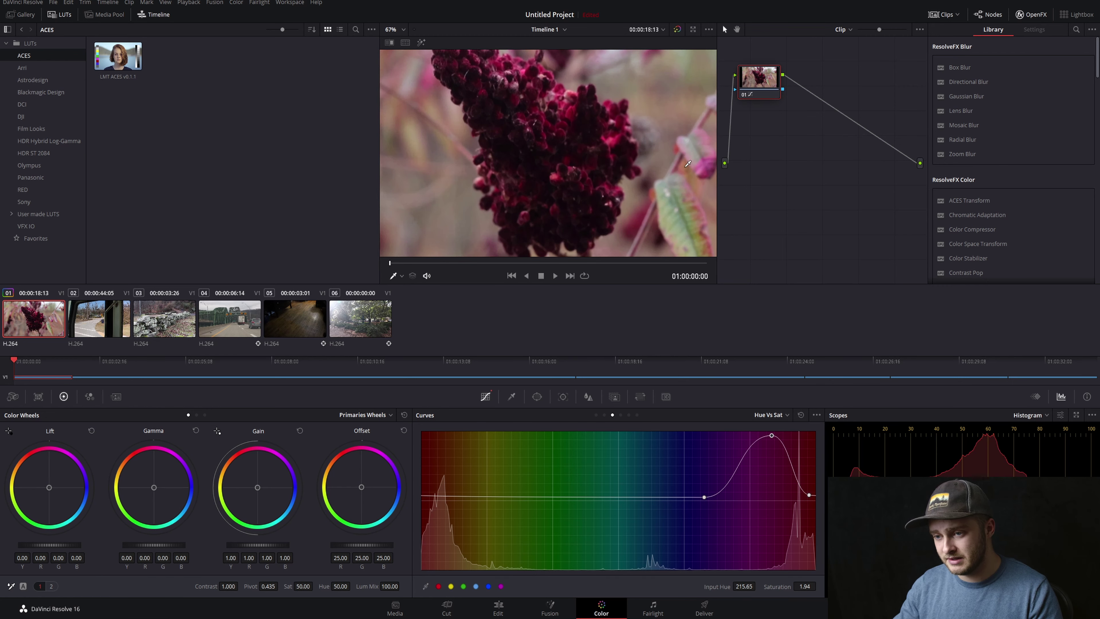
pyautogui.moveTo(544, 199); pyautogui.dragTo(578, 132)
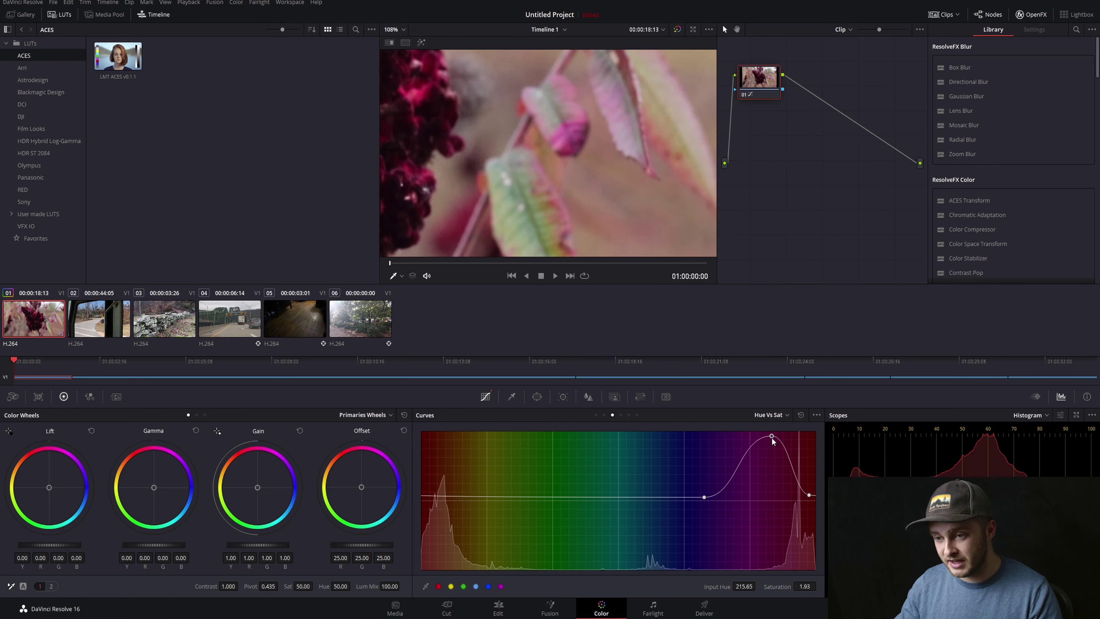
pyautogui.moveTo(772, 438)
pyautogui.mouseDown()
pyautogui.moveTo(783, 607)
pyautogui.moveTo(756, 564)
pyautogui.moveTo(753, 429)
pyautogui.mouseUp()
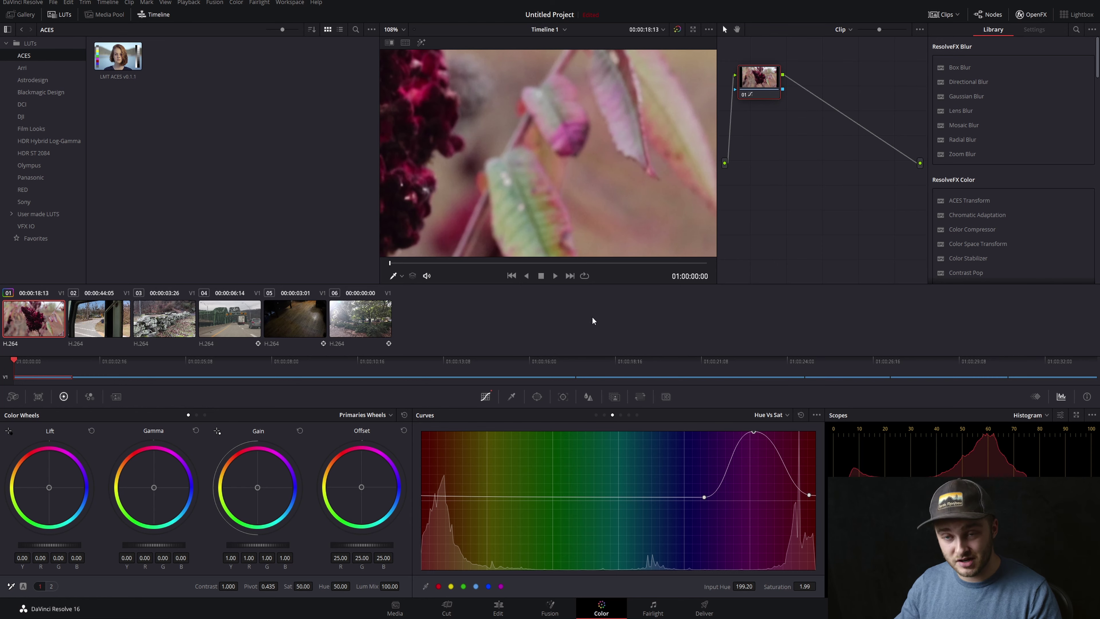
pyautogui.click(404, 30)
pyautogui.click(395, 44)
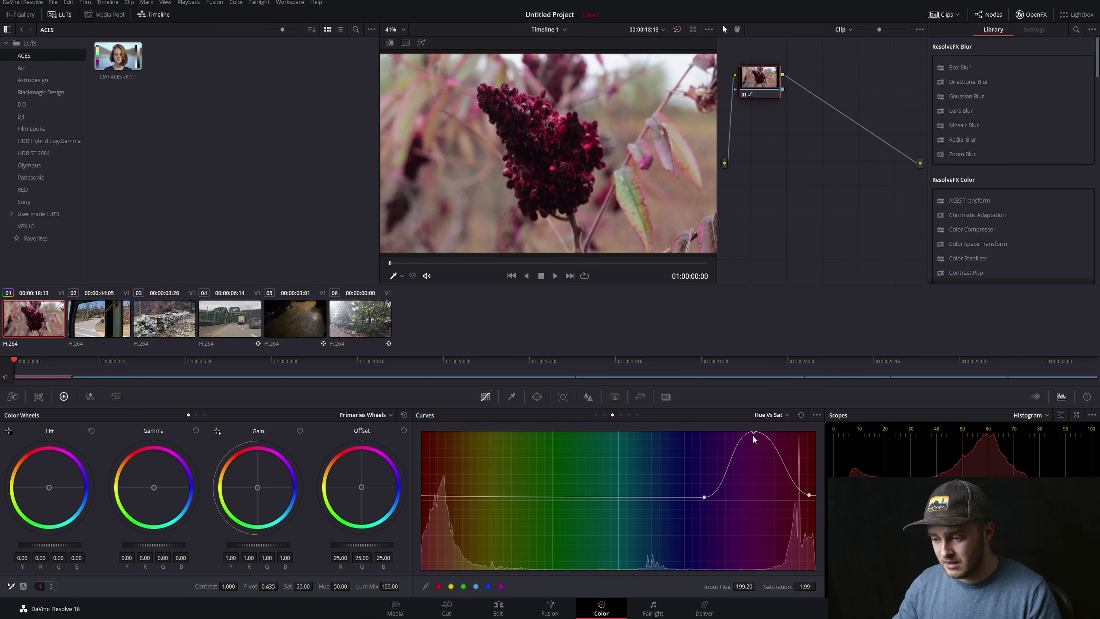
pyautogui.moveTo(754, 435); pyautogui.dragTo(756, 482)
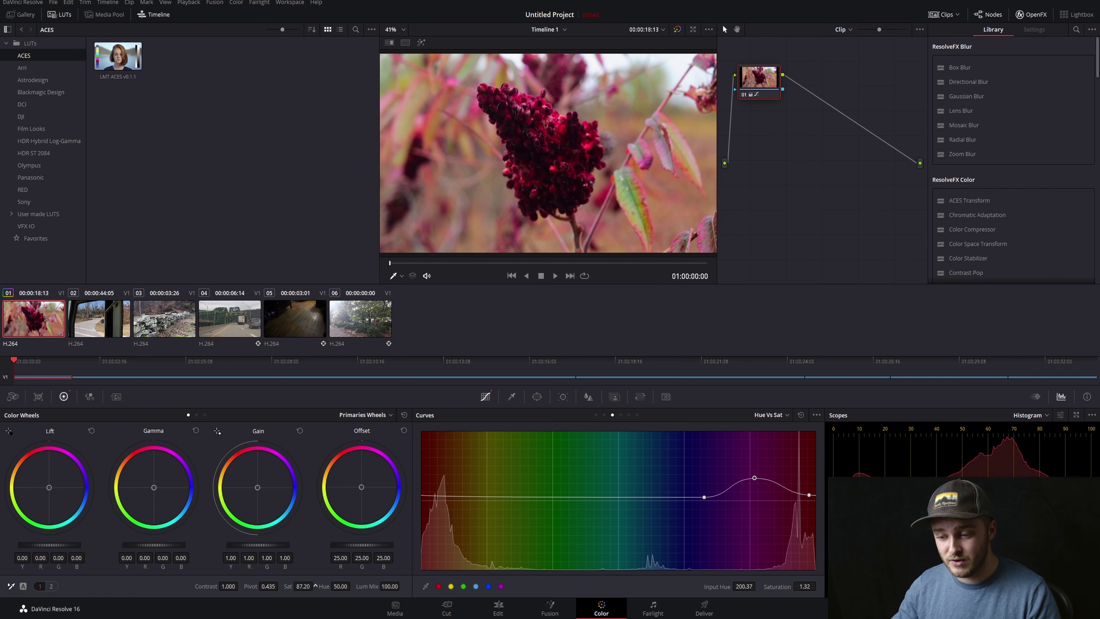
# Step: Try the berry clip's overall Saturation at 100 and at 0, and bring it back to about its default
pyautogui.moveTo(316, 586); pyautogui.dragTo(331, 586)
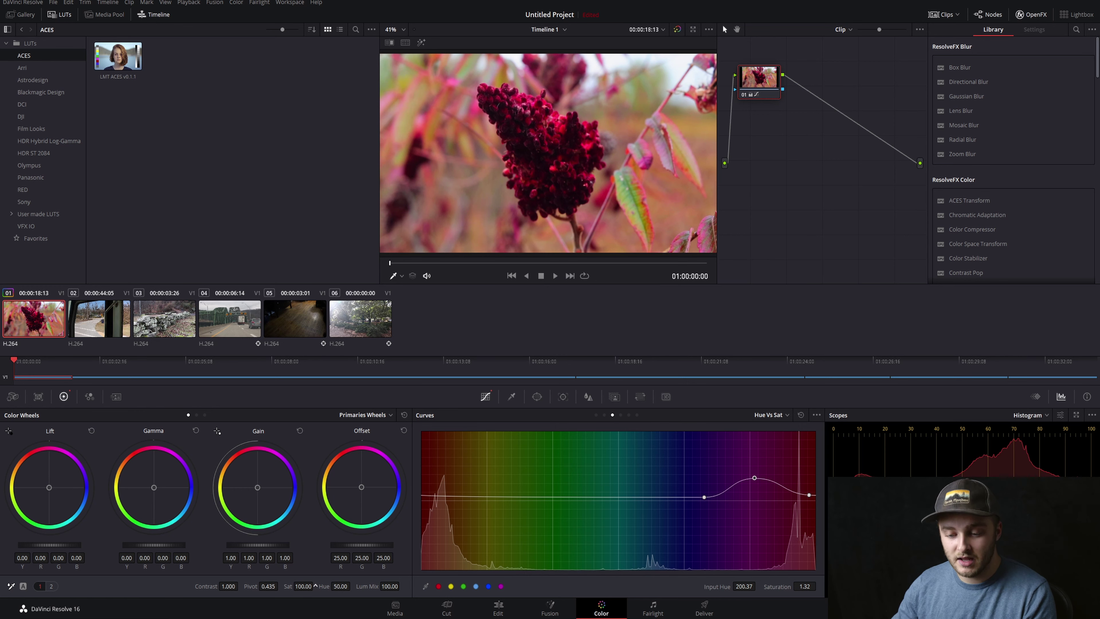
pyautogui.moveTo(315, 586); pyautogui.dragTo(299, 586)
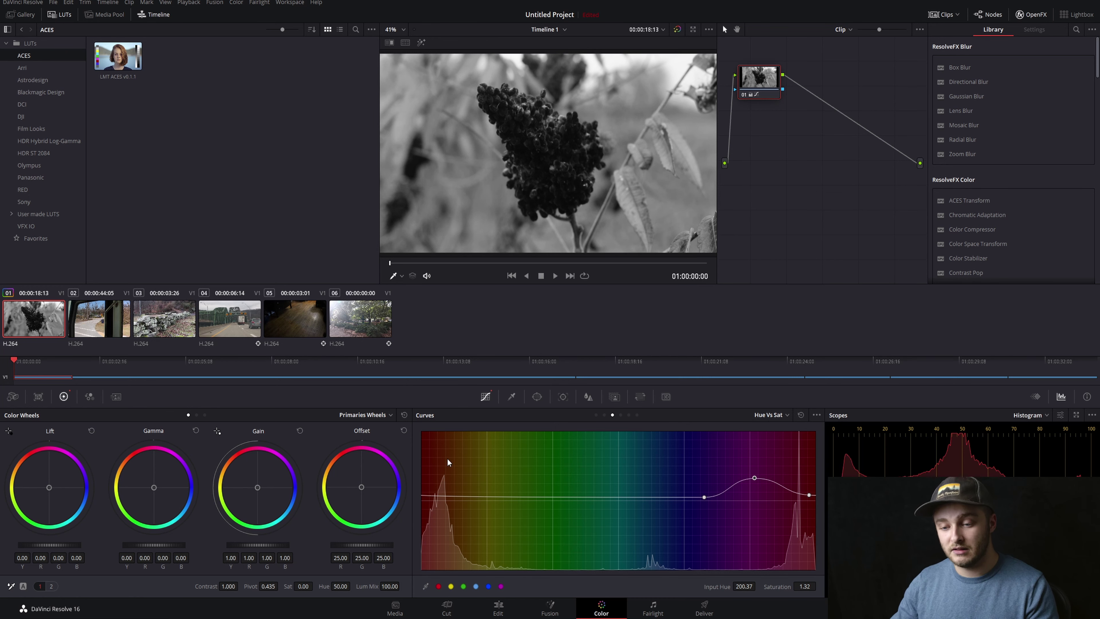
pyautogui.moveTo(289, 586); pyautogui.dragTo(336, 586)
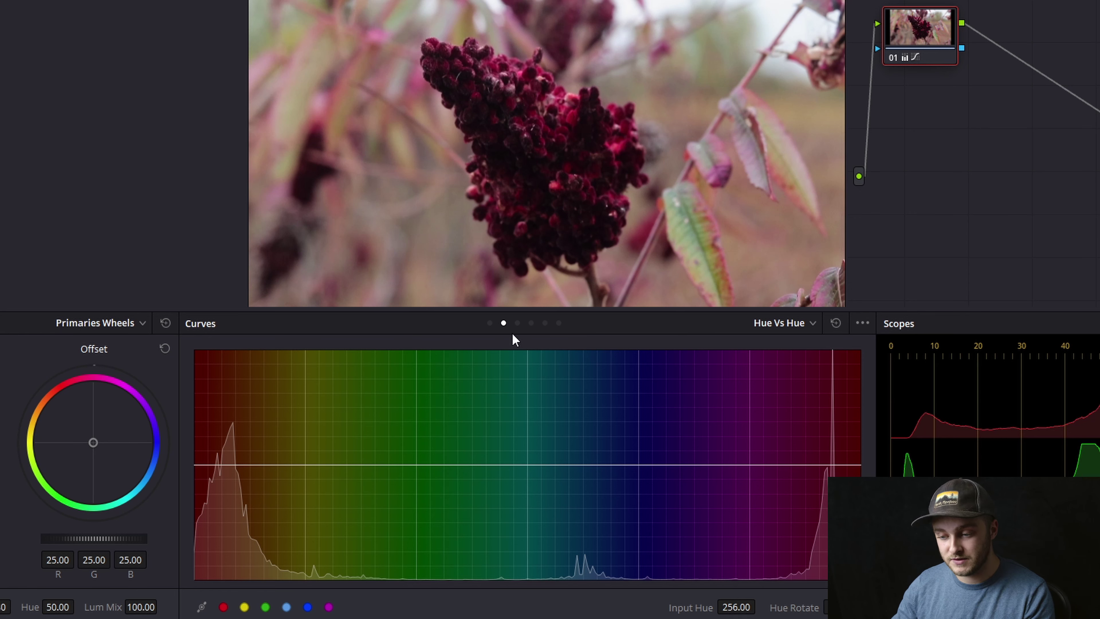
# Step: Try small hue shifts with anchor points across the green, teal and purple ranges of the Hue Vs Hue curve, and remove every point
pyautogui.click(419, 465)
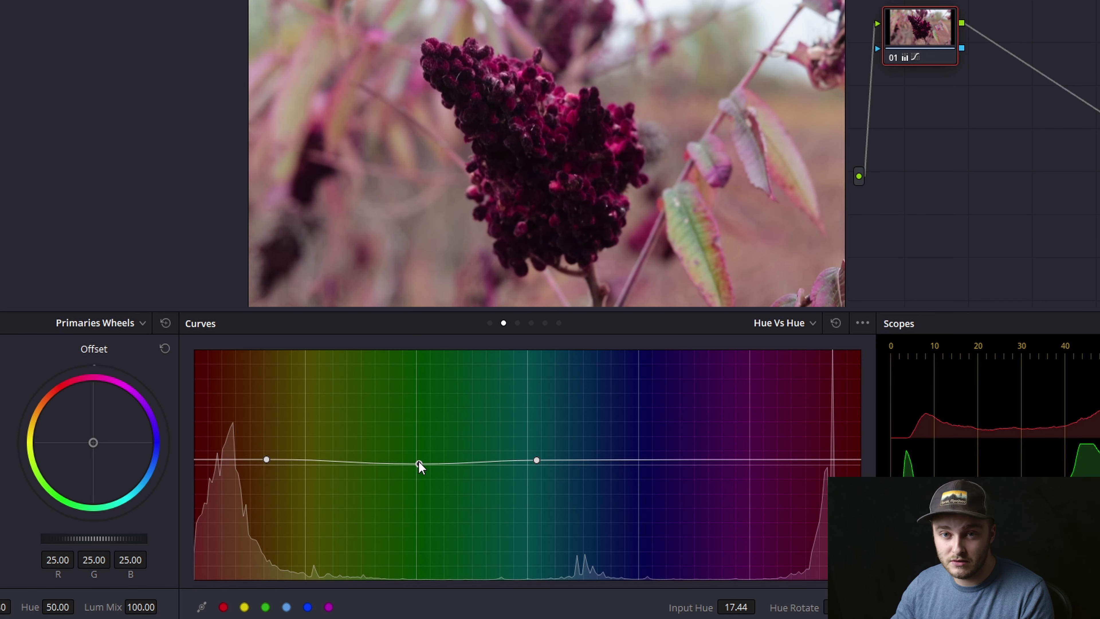
pyautogui.moveTo(419, 466)
pyautogui.mouseDown()
pyautogui.moveTo(412, 448)
pyautogui.moveTo(412, 483)
pyautogui.moveTo(414, 460)
pyautogui.mouseUp()
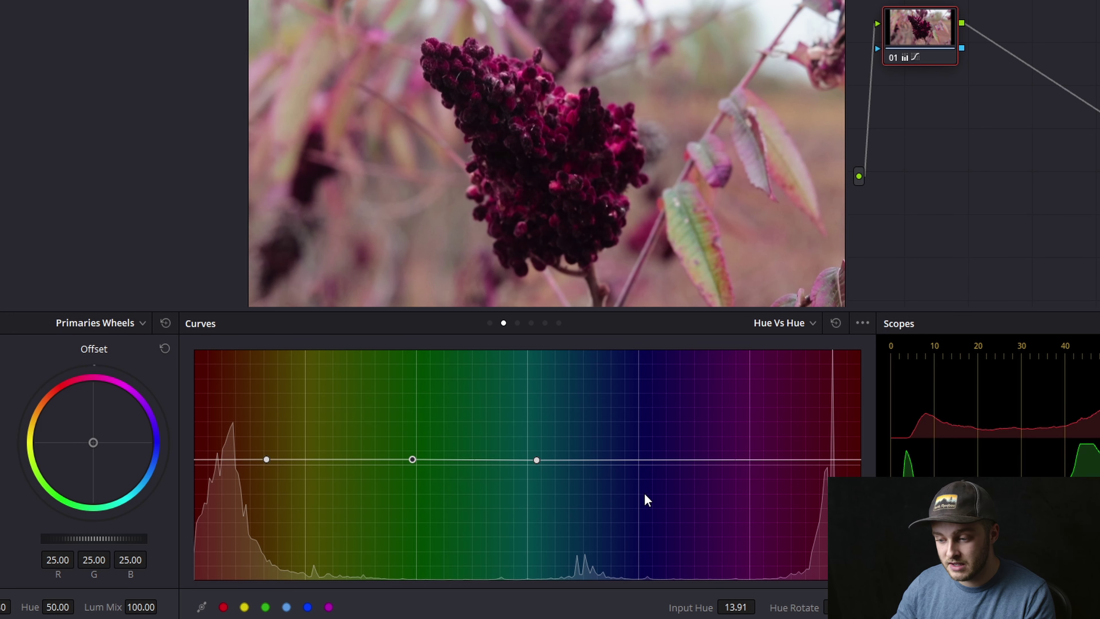
pyautogui.click(803, 462)
pyautogui.moveTo(706, 460); pyautogui.dragTo(706, 454)
pyautogui.moveTo(802, 458)
pyautogui.mouseDown()
pyautogui.moveTo(850, 459)
pyautogui.moveTo(783, 423)
pyautogui.moveTo(787, 325)
pyautogui.moveTo(780, 495)
pyautogui.moveTo(792, 607)
pyautogui.moveTo(787, 373)
pyautogui.moveTo(786, 452)
pyautogui.mouseUp()
pyautogui.rightClick(785, 452)
pyautogui.rightClick(850, 459)
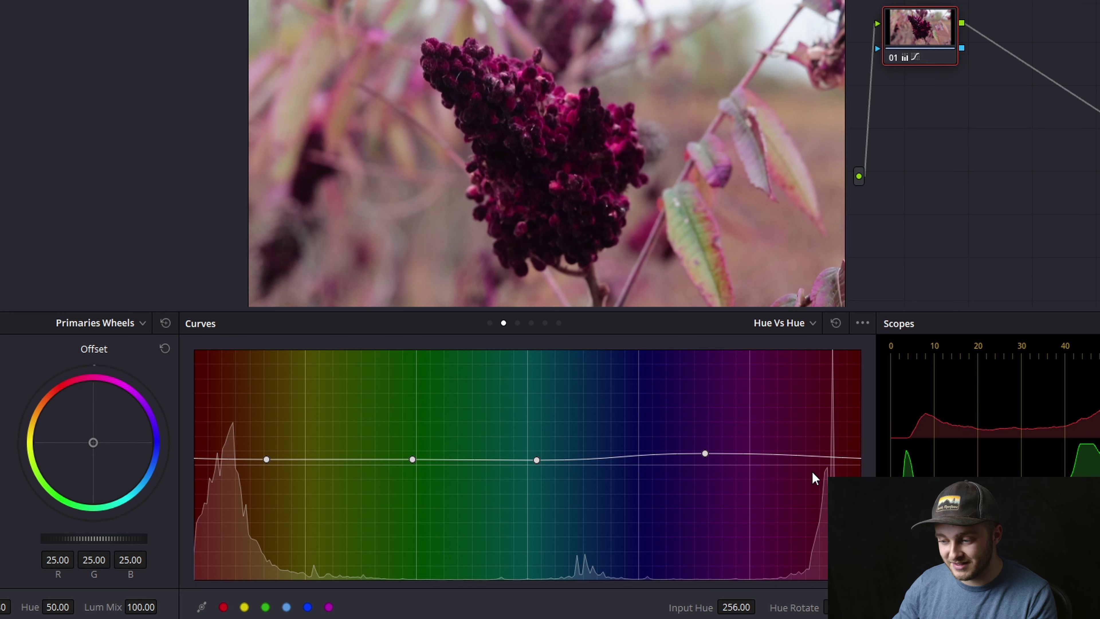
pyautogui.rightClick(705, 454)
pyautogui.rightClick(536, 460)
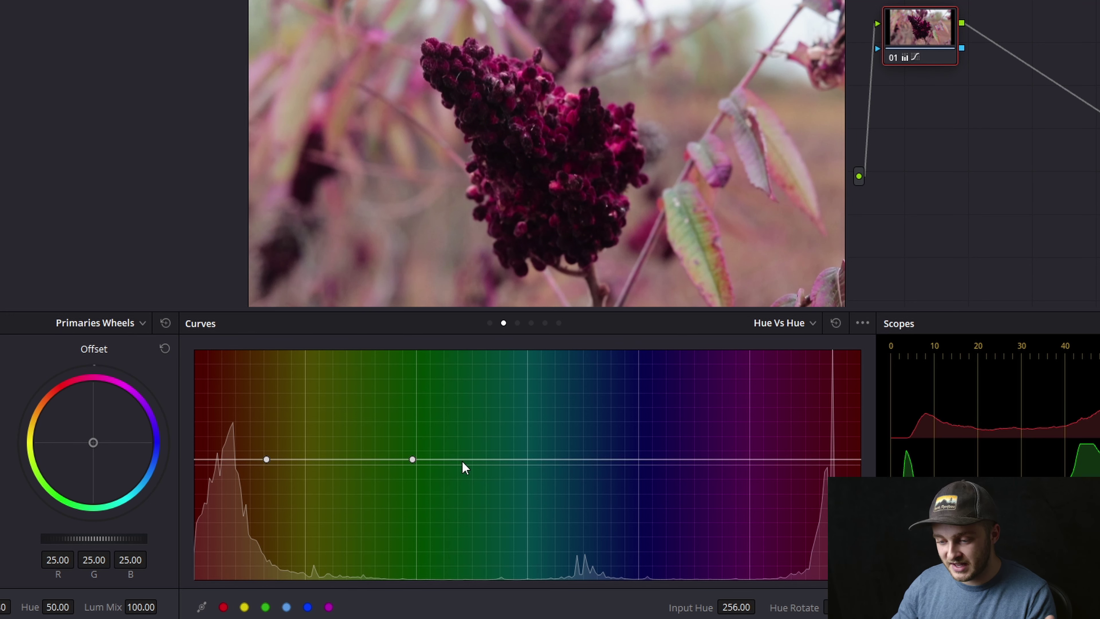
pyautogui.rightClick(413, 459)
pyautogui.rightClick(265, 458)
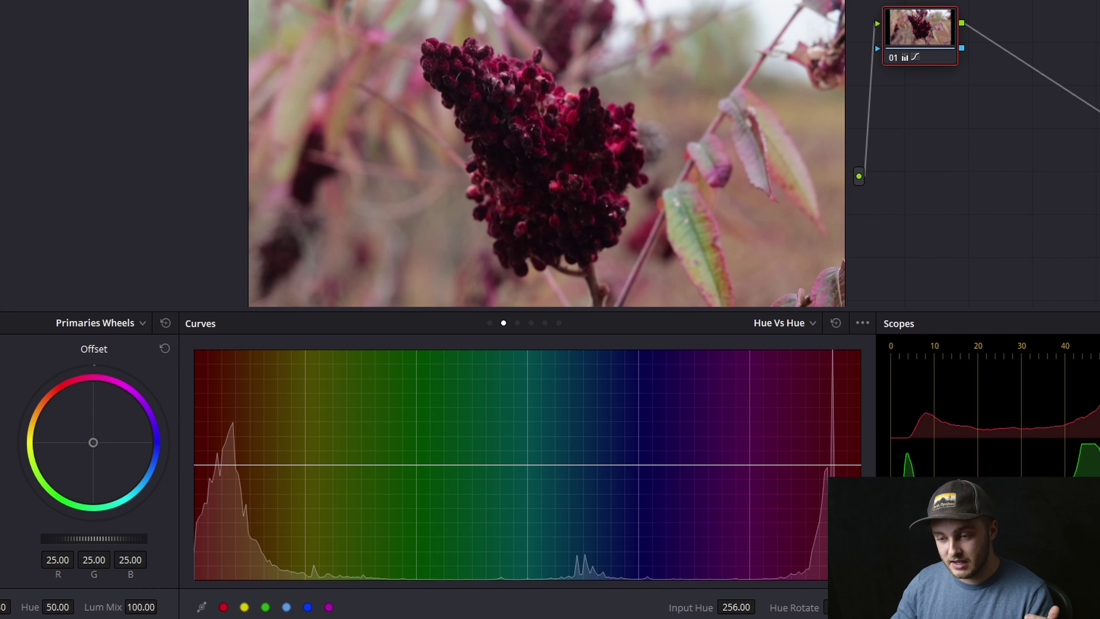
# Step: Try shifting the berry clip's overall Hue to 71.00 and reset it to the default
pyautogui.moveTo(57, 611); pyautogui.dragTo(29, 607)
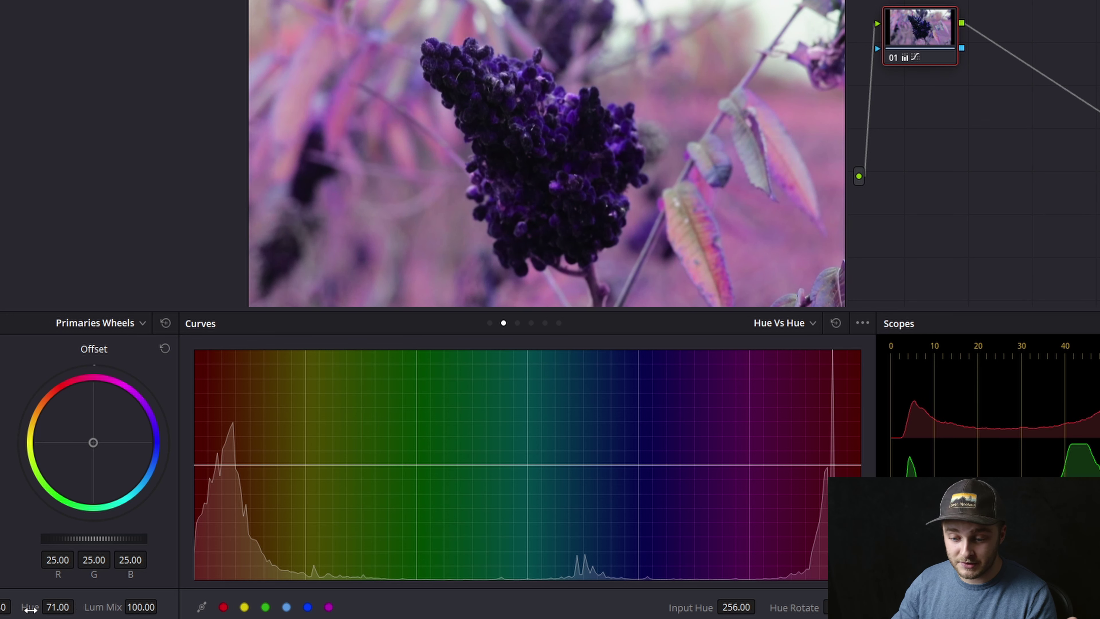
pyautogui.doubleClick(29, 607)
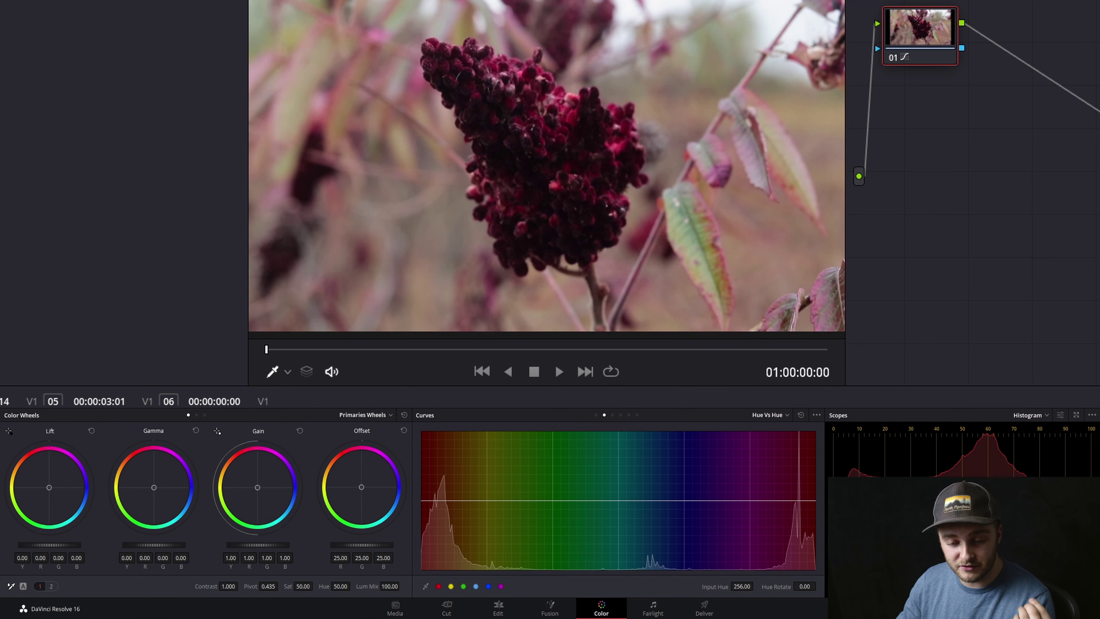
# Step: Show the Temperature and Tint adjustments, look through the hue, luminance and saturation curve types, and return to the Custom curve
pyautogui.click(51, 588)
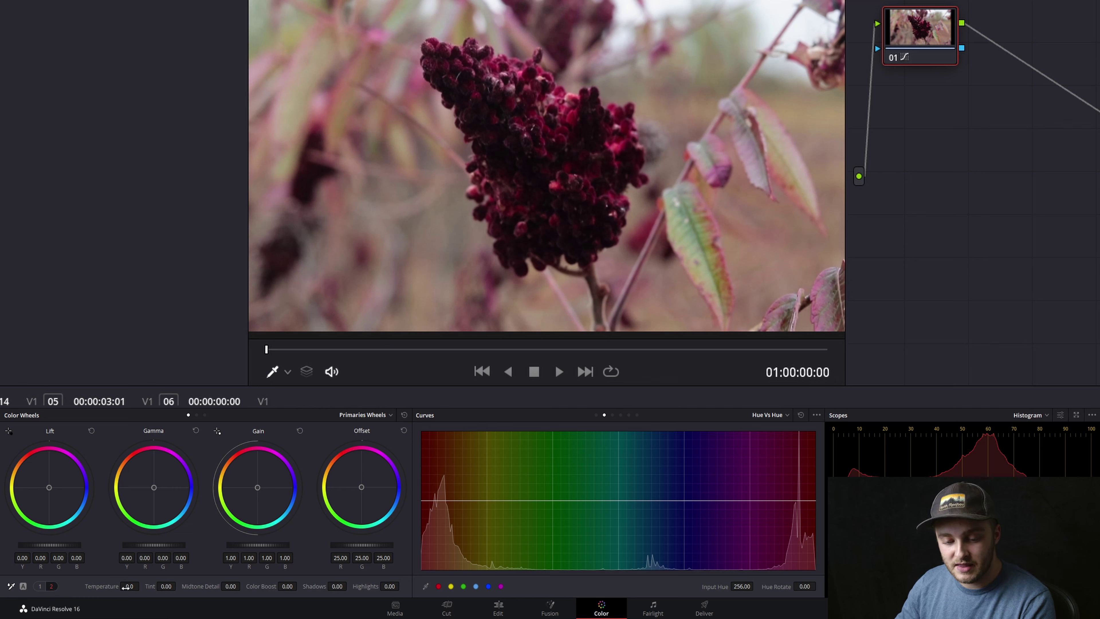
pyautogui.click(613, 415)
pyautogui.click(621, 415)
pyautogui.click(629, 414)
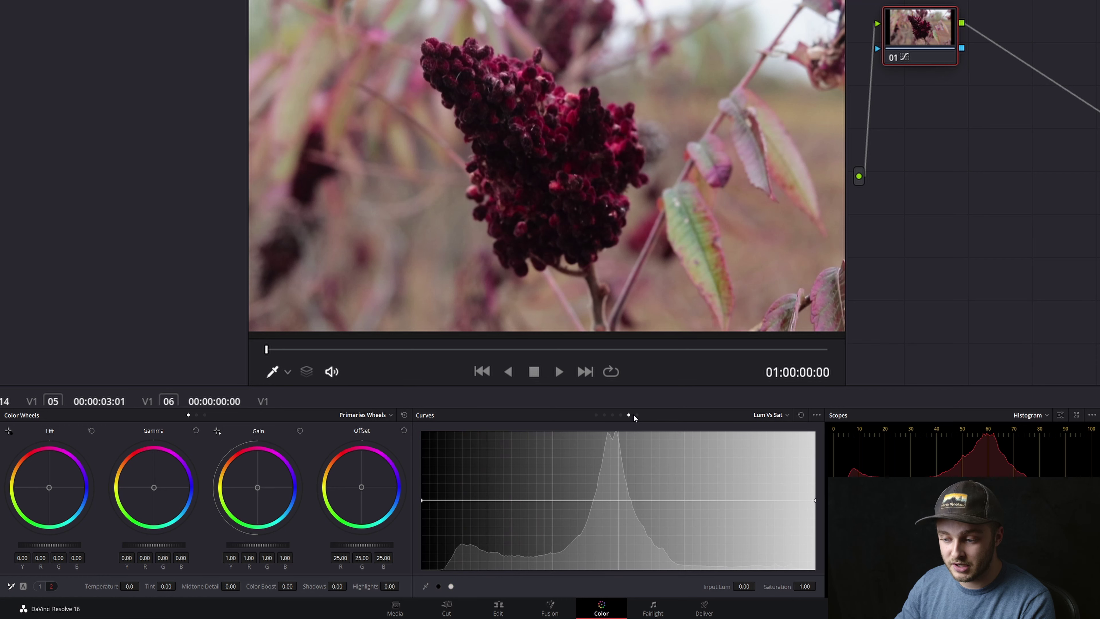
pyautogui.click(637, 415)
pyautogui.click(612, 415)
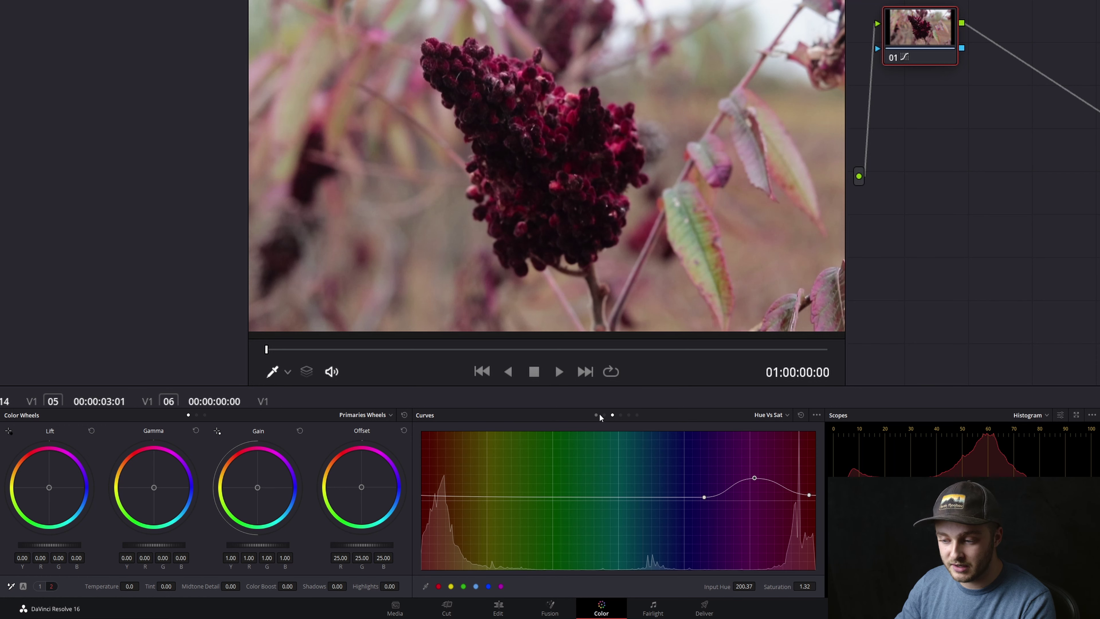
pyautogui.click(596, 414)
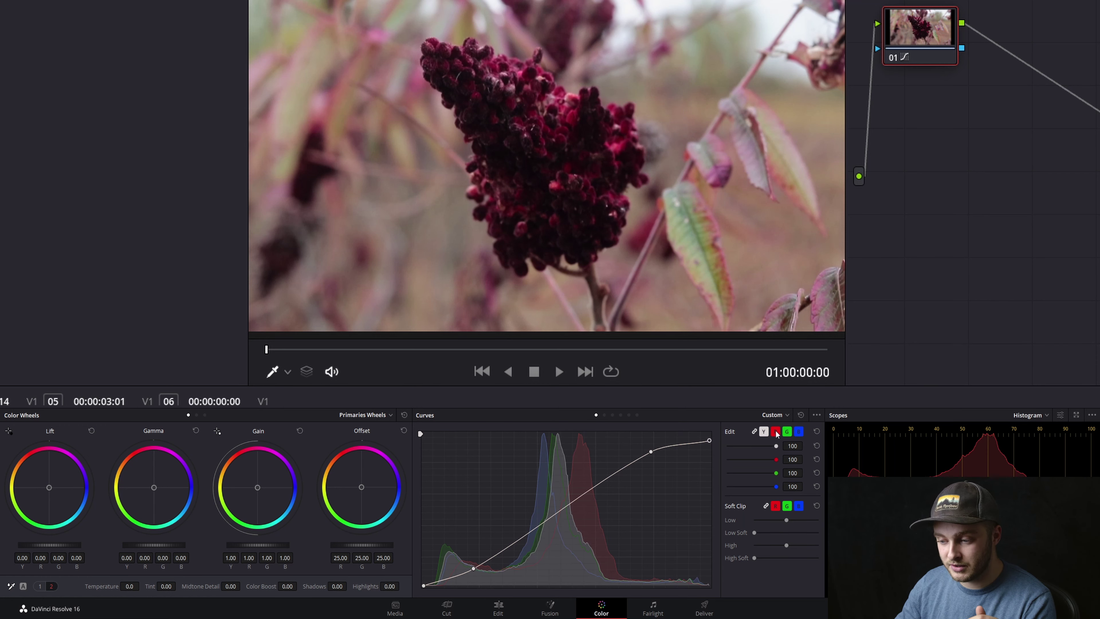
# Step: Try pushing the red channel's highlight end up on the Custom curve, return it to its place, and switch to the luma channel
pyautogui.click(776, 432)
pyautogui.click(787, 431)
pyautogui.click(799, 432)
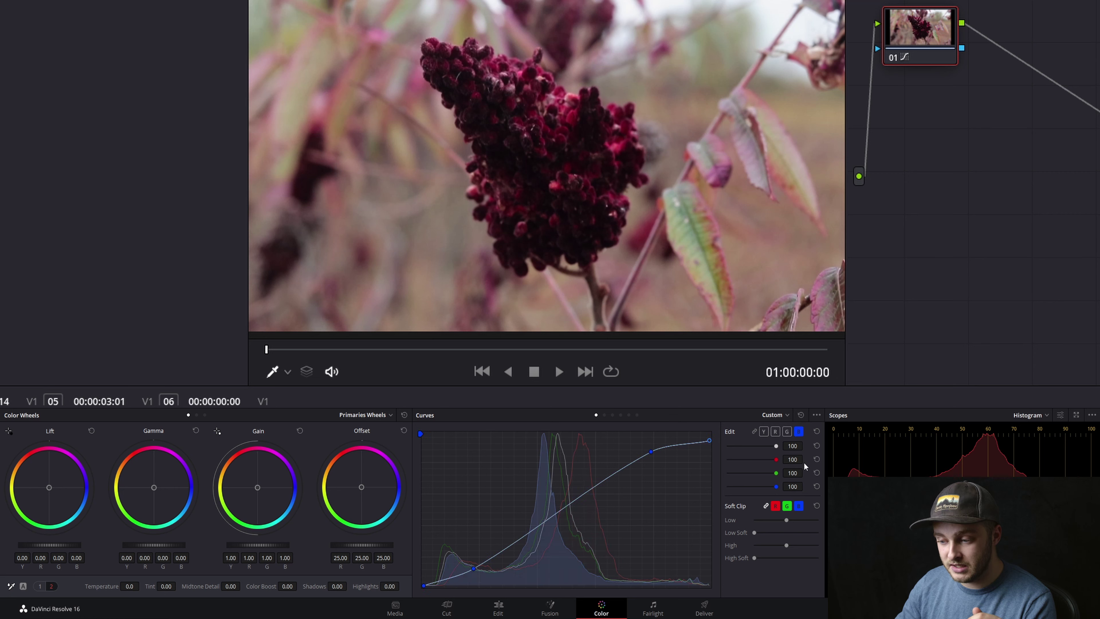
pyautogui.click(776, 431)
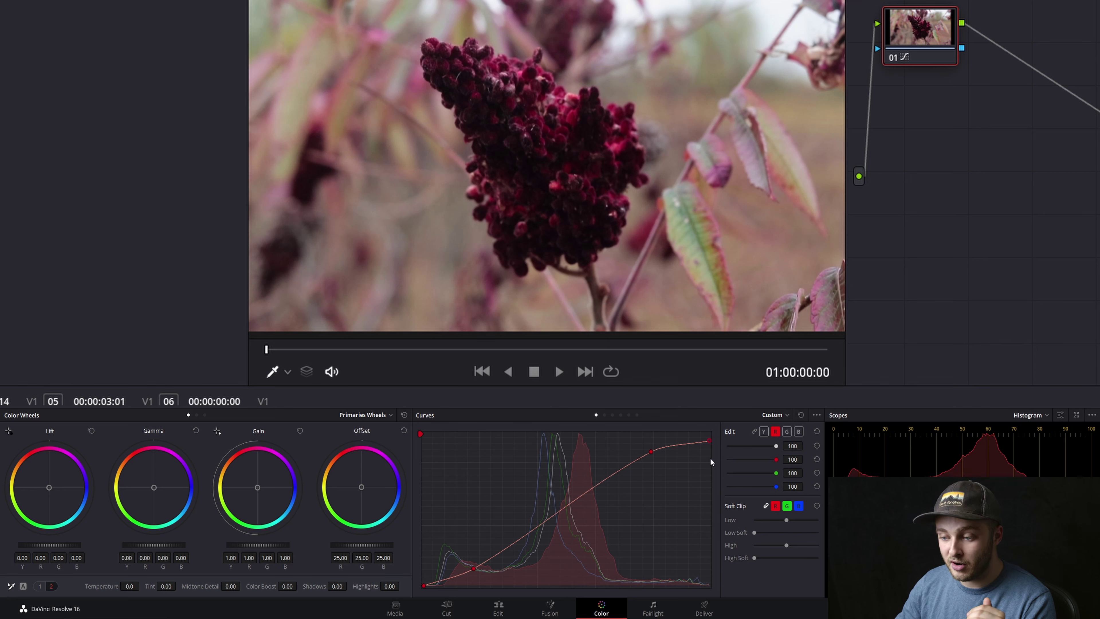
pyautogui.moveTo(711, 442); pyautogui.dragTo(648, 408)
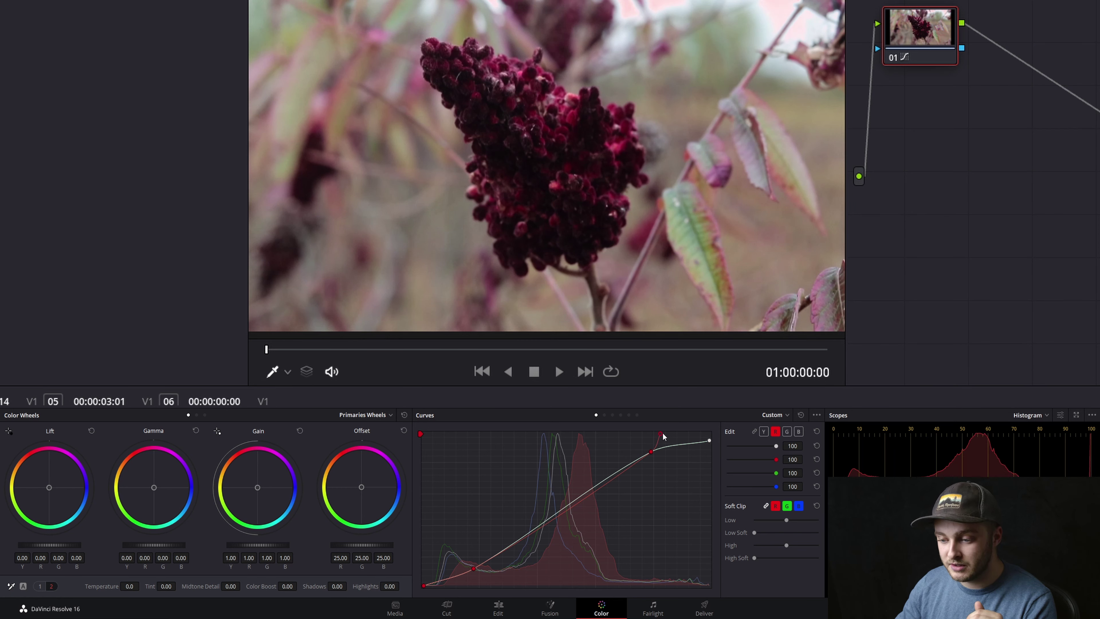
pyautogui.moveTo(657, 434); pyautogui.dragTo(709, 441)
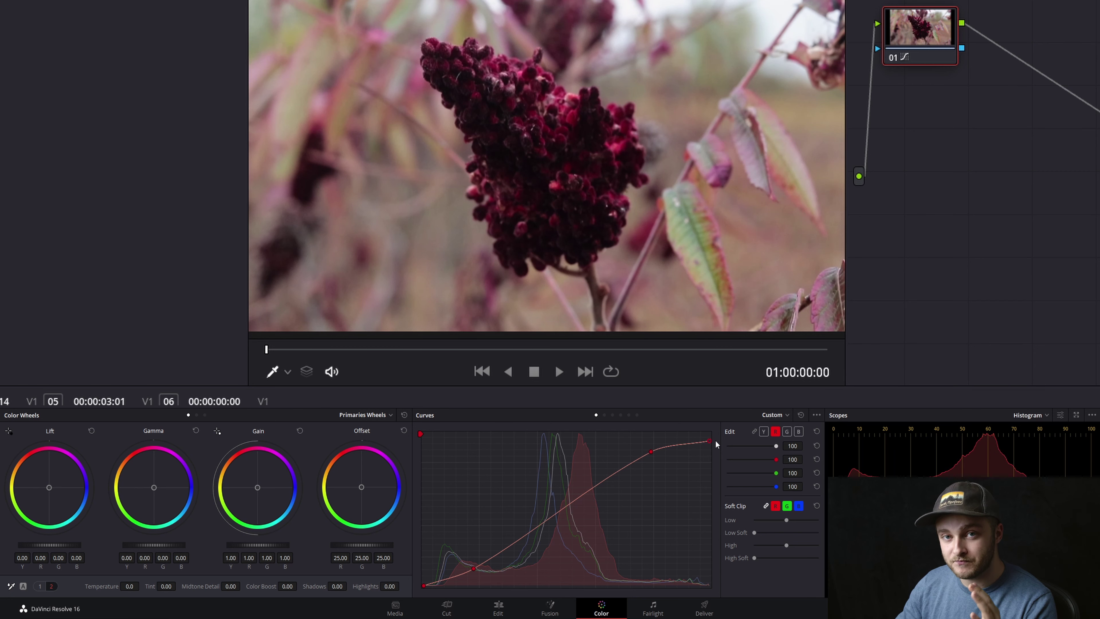
pyautogui.click(797, 432)
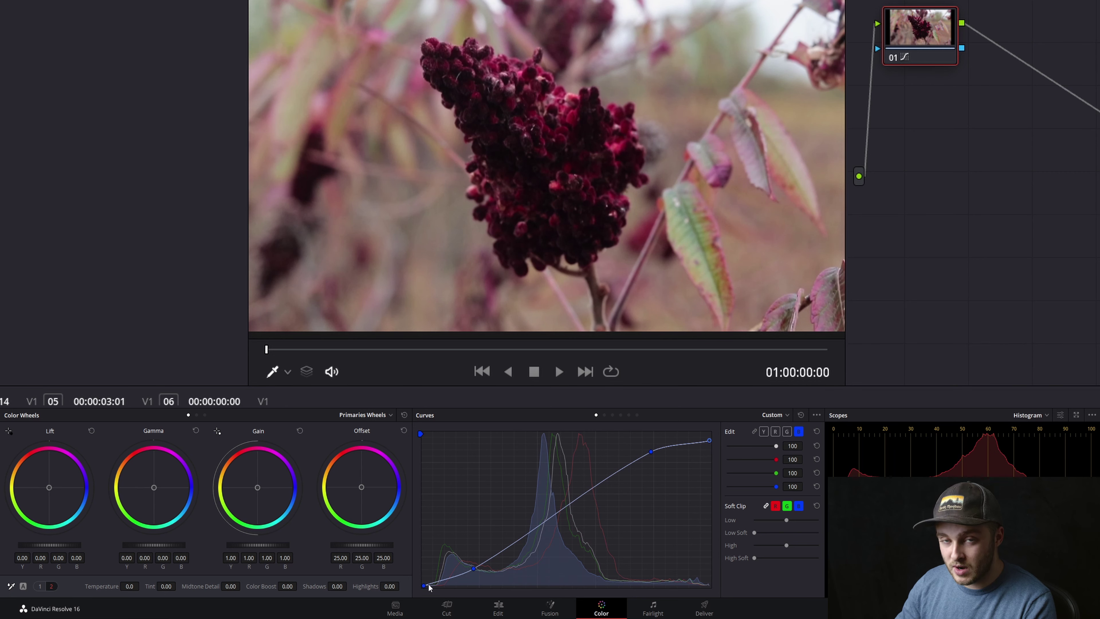
pyautogui.click(763, 432)
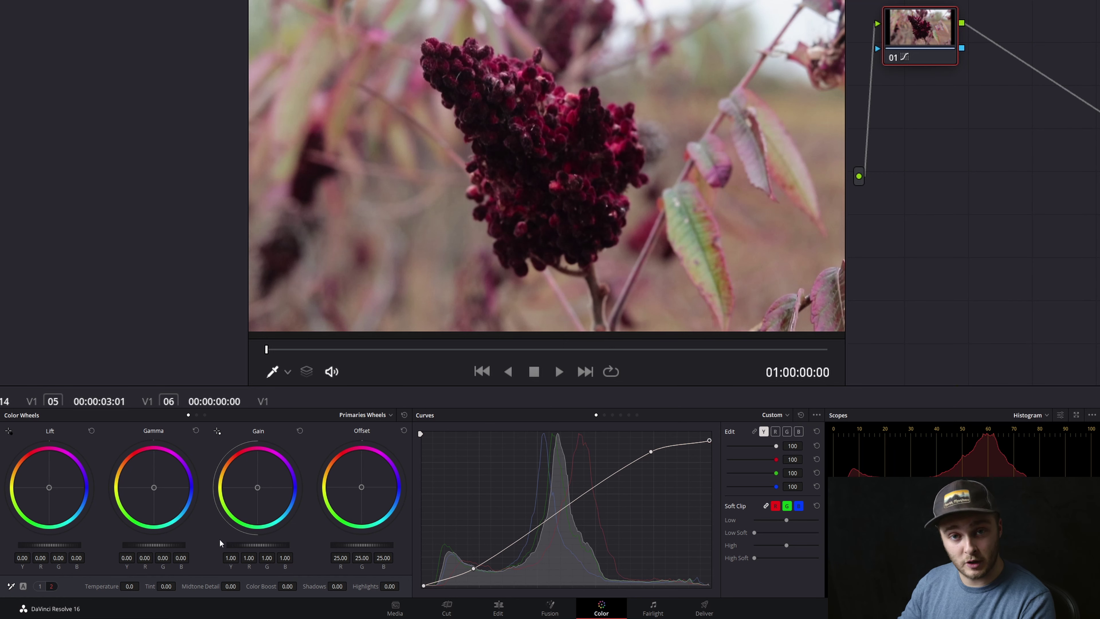
# Step: Try warming the berry clip with Temperature at 80.0 and 390.0 and cooling it at -580.0, and reset Temperature
pyautogui.moveTo(131, 586); pyautogui.dragTo(139, 586)
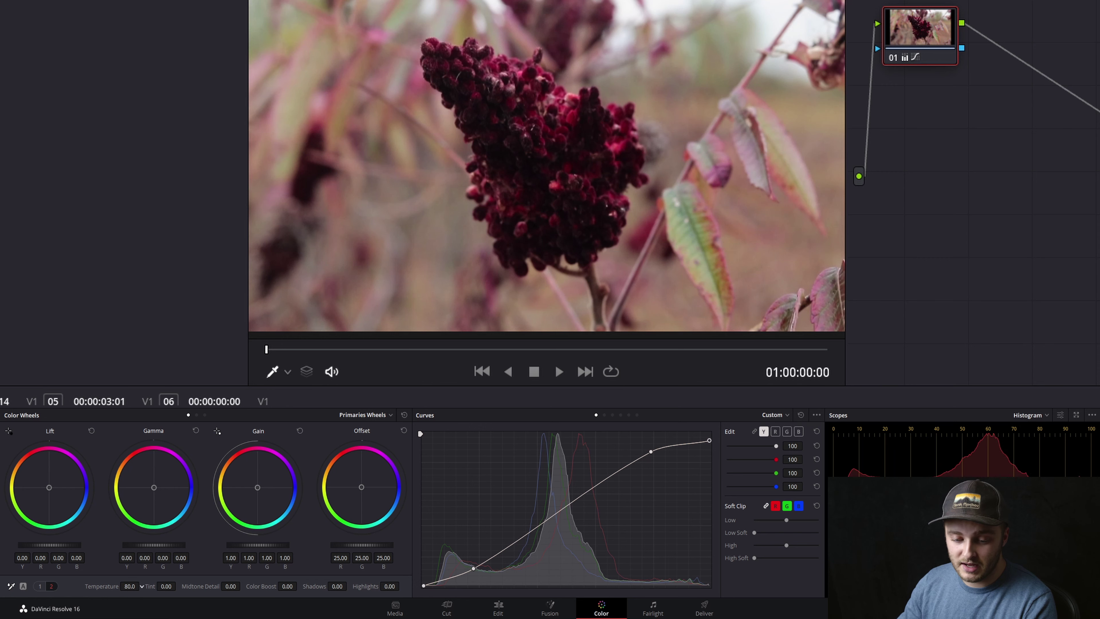
pyautogui.doubleClick(115, 587)
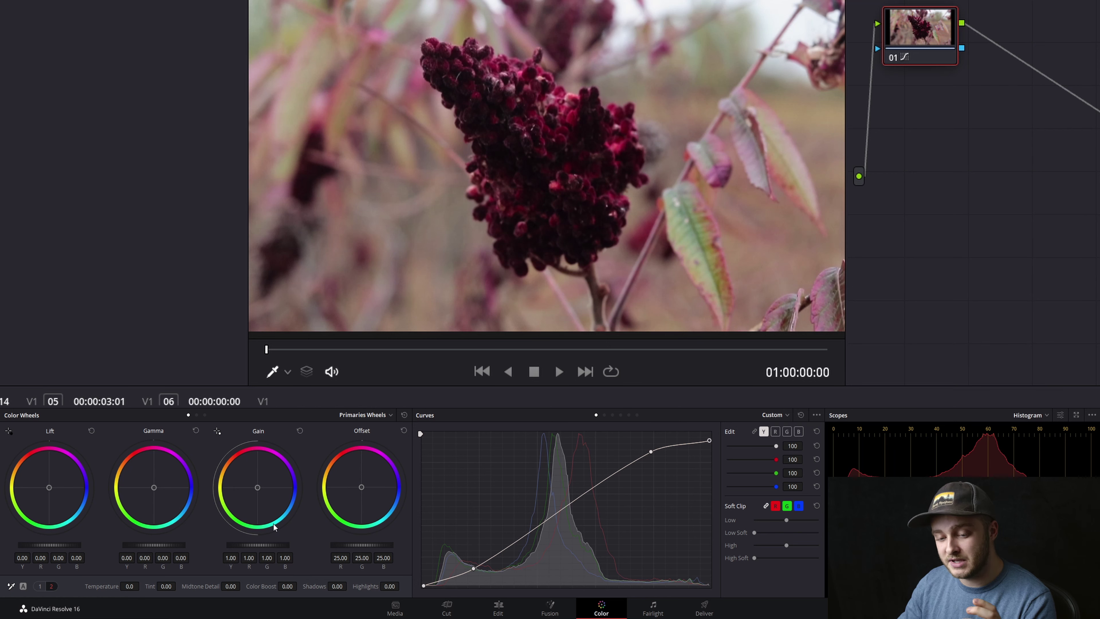
pyautogui.moveTo(135, 583); pyautogui.dragTo(124, 587)
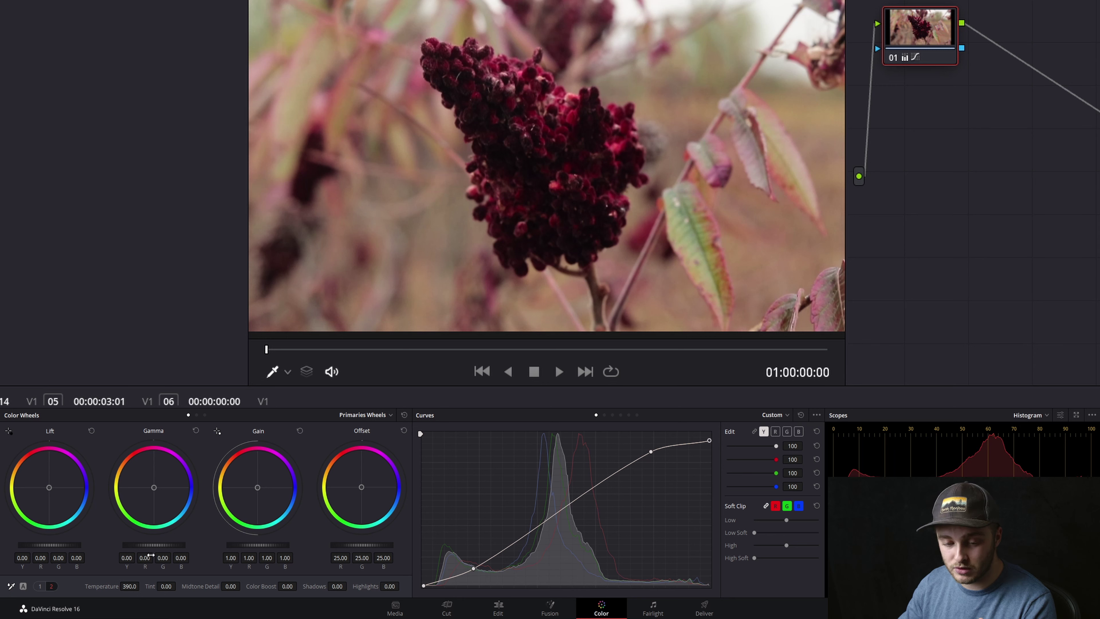
pyautogui.moveTo(130, 589); pyautogui.dragTo(109, 589)
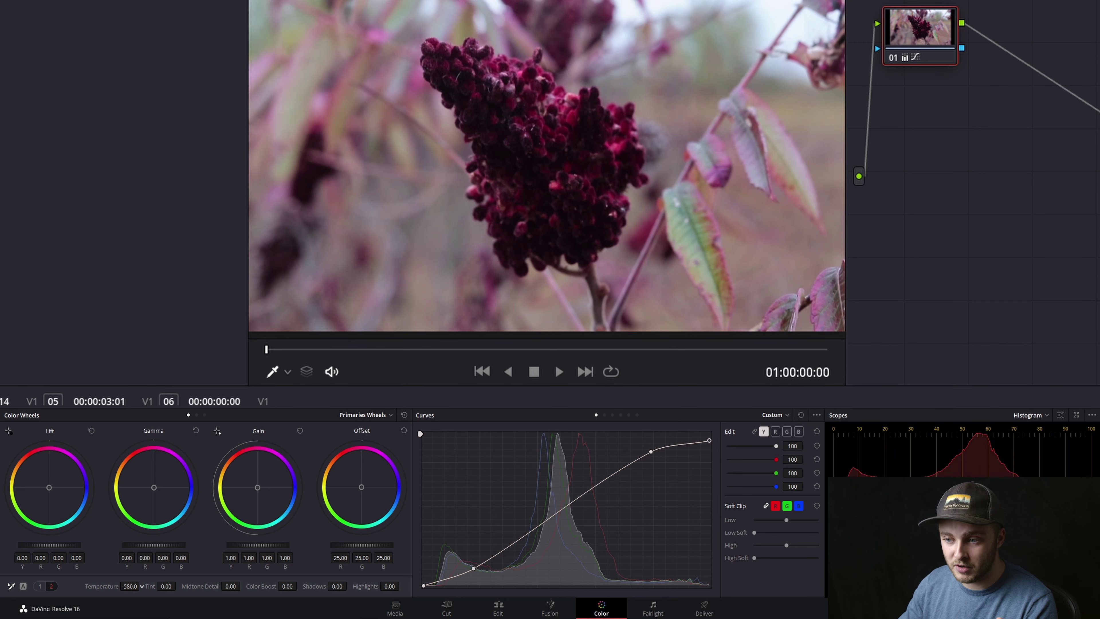
pyautogui.doubleClick(113, 588)
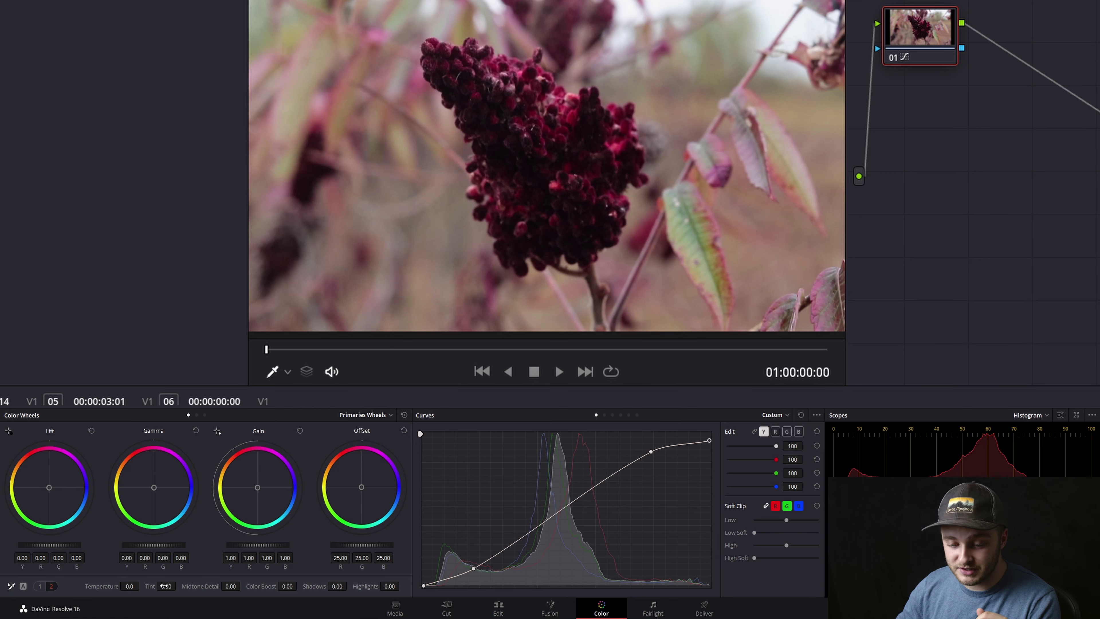
# Step: Try shifting the berry clip's Tint strongly toward magenta and to -100.00 toward green, and reset Tint
pyautogui.moveTo(164, 586); pyautogui.dragTo(177, 586)
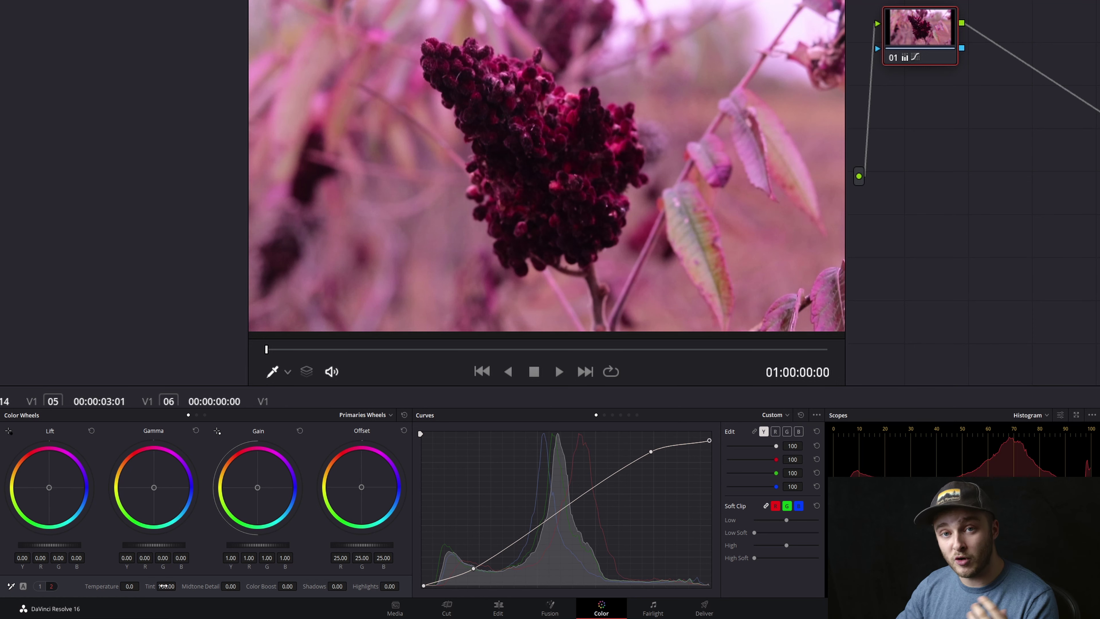
pyautogui.moveTo(178, 586); pyautogui.dragTo(159, 586)
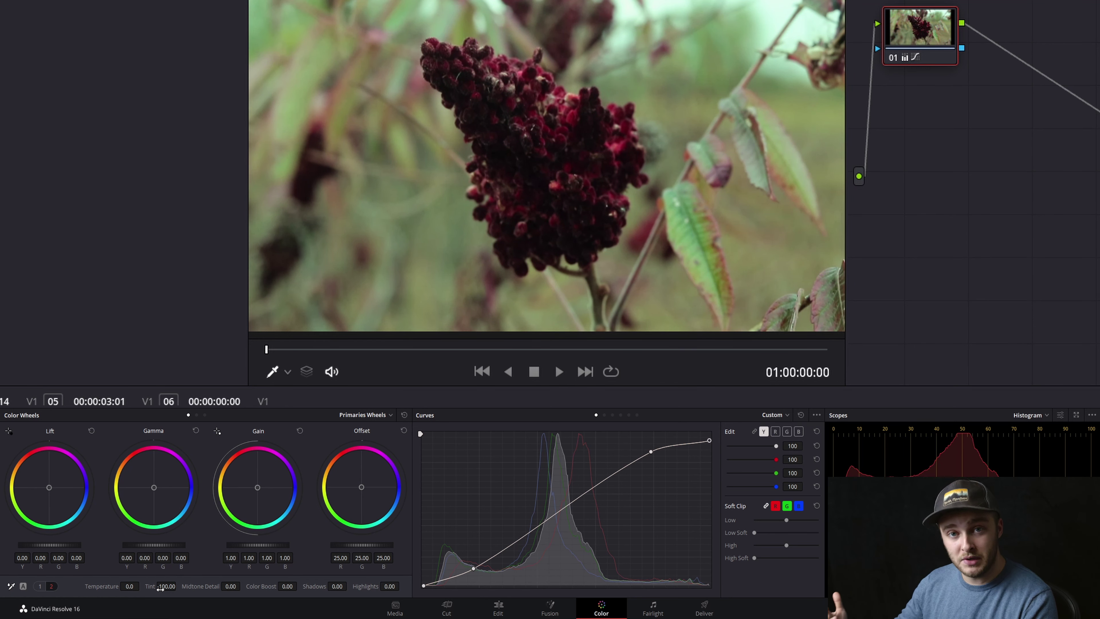
pyautogui.doubleClick(148, 586)
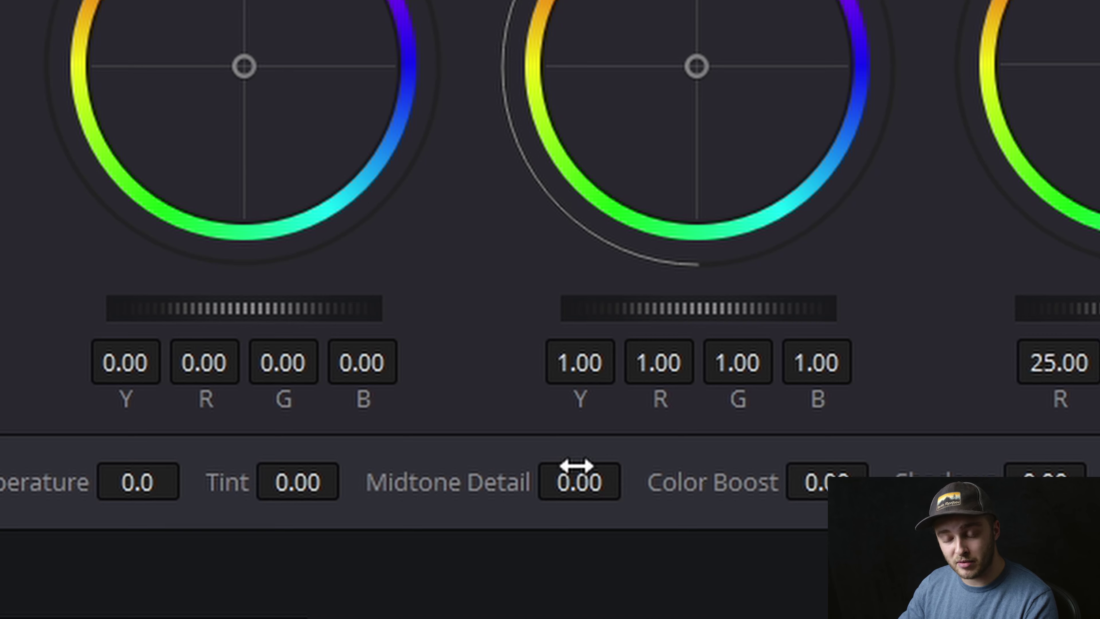
# Step: Try adjusting Midtone Detail and Color Boost on the berry clip, taking Color Boost to 100.00 and -100.00, and undo the change
pyautogui.moveTo(579, 491); pyautogui.dragTo(633, 482)
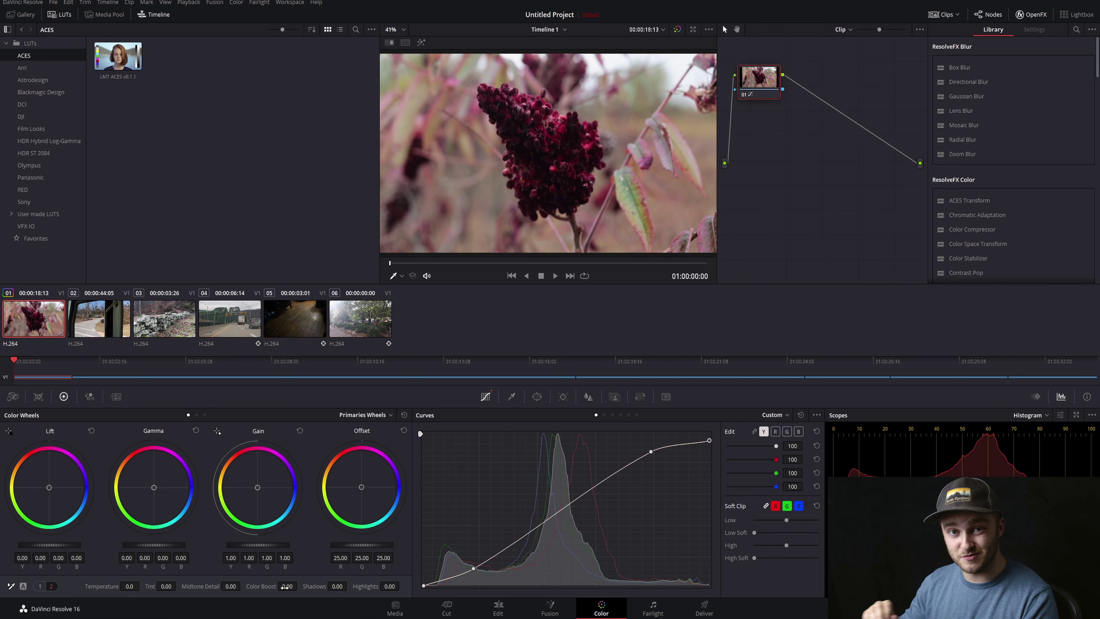
pyautogui.moveTo(284, 586); pyautogui.dragTo(586, 67)
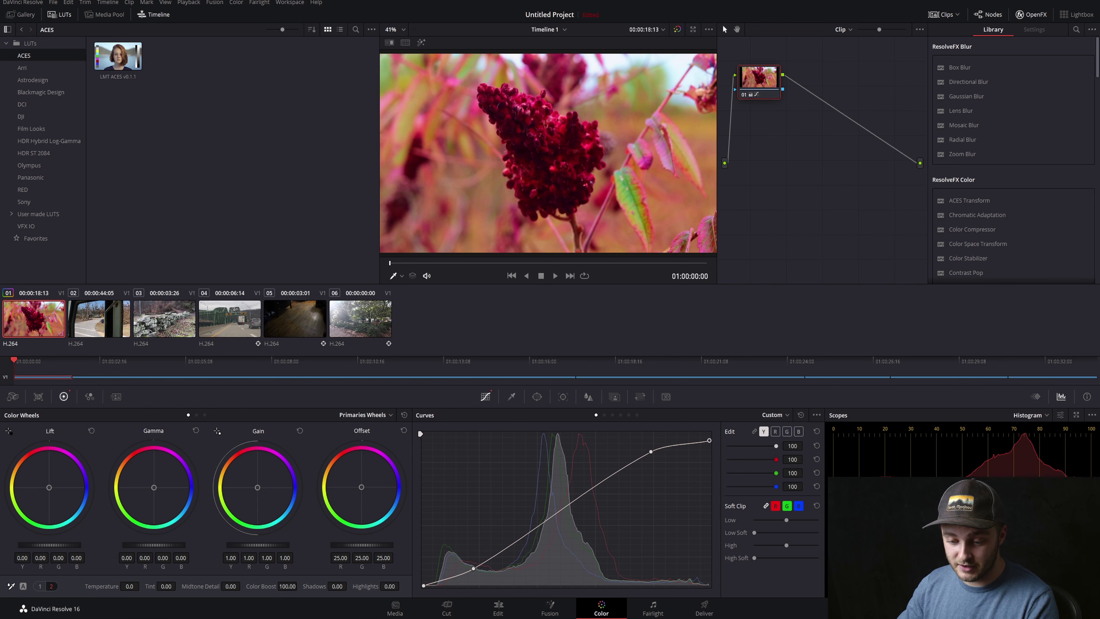
pyautogui.moveTo(277, 596); pyautogui.dragTo(108, 595)
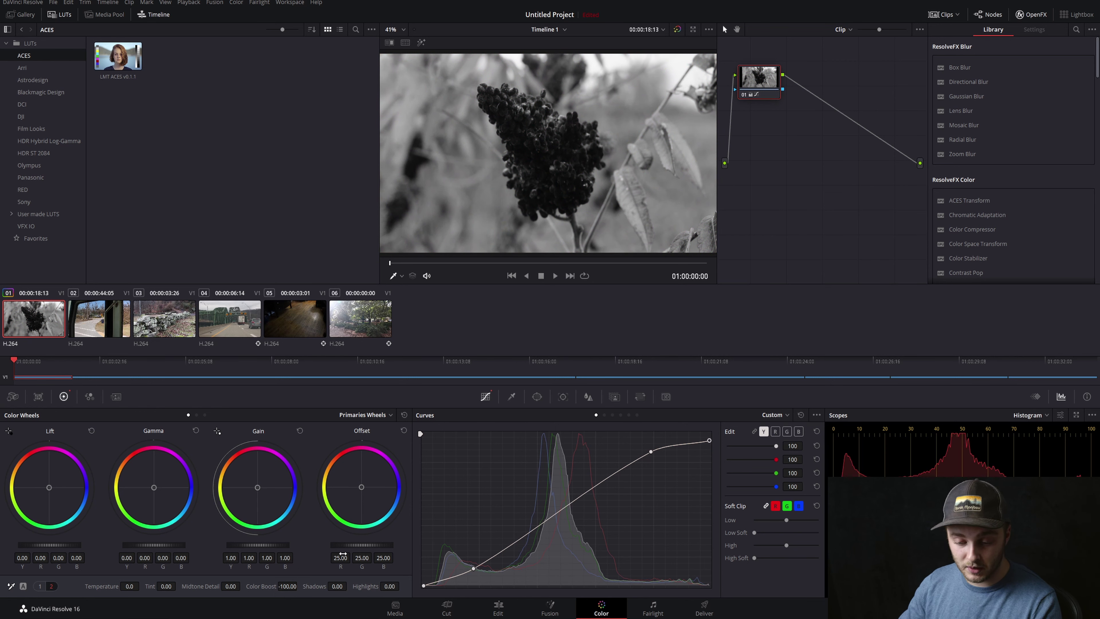
pyautogui.hotkey('ctrl', 'z')
# Step: Try the berry clip's Shadows at 100.00 and 26.00 and Highlights at -100.00, and reset both adjustments
pyautogui.moveTo(342, 586); pyautogui.dragTo(337, 586)
pyautogui.doubleClick(317, 586)
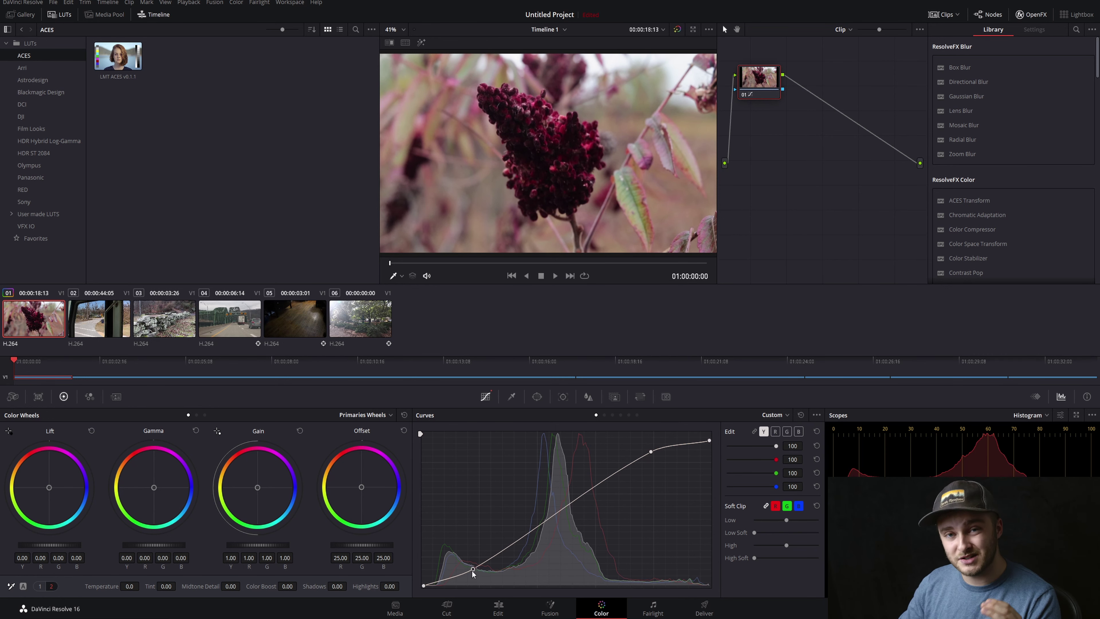
pyautogui.moveTo(474, 570)
pyautogui.mouseDown()
pyautogui.moveTo(455, 568)
pyautogui.moveTo(473, 572)
pyautogui.mouseUp()
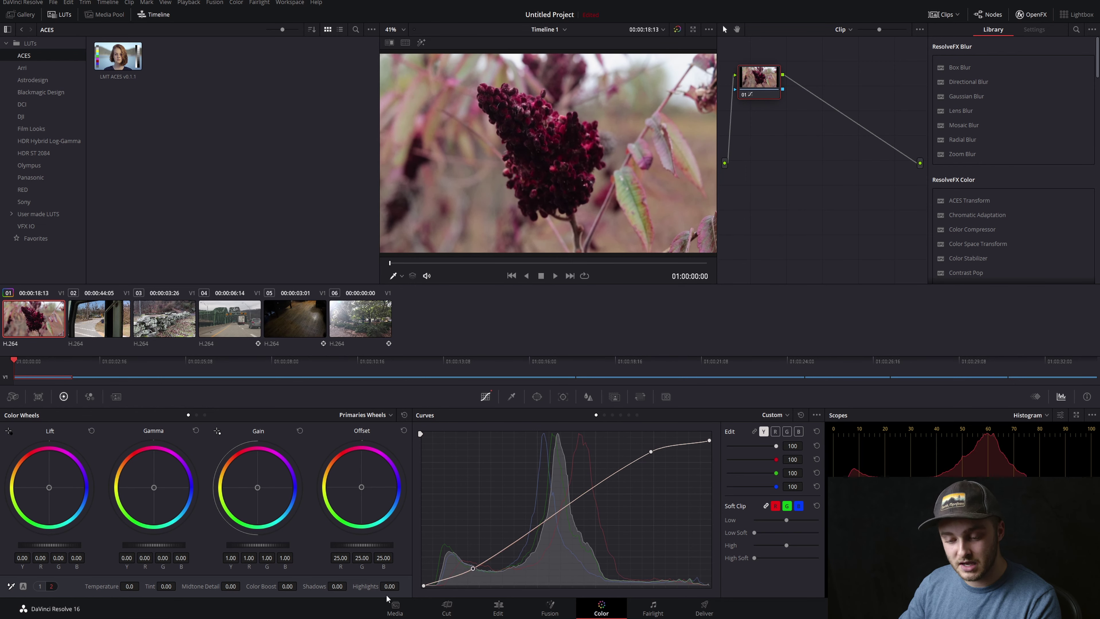
pyautogui.moveTo(339, 587); pyautogui.dragTo(349, 586)
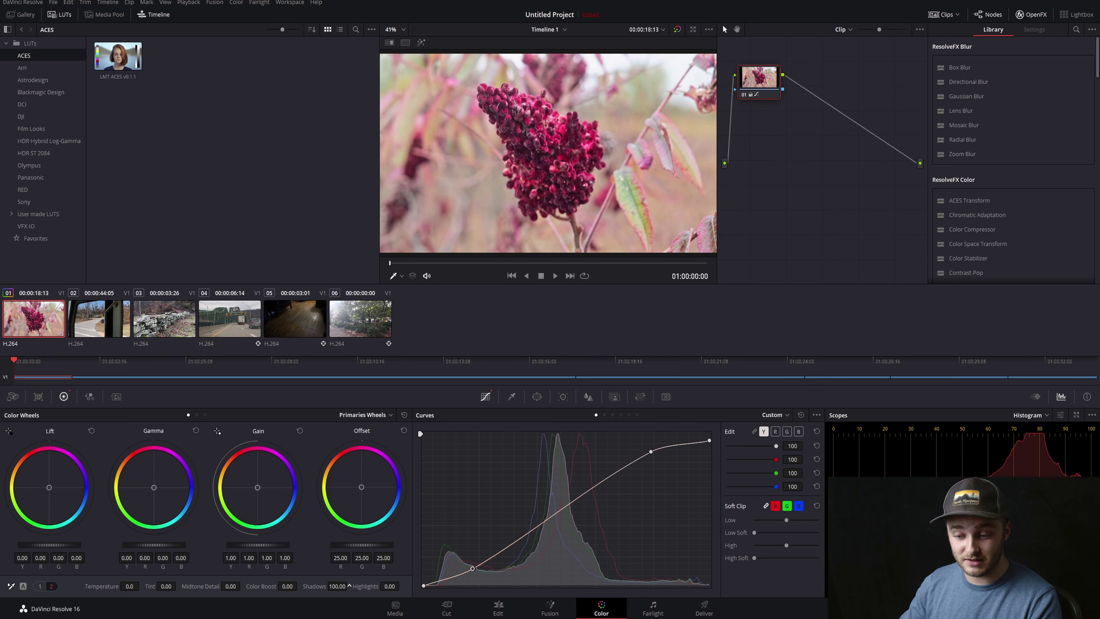
pyautogui.moveTo(389, 587); pyautogui.dragTo(337, 588)
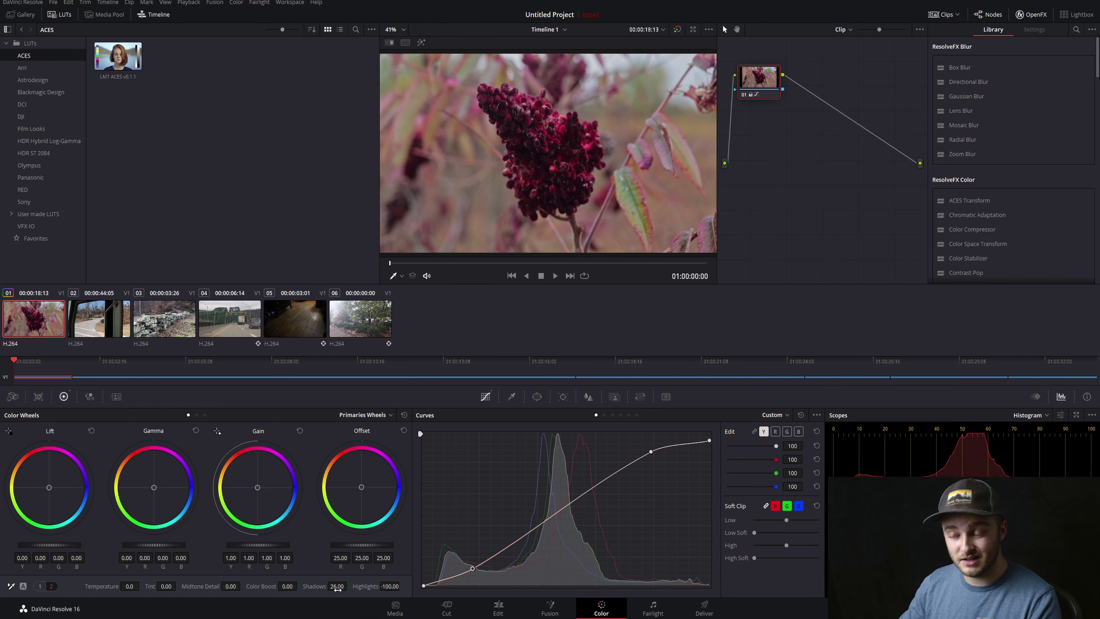
pyautogui.doubleClick(364, 587)
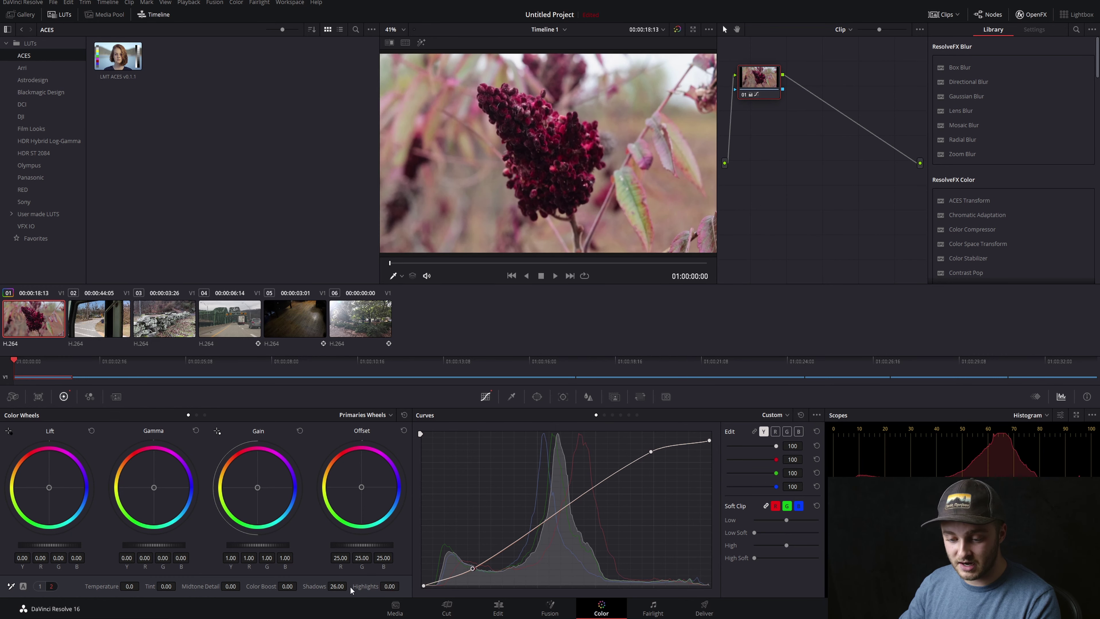
pyautogui.doubleClick(316, 587)
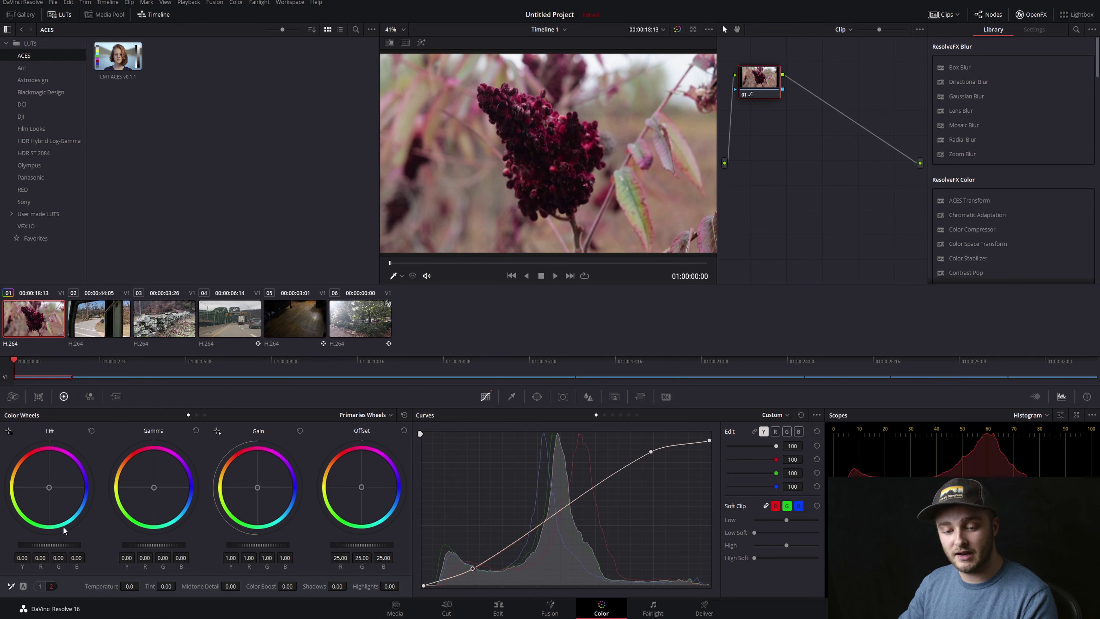
# Step: Show the Contrast, Saturation and Hue adjustments, look through the other timeline clips, and select the stone wall clip
pyautogui.click(40, 586)
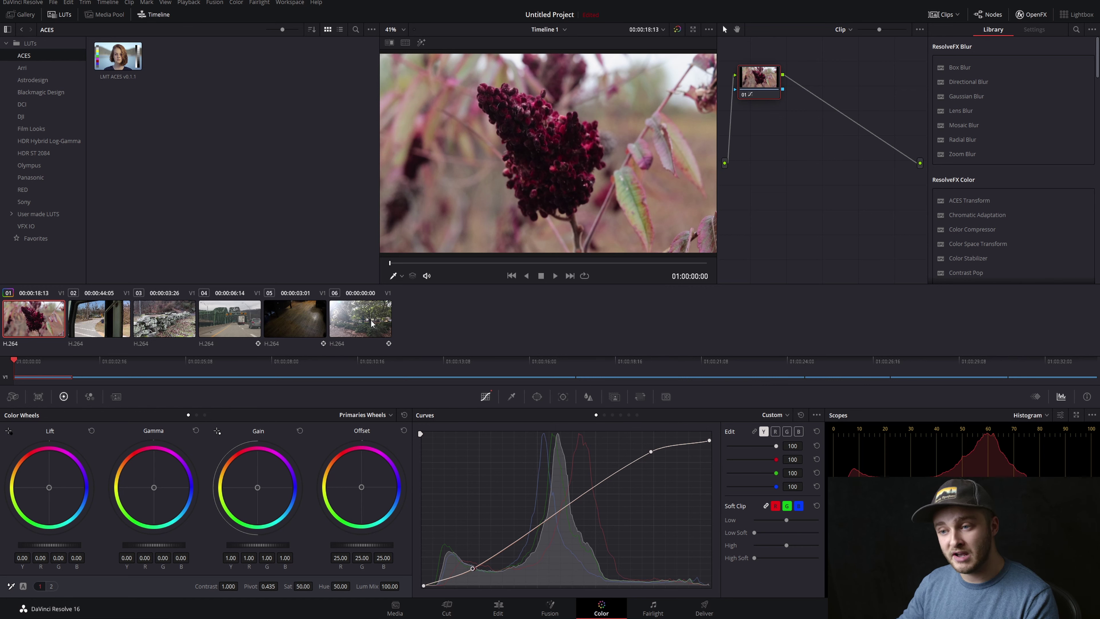
pyautogui.click(154, 318)
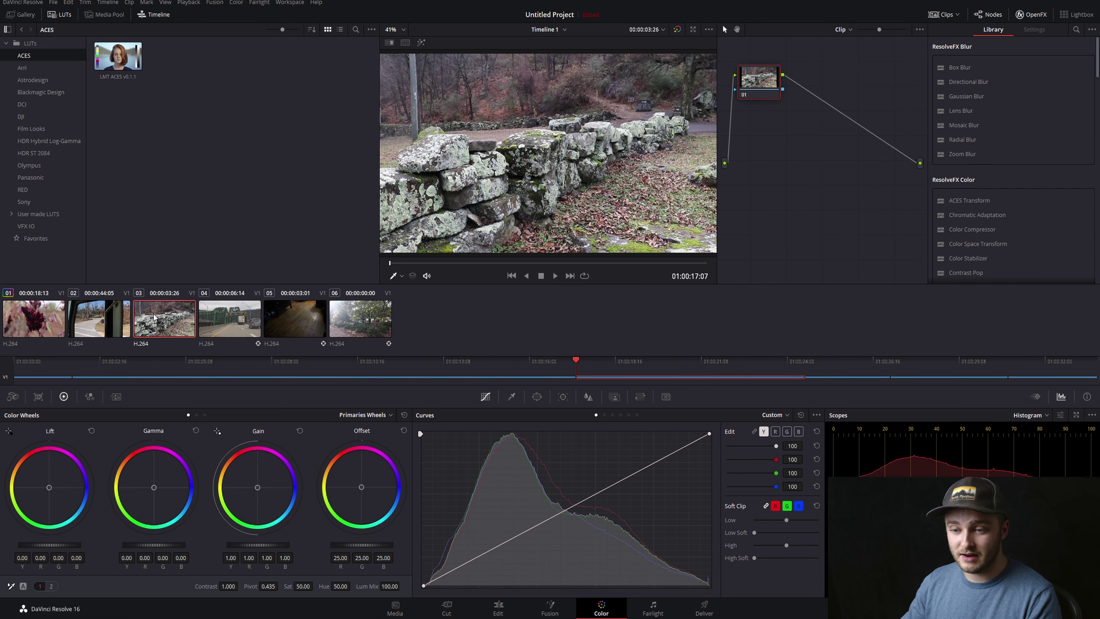
pyautogui.click(102, 320)
pyautogui.click(230, 320)
pyautogui.click(298, 321)
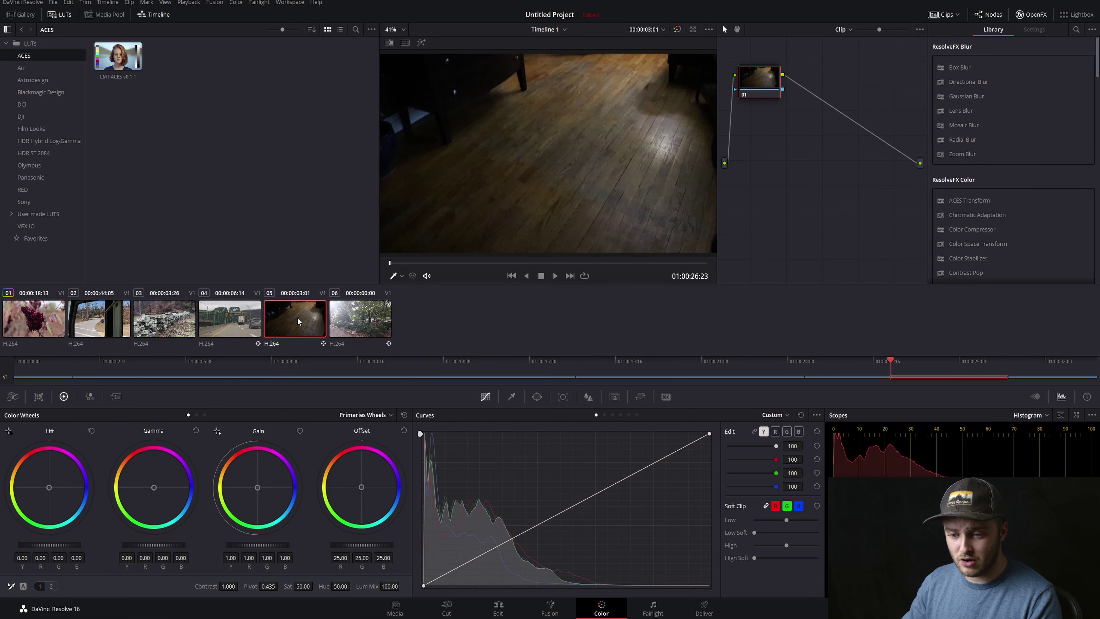
pyautogui.click(359, 320)
pyautogui.click(175, 328)
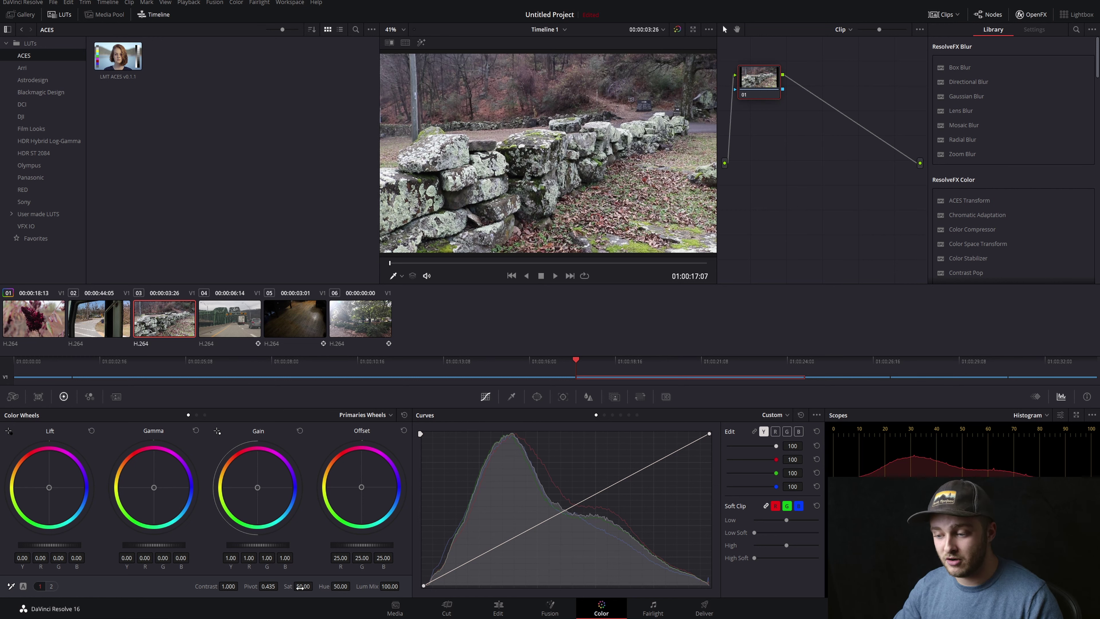
# Step: Try Saturation at 100.00 on the stone wall clip, inspect the image up close, and undo the trial saturation and curve edits
pyautogui.moveTo(300, 587); pyautogui.dragTo(315, 586)
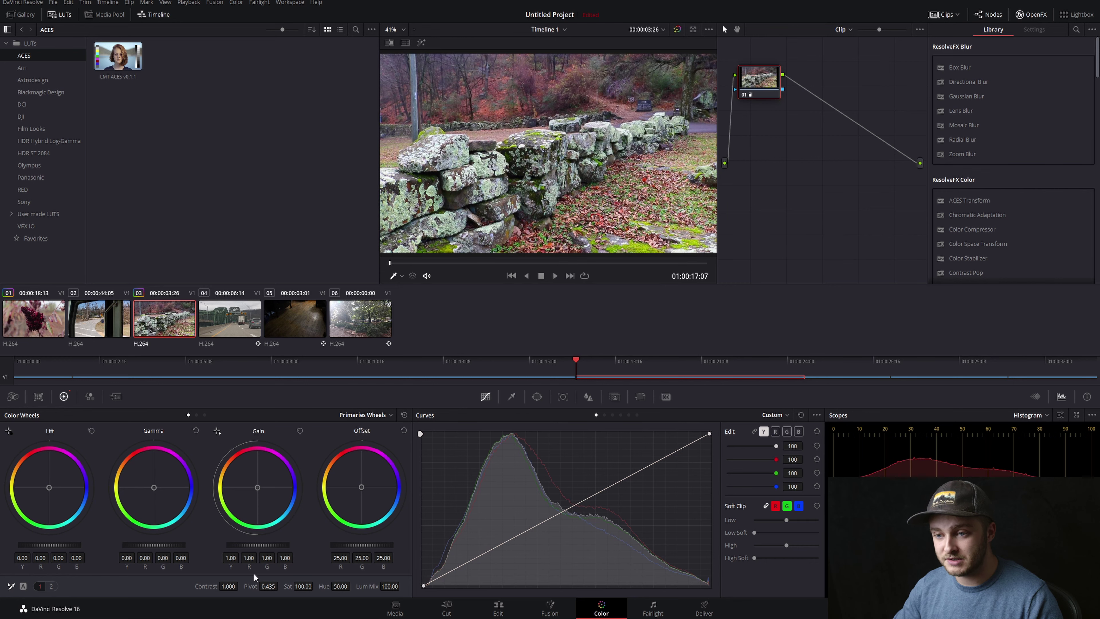
pyautogui.moveTo(308, 587)
pyautogui.mouseDown()
pyautogui.moveTo(286, 586)
pyautogui.moveTo(315, 586)
pyautogui.mouseUp()
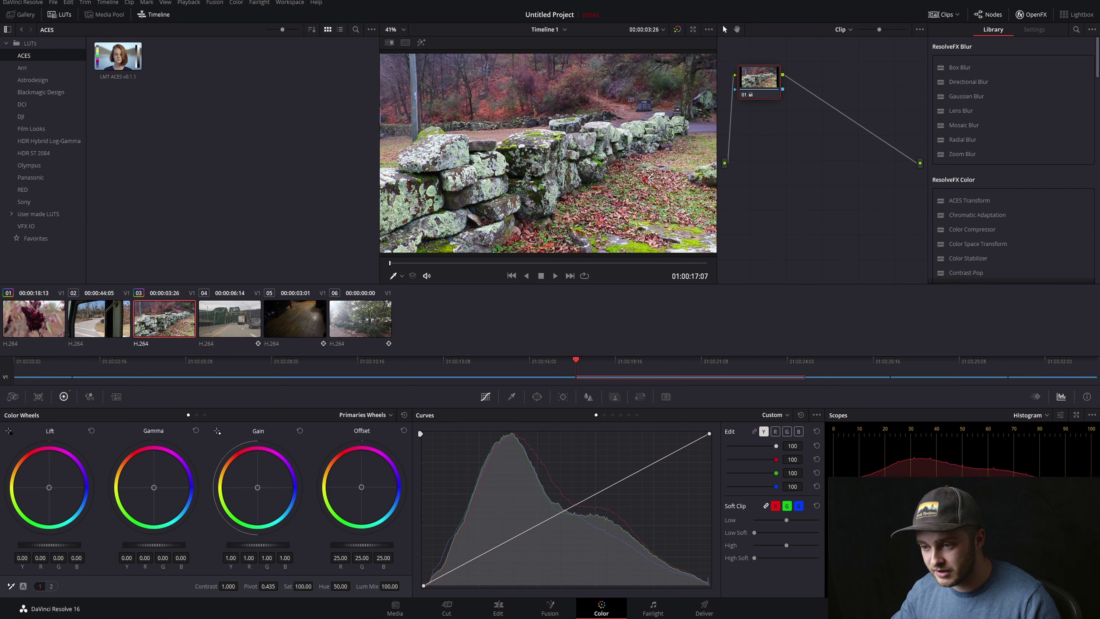
pyautogui.scroll(2, 651, 178)
pyautogui.scroll(2, 469, 213)
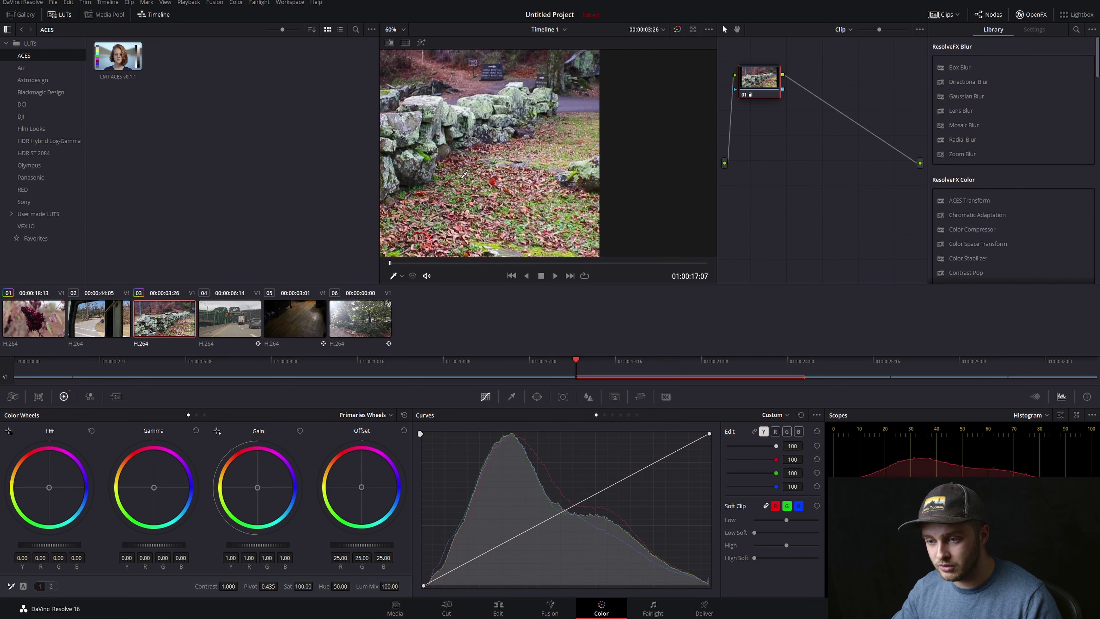
pyautogui.scroll(2, 469, 213)
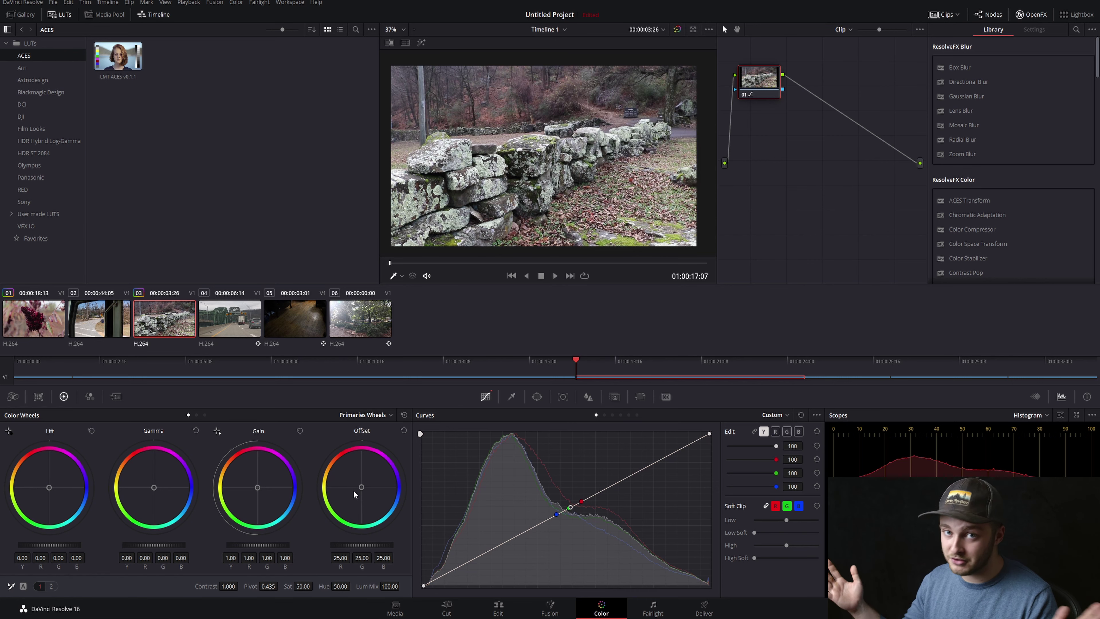
pyautogui.hotkey('ctrl', 'z')
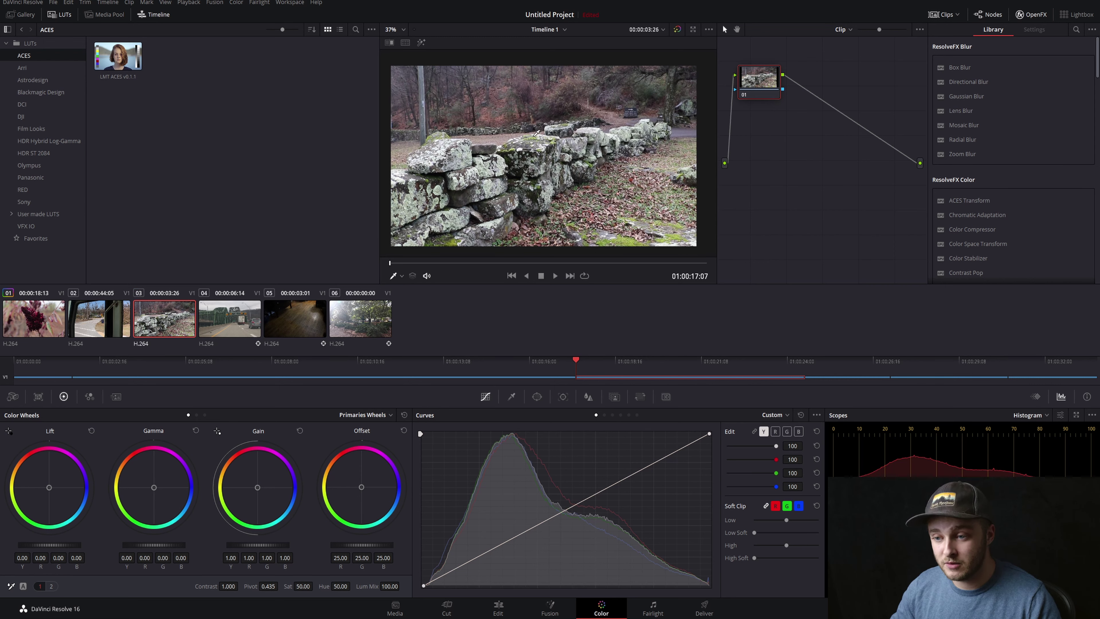
# Step: Shape a gentle S-curve on the stone wall clip's Custom luma curve by raising an upper highlight point and lowering a shadow point
pyautogui.scroll(6, 522, 199)
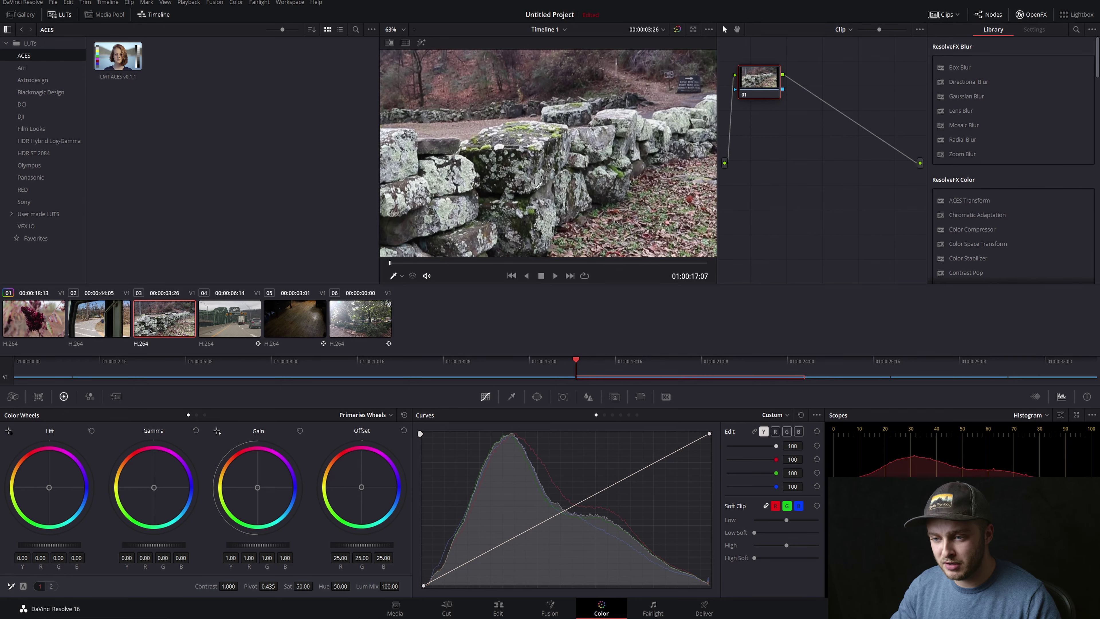
pyautogui.scroll(-6, 539, 186)
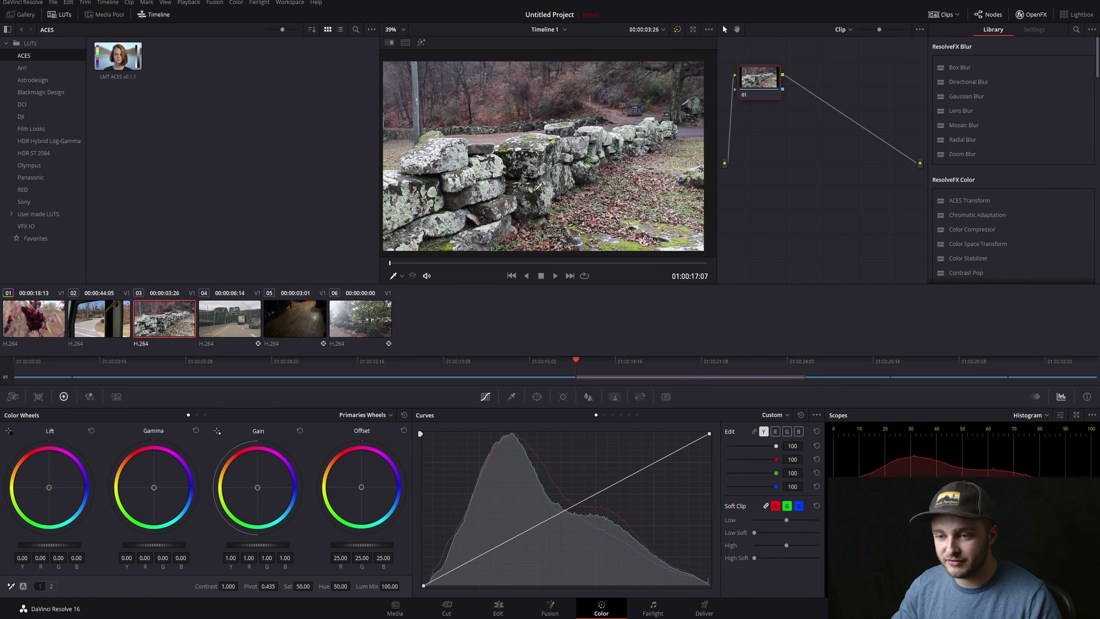
pyautogui.click(405, 29)
pyautogui.click(396, 43)
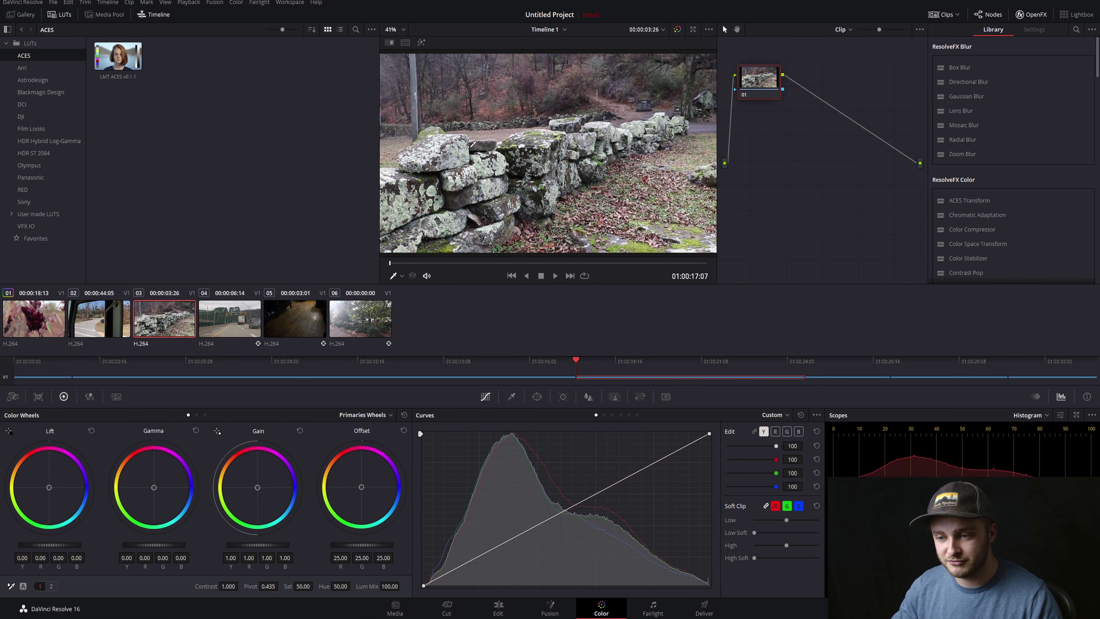
pyautogui.click(655, 462)
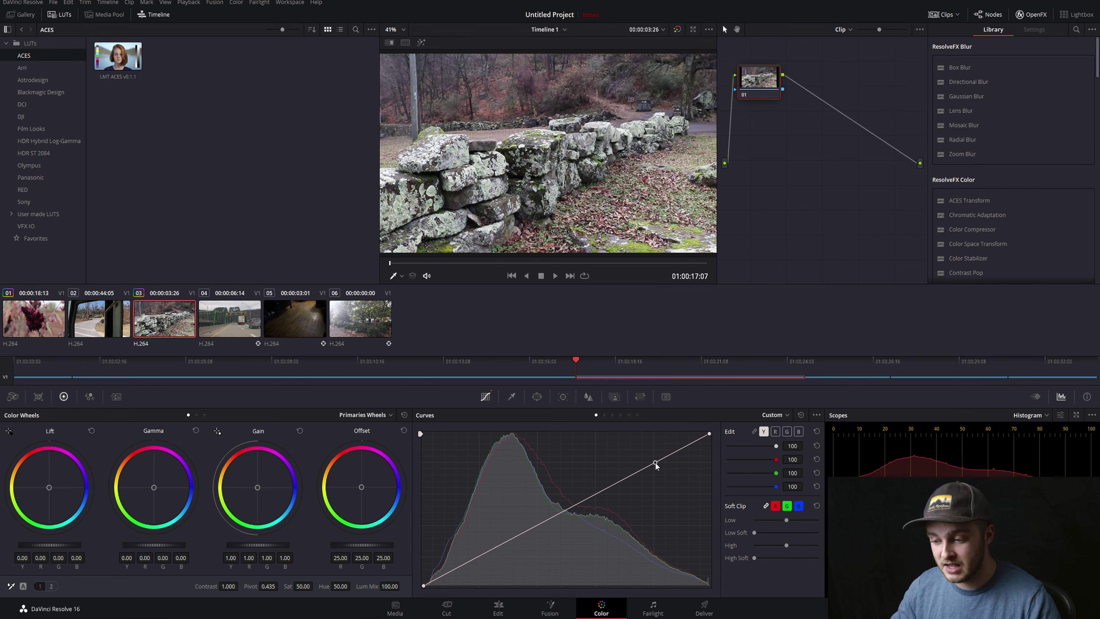
pyautogui.moveTo(655, 461); pyautogui.dragTo(651, 450)
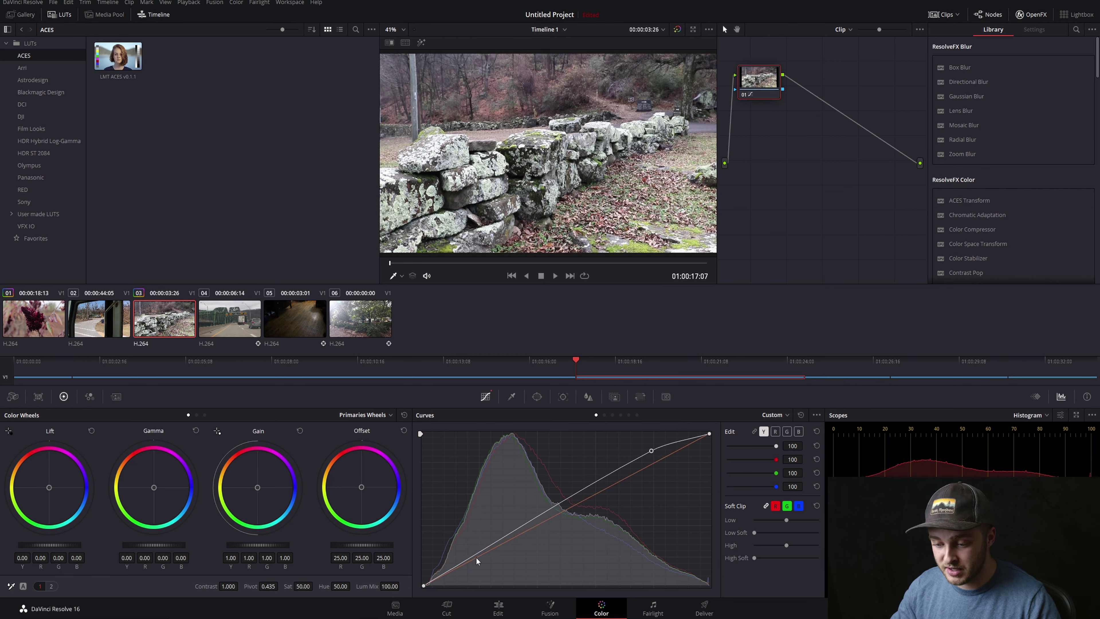
pyautogui.moveTo(468, 560); pyautogui.dragTo(481, 564)
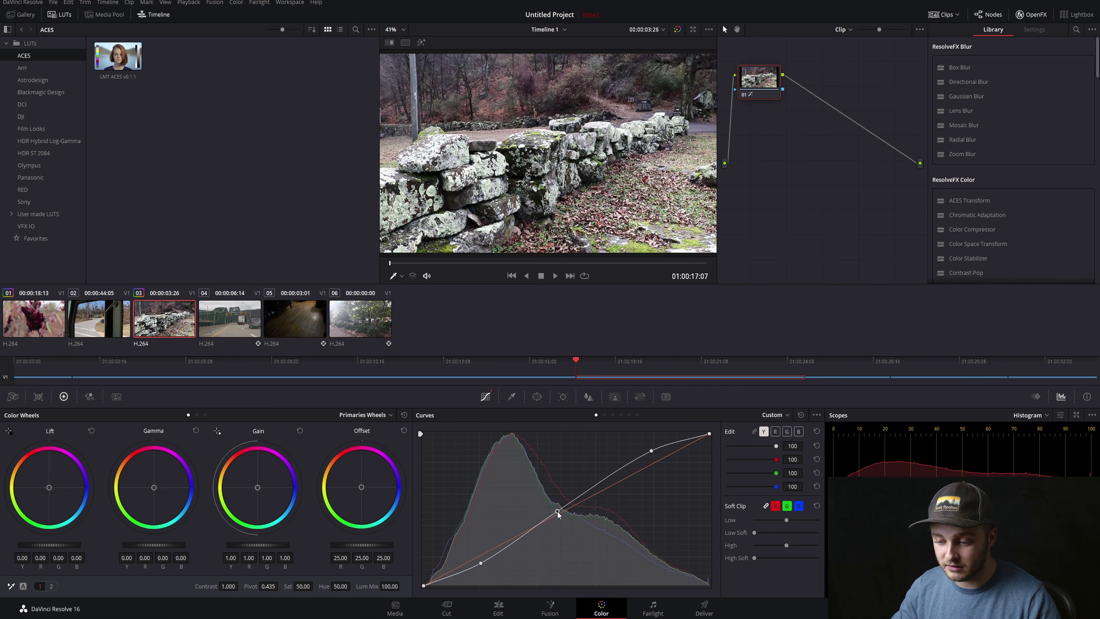
# Step: Darken the midtones of the stone wall clip by pulling down a new anchor point in the middle of the luma curve
pyautogui.moveTo(557, 513)
pyautogui.mouseDown()
pyautogui.moveTo(555, 502)
pyautogui.moveTo(553, 518)
pyautogui.mouseUp()
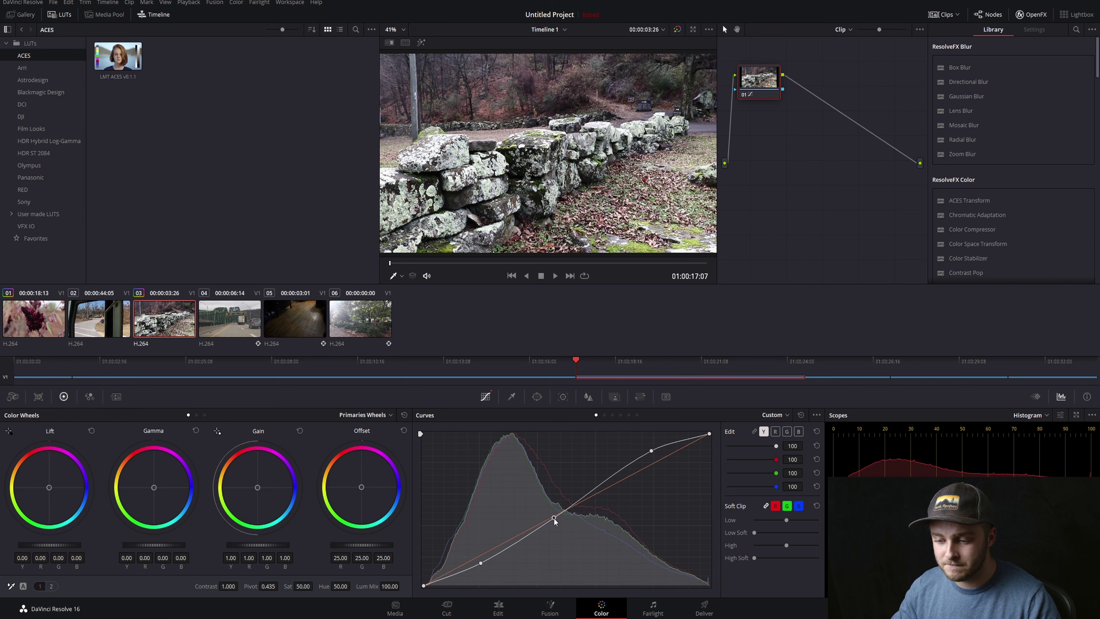
pyautogui.rightClick(553, 518)
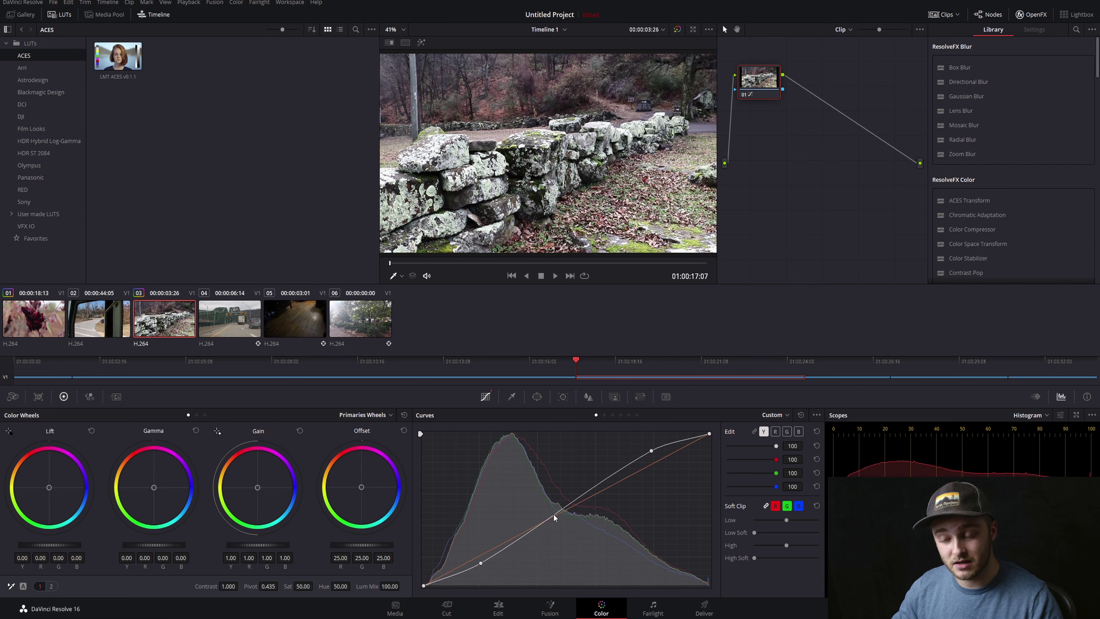
pyautogui.moveTo(555, 517); pyautogui.dragTo(555, 532)
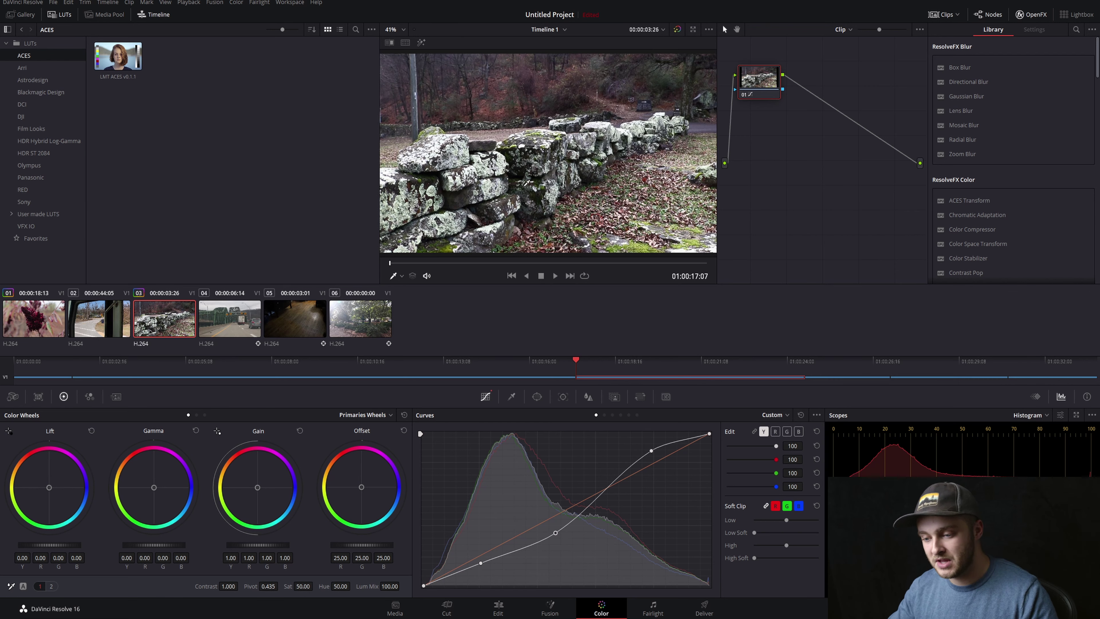
# Step: On the Hue Vs Hue curve, bracket the green range with two anchor points and add a third point between them
pyautogui.click(605, 415)
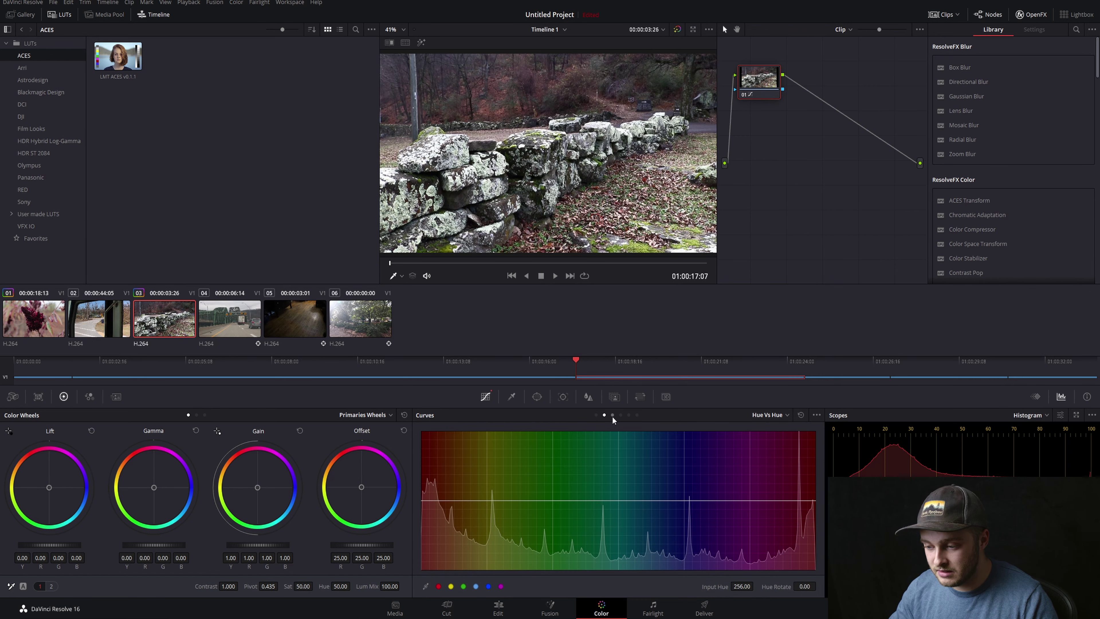
pyautogui.click(612, 414)
pyautogui.click(605, 415)
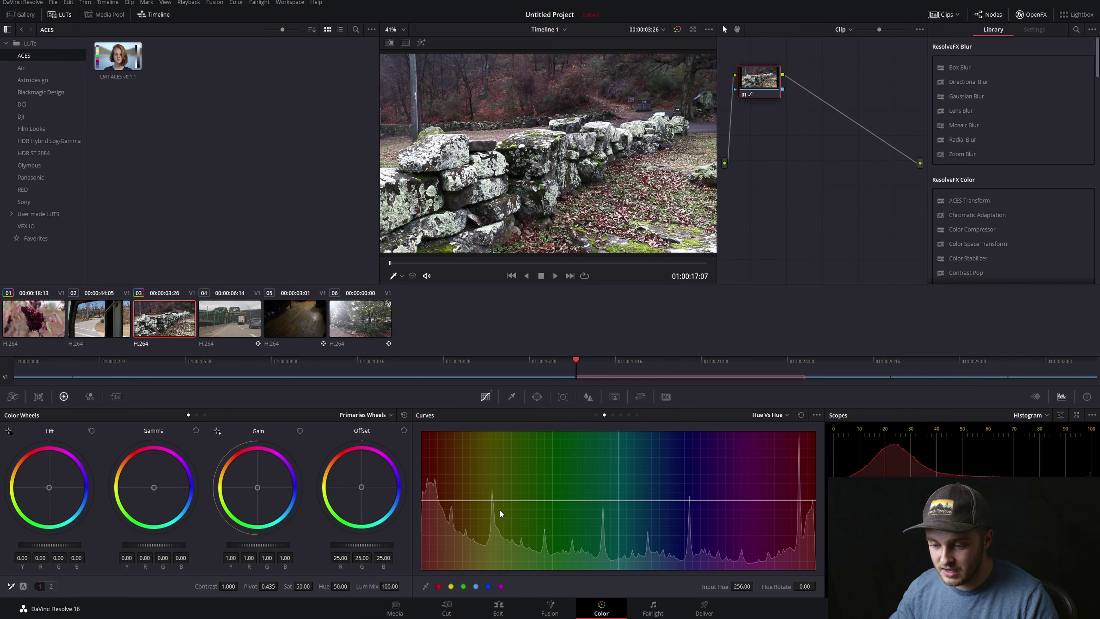
pyautogui.click(478, 501)
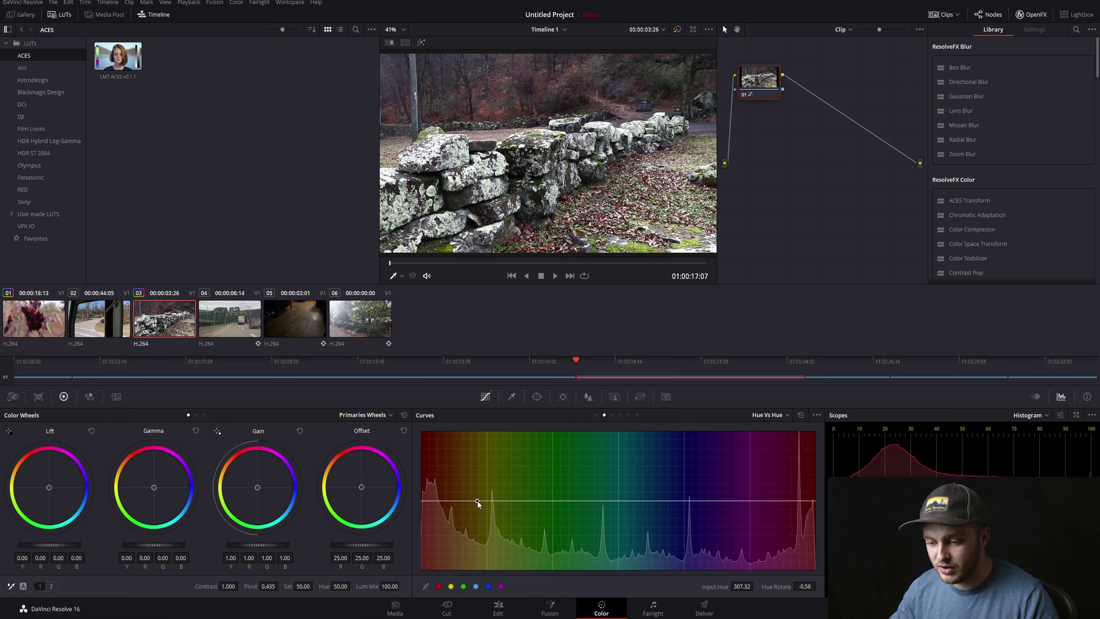
pyautogui.click(628, 500)
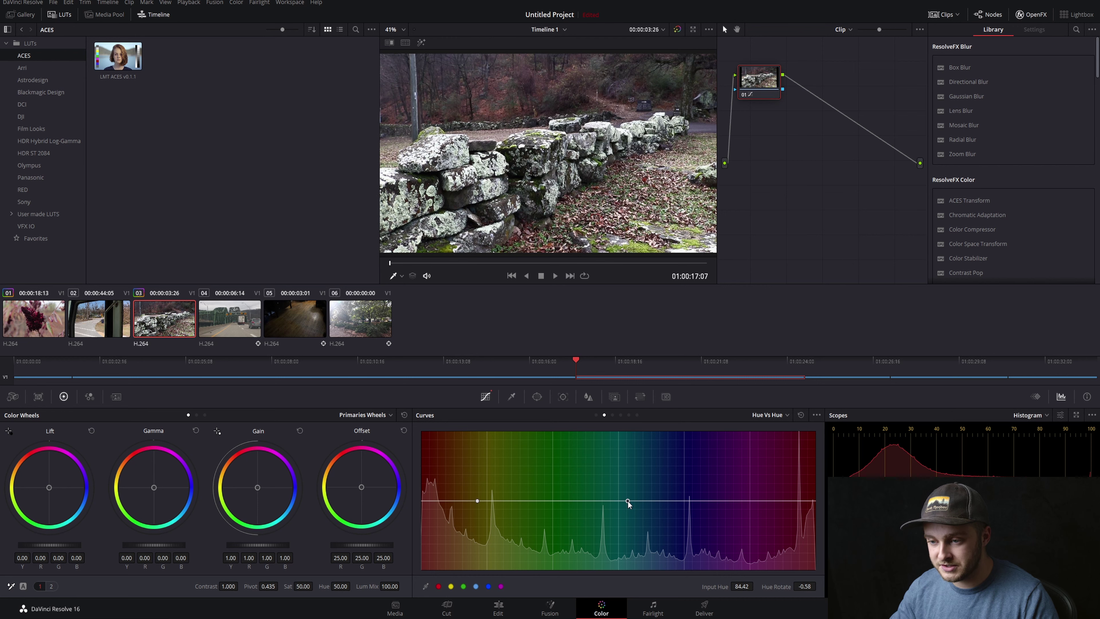
pyautogui.click(551, 502)
# Step: Try a Hue Rotate of -180.00 on the greens and inspect the plants and leaves beside the stone wall up close
pyautogui.moveTo(551, 503); pyautogui.dragTo(561, 589)
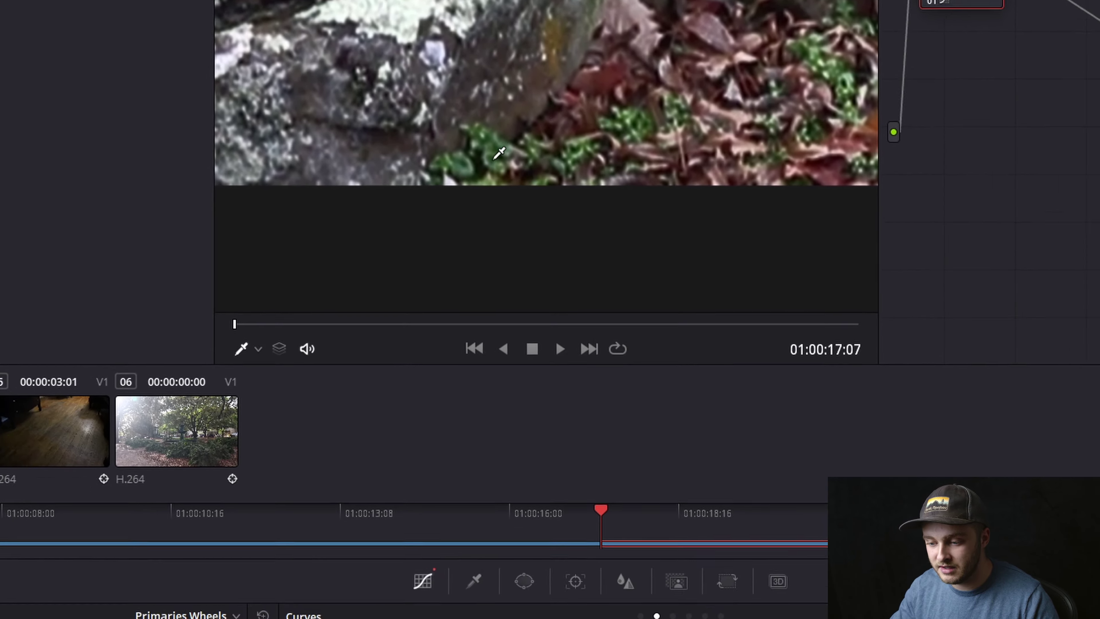
pyautogui.moveTo(555, 572); pyautogui.dragTo(563, 603)
pyautogui.moveTo(565, 617); pyautogui.dragTo(563, 618)
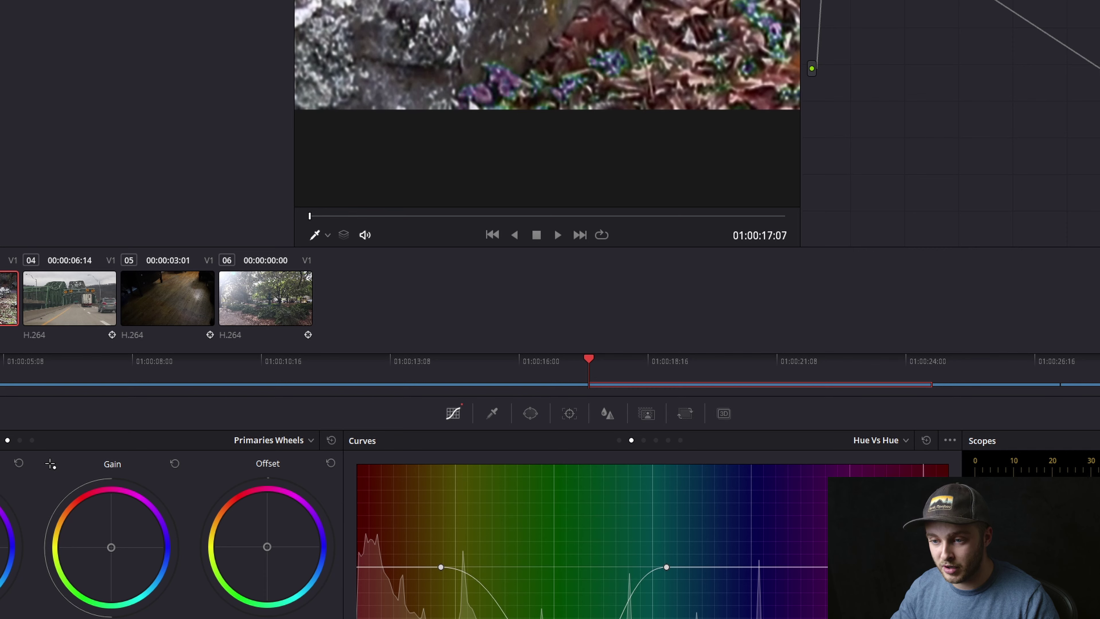
pyautogui.scroll(-3, 572, 135)
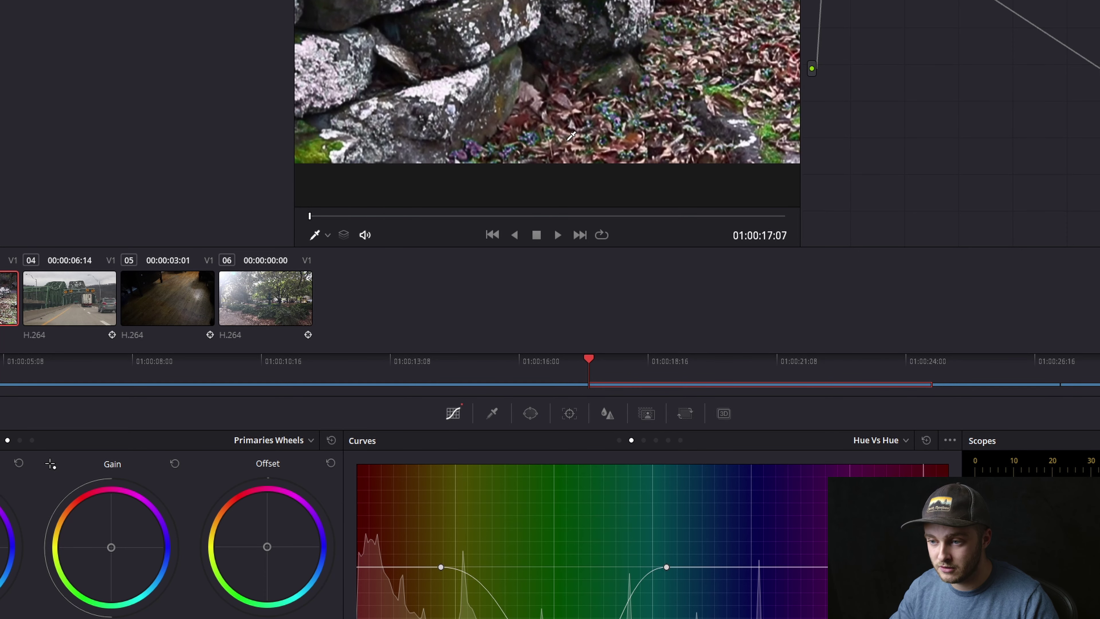
pyautogui.scroll(2, 709, 49)
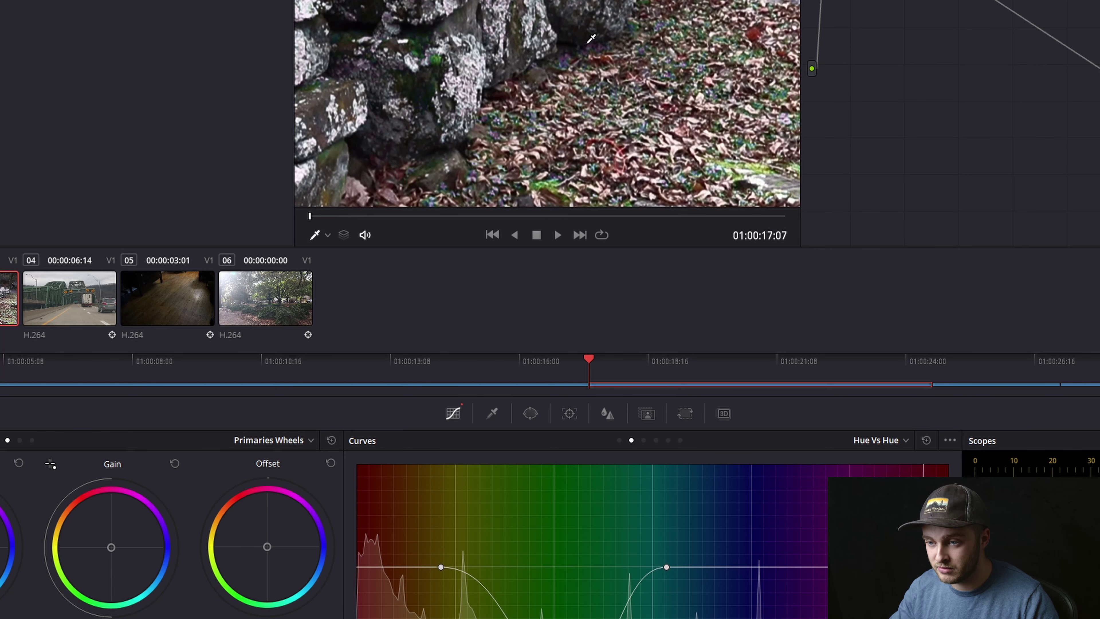
pyautogui.scroll(-2, 592, 38)
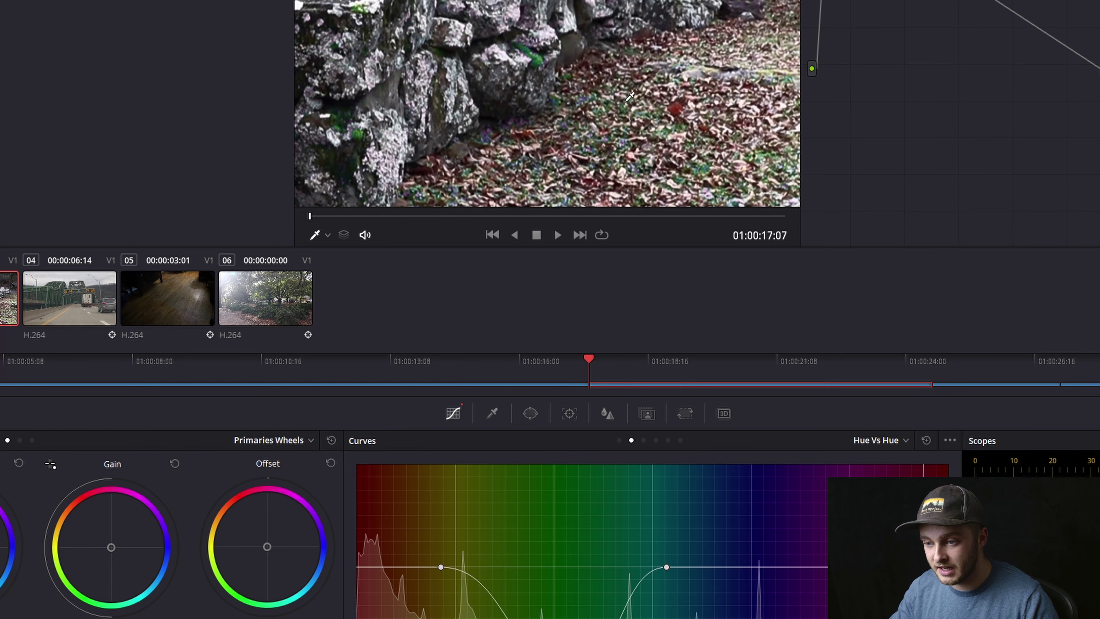
pyautogui.scroll(3, 630, 96)
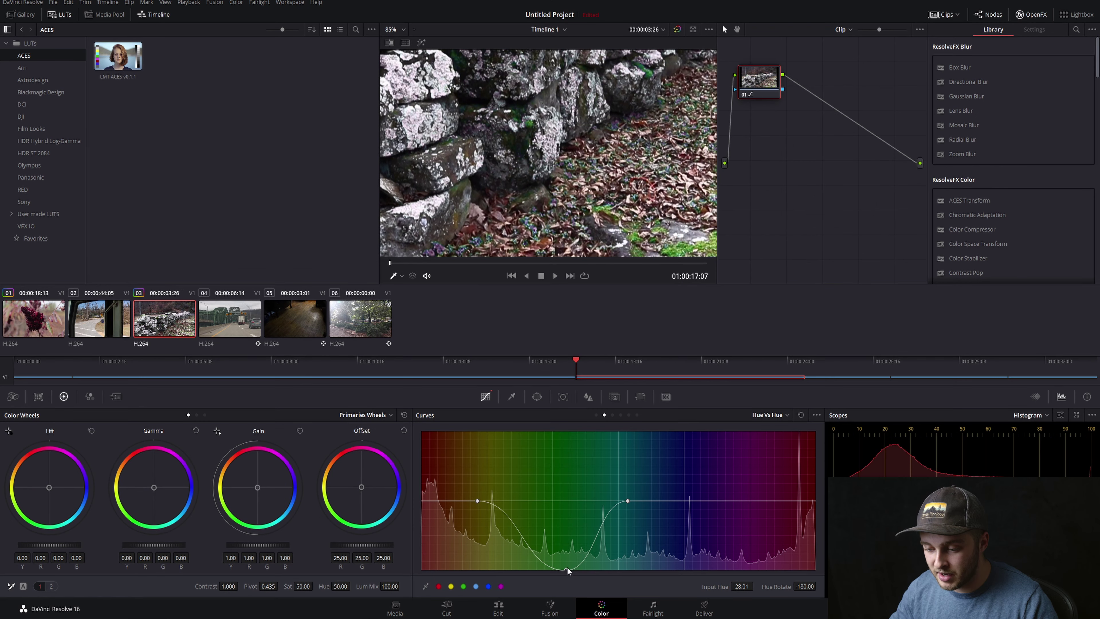
# Step: Set the green point's hue rotation to about -39 and fit the whole image in the viewer
pyautogui.moveTo(568, 569); pyautogui.dragTo(553, 519)
pyautogui.scroll(-5, 603, 162)
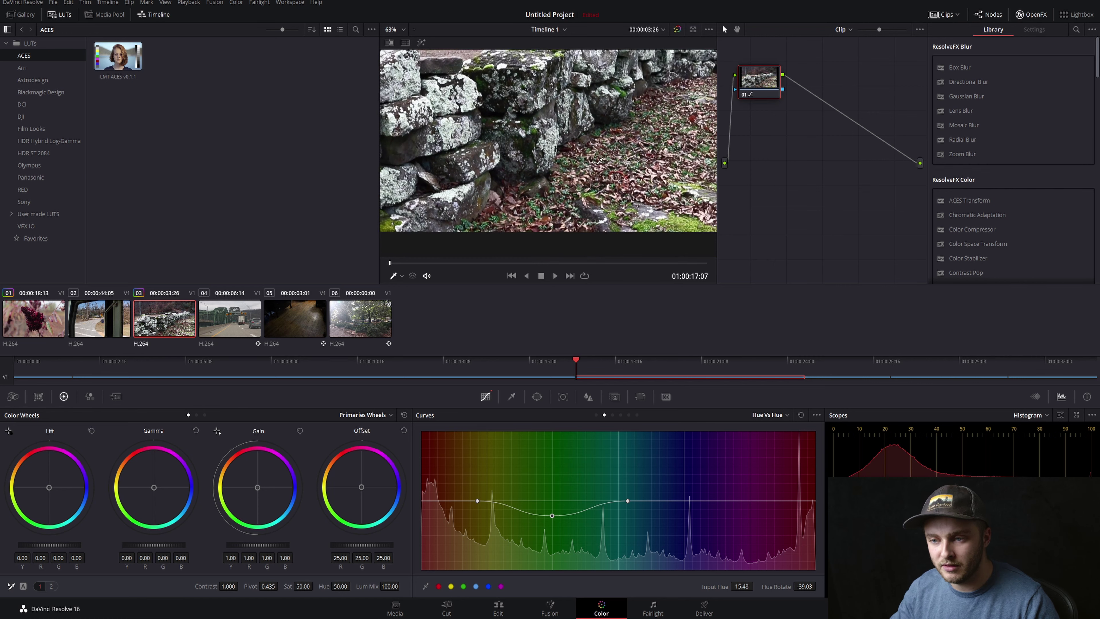
pyautogui.scroll(-2, 603, 162)
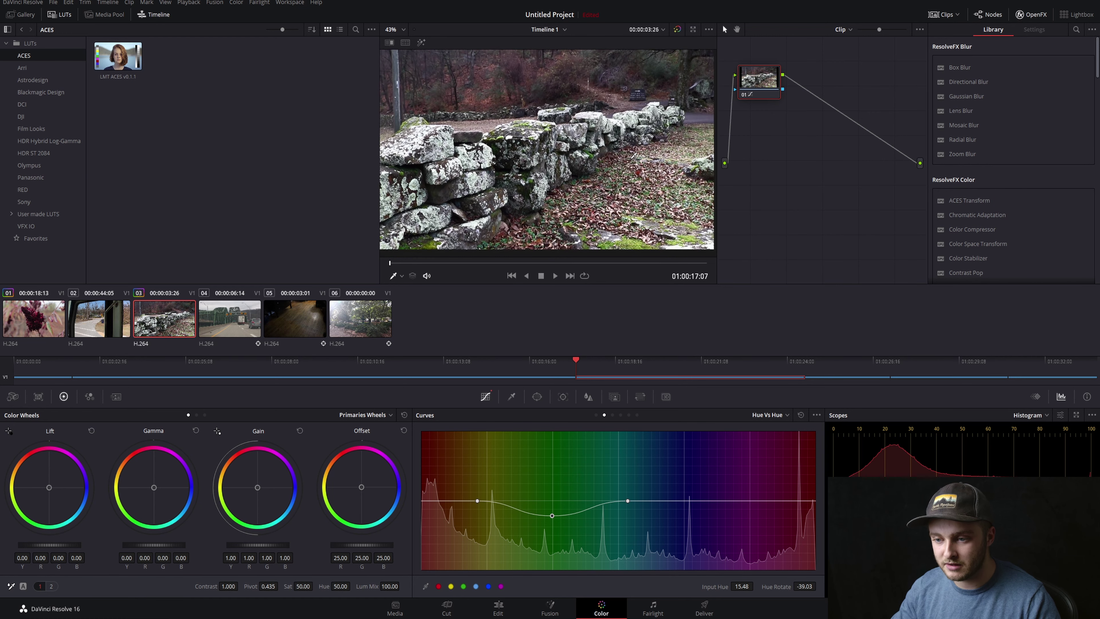
pyautogui.click(402, 29)
pyautogui.click(400, 35)
pyautogui.click(400, 32)
pyautogui.click(396, 42)
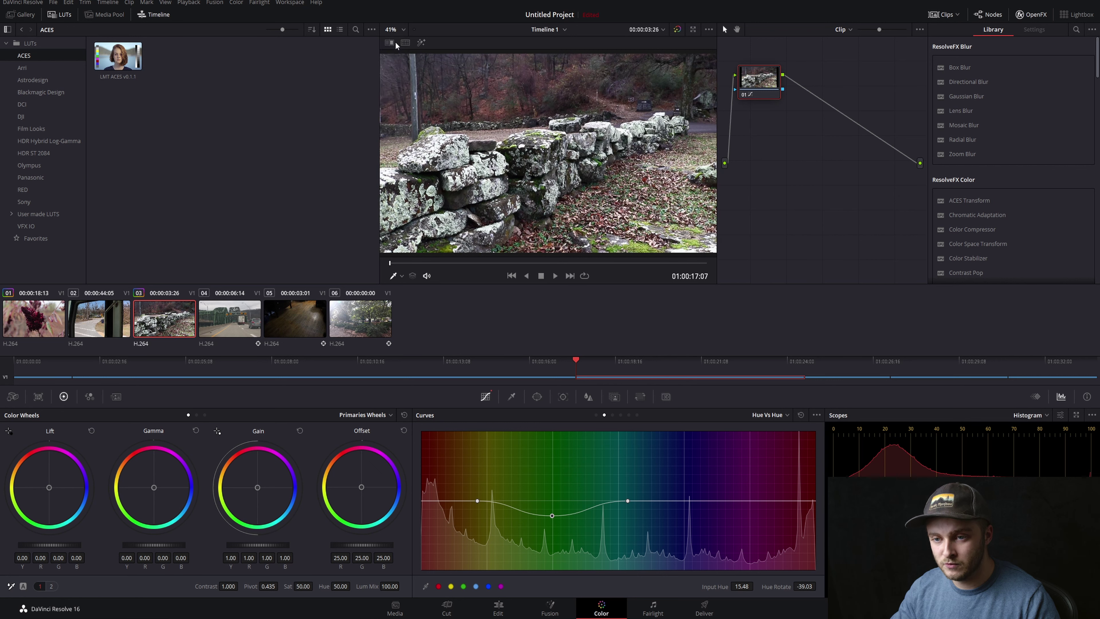
# Step: On the Hue Vs Sat curve, bracket the green range with two points and raise a middle point to about 1.22 saturation
pyautogui.click(613, 415)
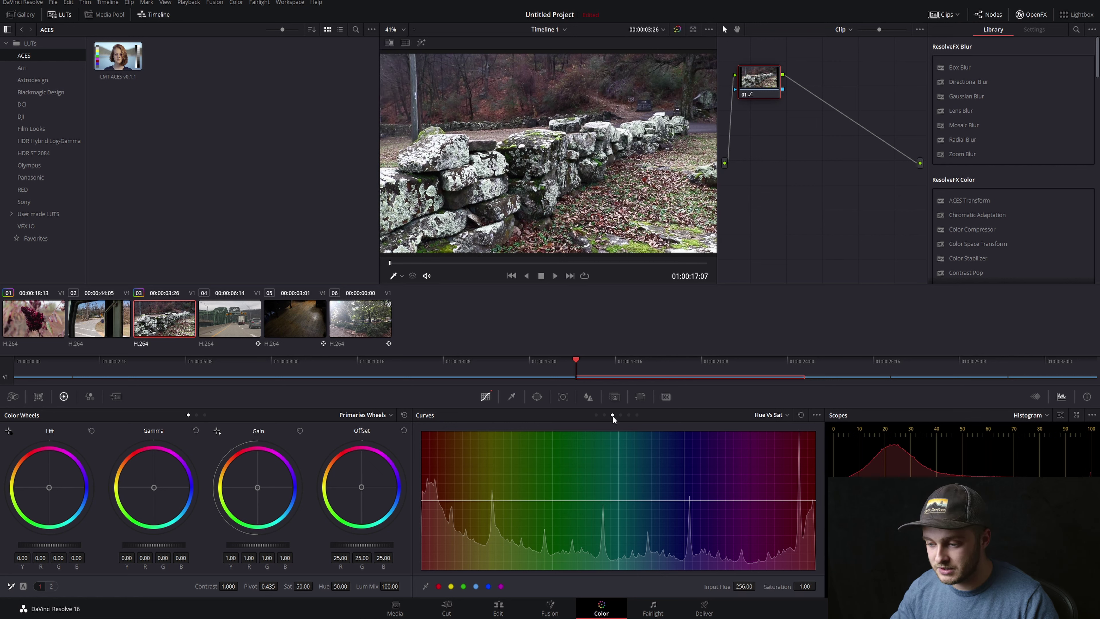
pyautogui.click(479, 500)
pyautogui.click(626, 499)
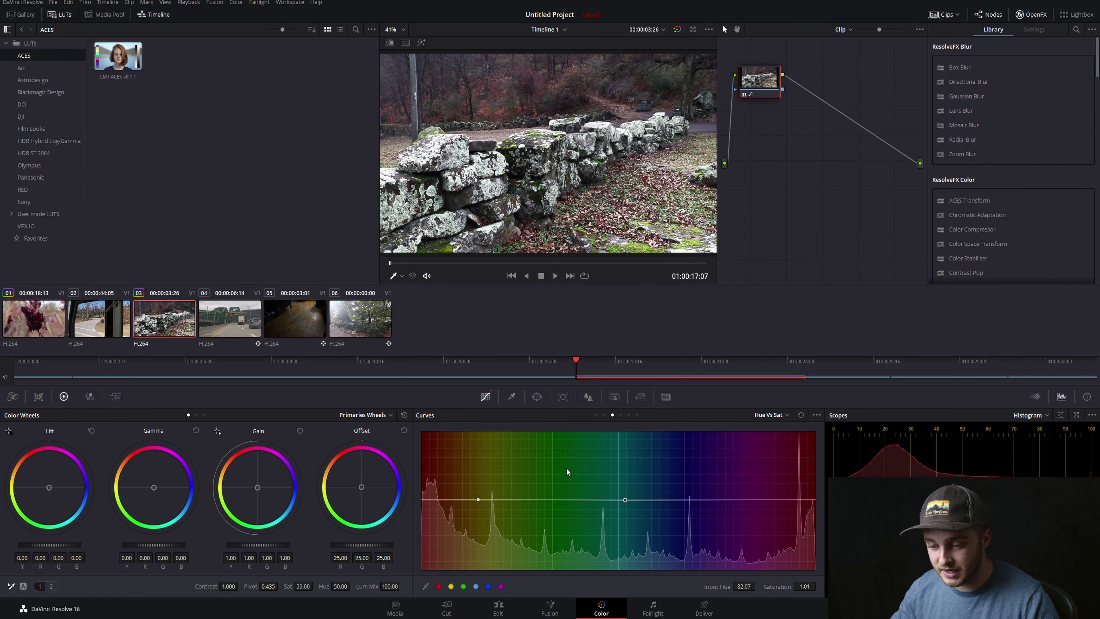
pyautogui.moveTo(552, 500); pyautogui.dragTo(551, 487)
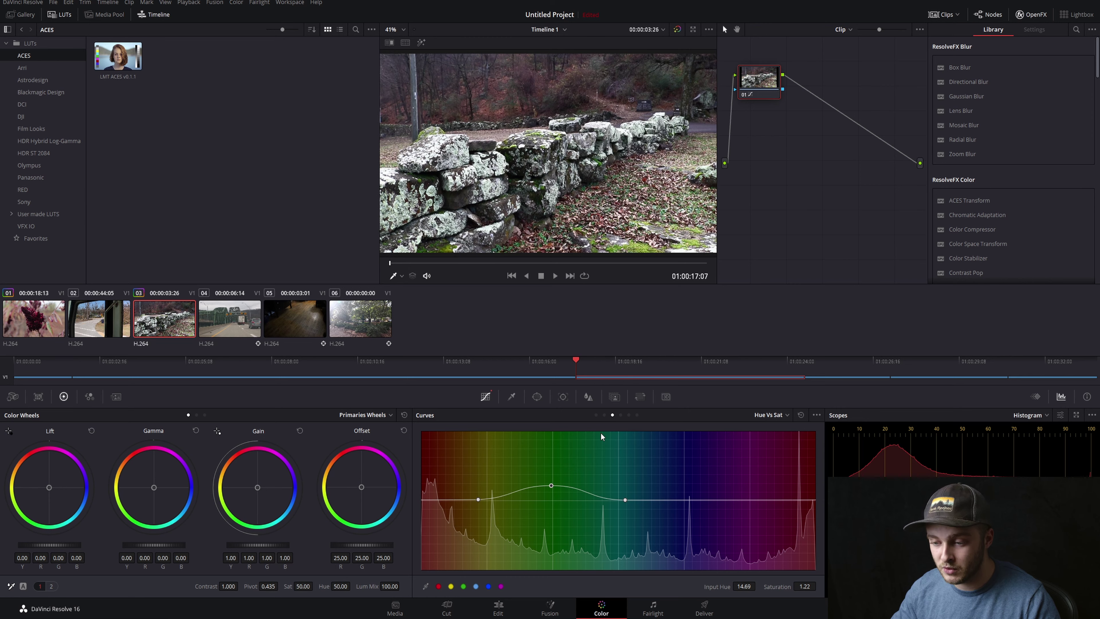
# Step: On the Hue Vs Lum curve, bracket the green range with two anchor points and add a point in the middle
pyautogui.click(621, 415)
pyautogui.click(479, 501)
pyautogui.click(628, 499)
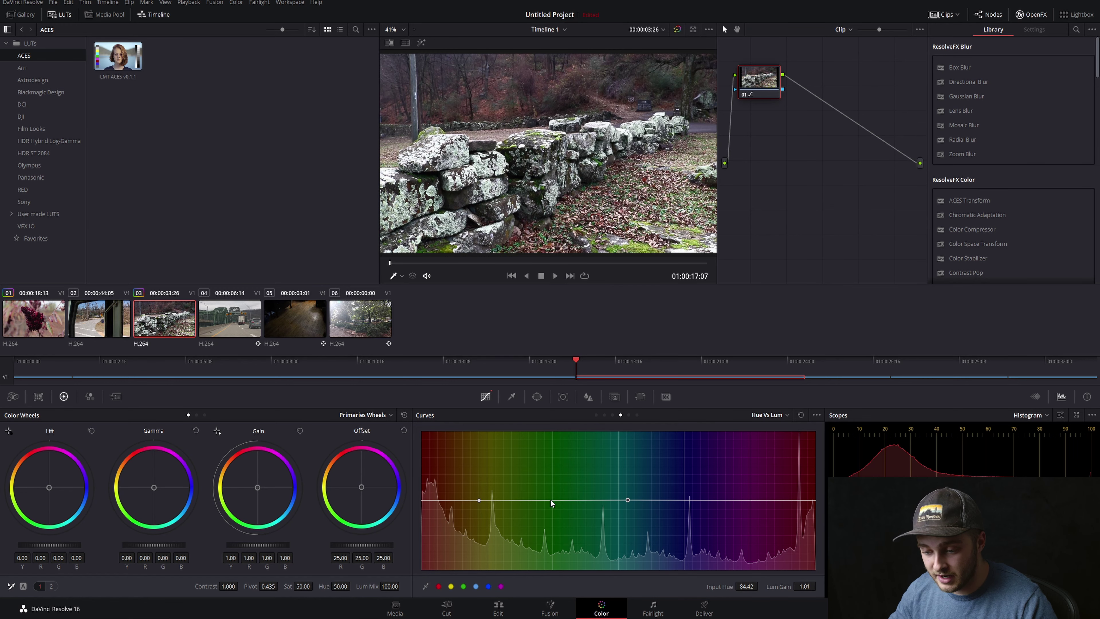
pyautogui.click(553, 500)
# Step: Try the greens at a Lum Gain of 0.00 and at about 1.82, and inspect the moss on the wall up close
pyautogui.moveTo(552, 499); pyautogui.dragTo(558, 570)
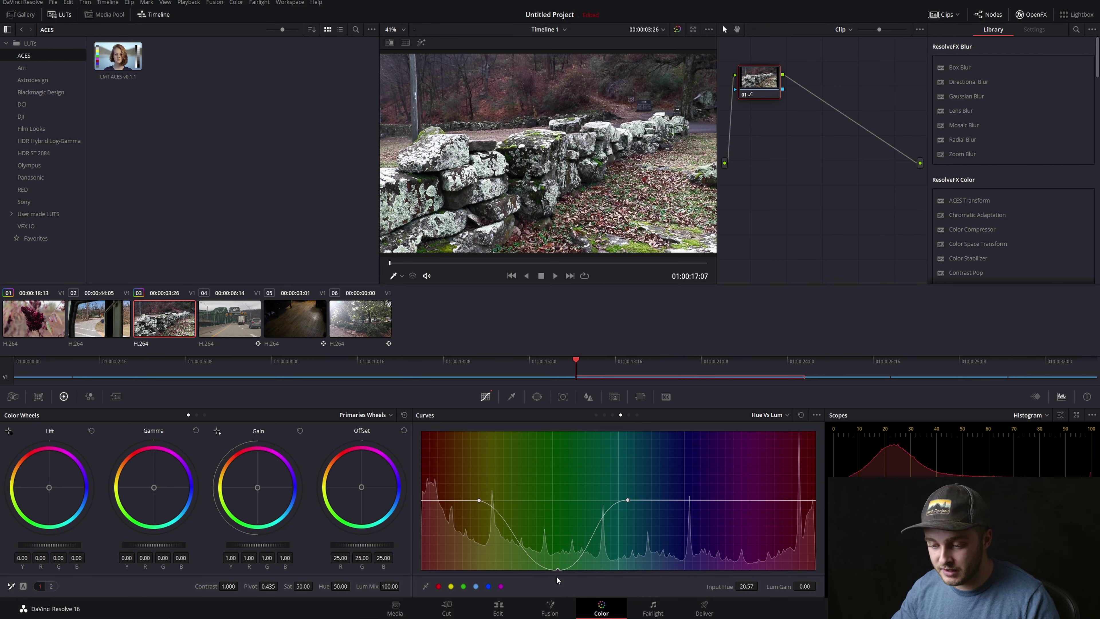
pyautogui.moveTo(557, 570); pyautogui.dragTo(545, 420)
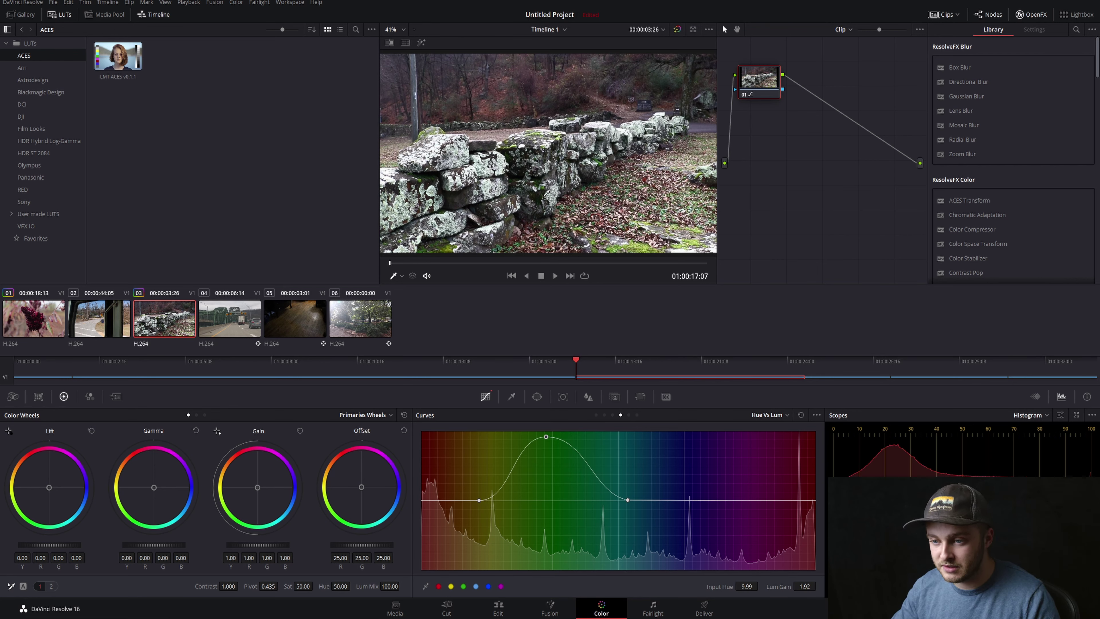
pyautogui.scroll(6, 546, 193)
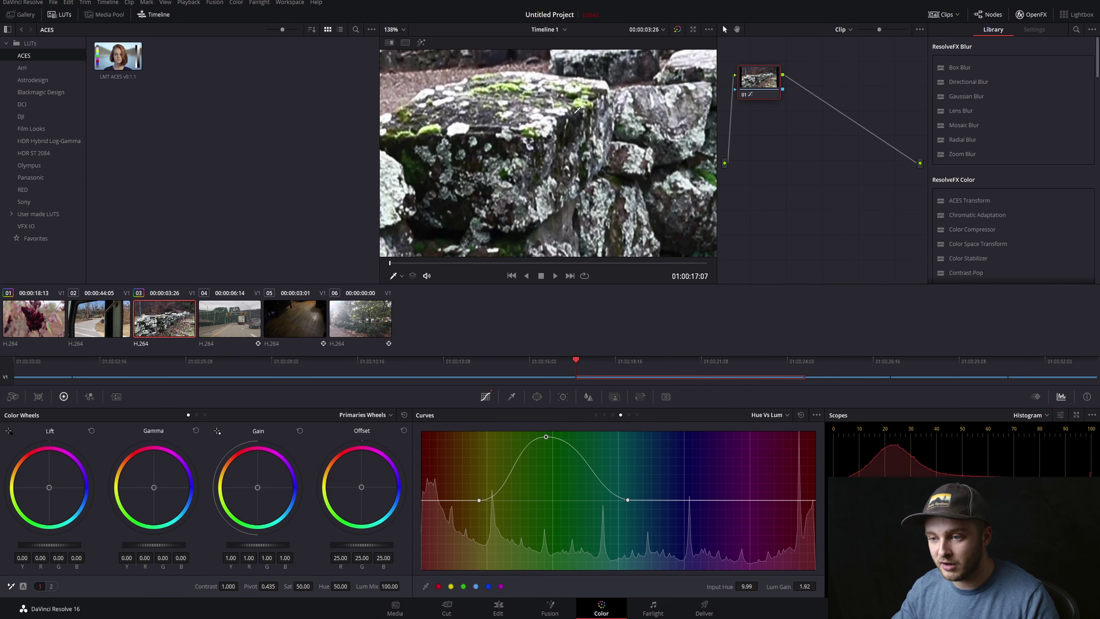
pyautogui.scroll(5, 577, 110)
# Step: Lower the green point's Lum Gain to about 0.02 and fit the whole image in the viewer
pyautogui.moveTo(546, 437); pyautogui.dragTo(556, 587)
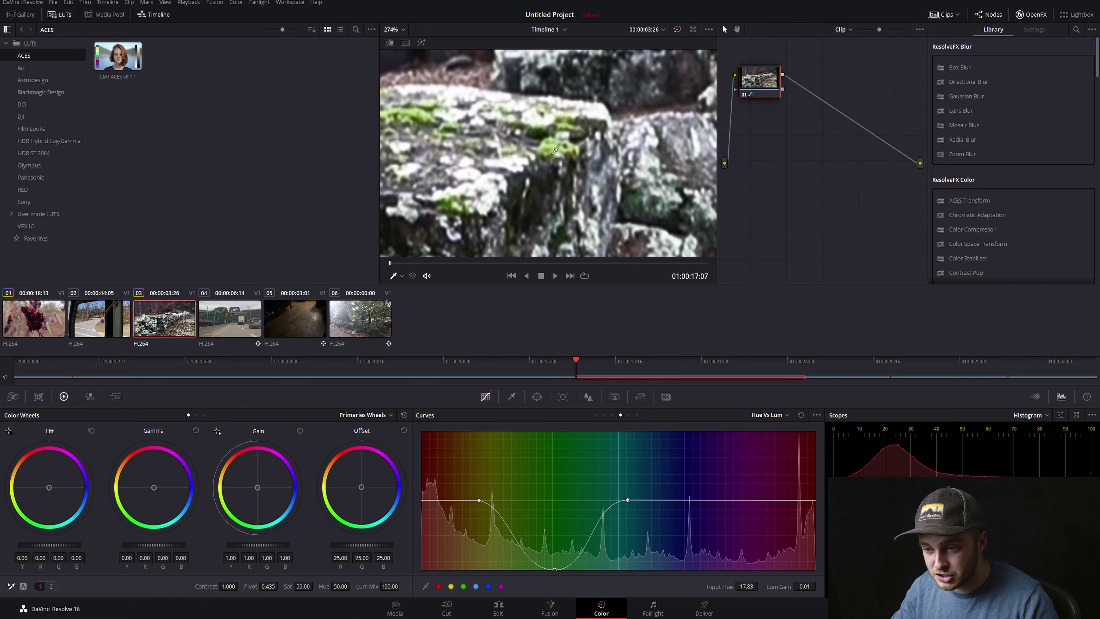
pyautogui.moveTo(553, 570)
pyautogui.mouseDown()
pyautogui.moveTo(565, 450)
pyautogui.moveTo(545, 536)
pyautogui.moveTo(542, 462)
pyautogui.moveTo(540, 561)
pyautogui.moveTo(554, 569)
pyautogui.mouseUp()
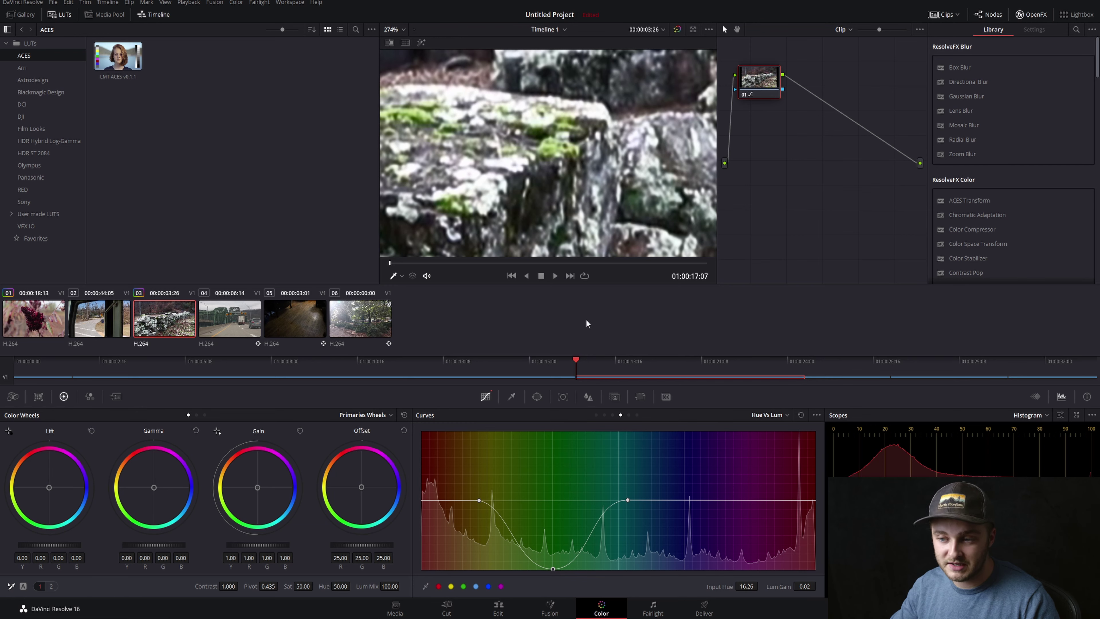
pyautogui.scroll(-2, 594, 234)
pyautogui.click(402, 31)
pyautogui.click(392, 43)
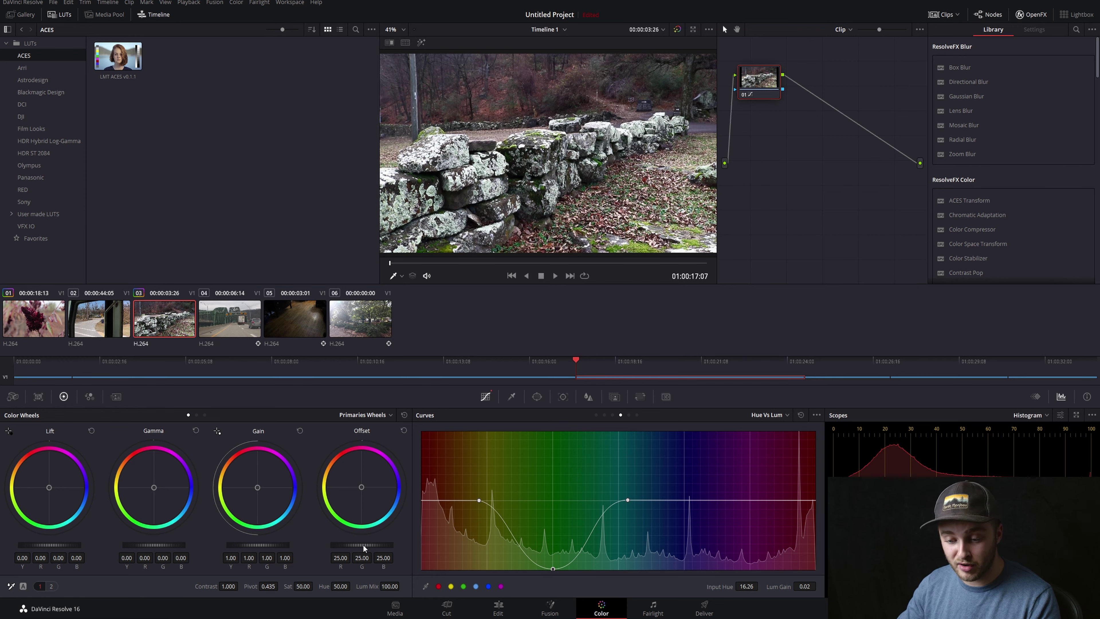
# Step: Try lowering the Offset to 15.45 and shifting the Offset colour balance, resetting the wheel after each trial
pyautogui.moveTo(362, 544)
pyautogui.mouseDown()
pyautogui.moveTo(403, 544)
pyautogui.moveTo(351, 545)
pyautogui.mouseUp()
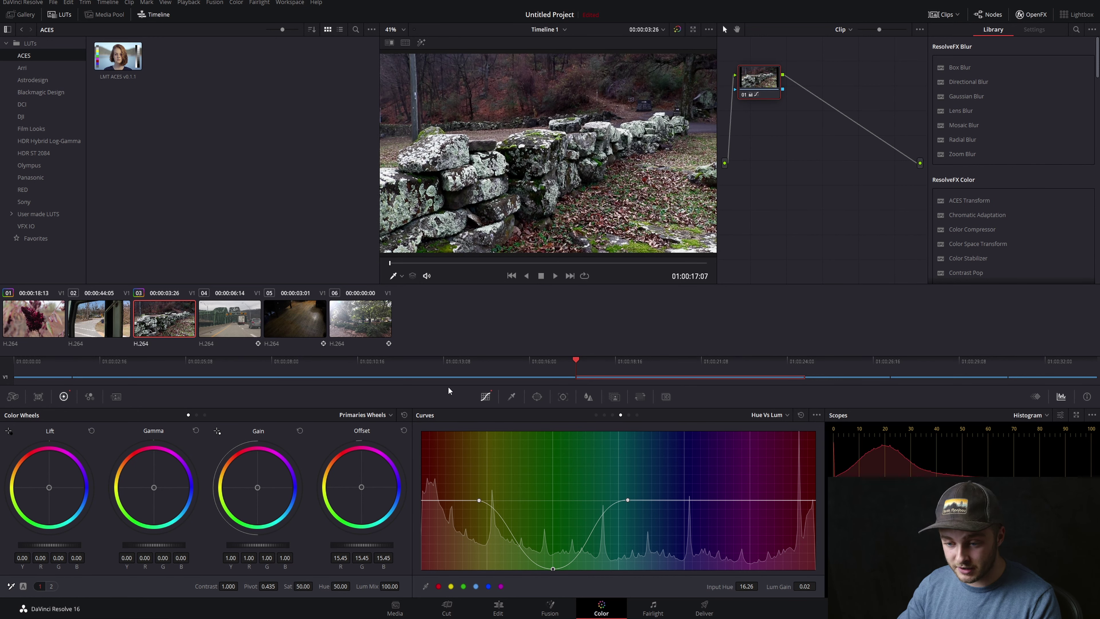
pyautogui.click(404, 430)
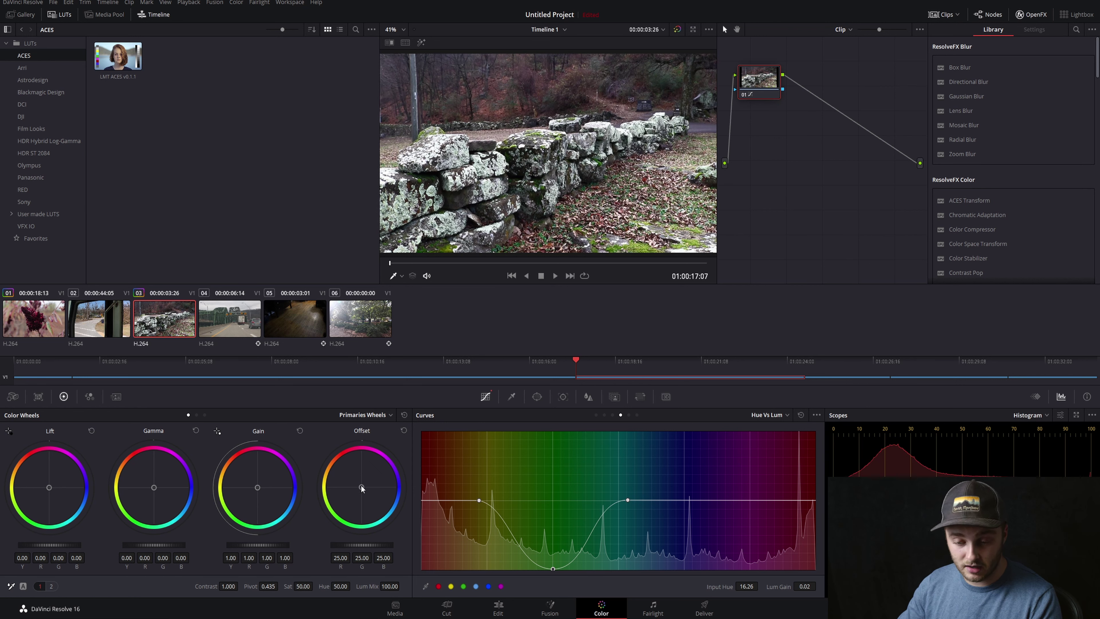
pyautogui.moveTo(362, 488); pyautogui.dragTo(397, 468)
pyautogui.doubleClick(353, 493)
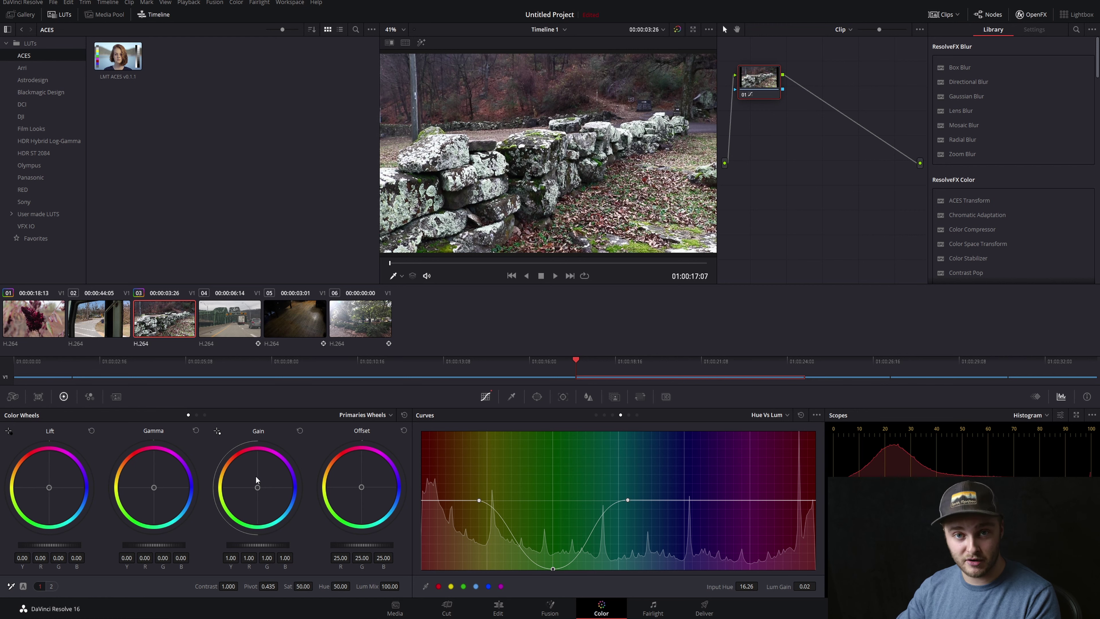
# Step: Shift the wheels' red/green/blue balance to about 0.97/1.01/1.00 for Gain, 0.01/-0.00/0.02 for Gamma and -0.01/0.00/-0.01 for Lift
pyautogui.moveTo(248, 494); pyautogui.dragTo(257, 488)
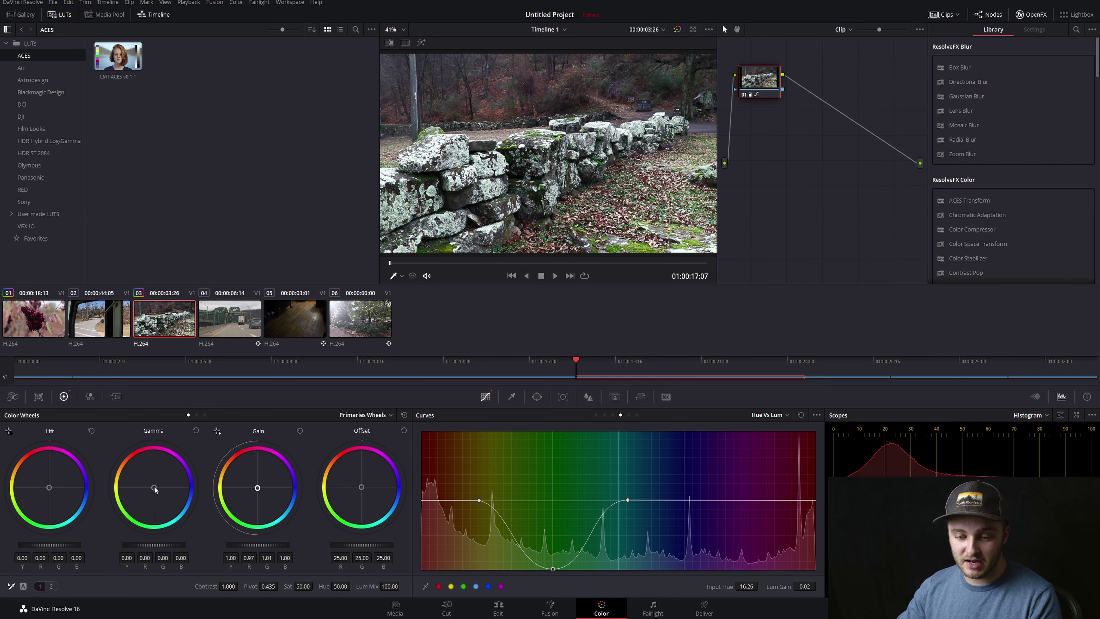
pyautogui.moveTo(154, 488); pyautogui.dragTo(157, 485)
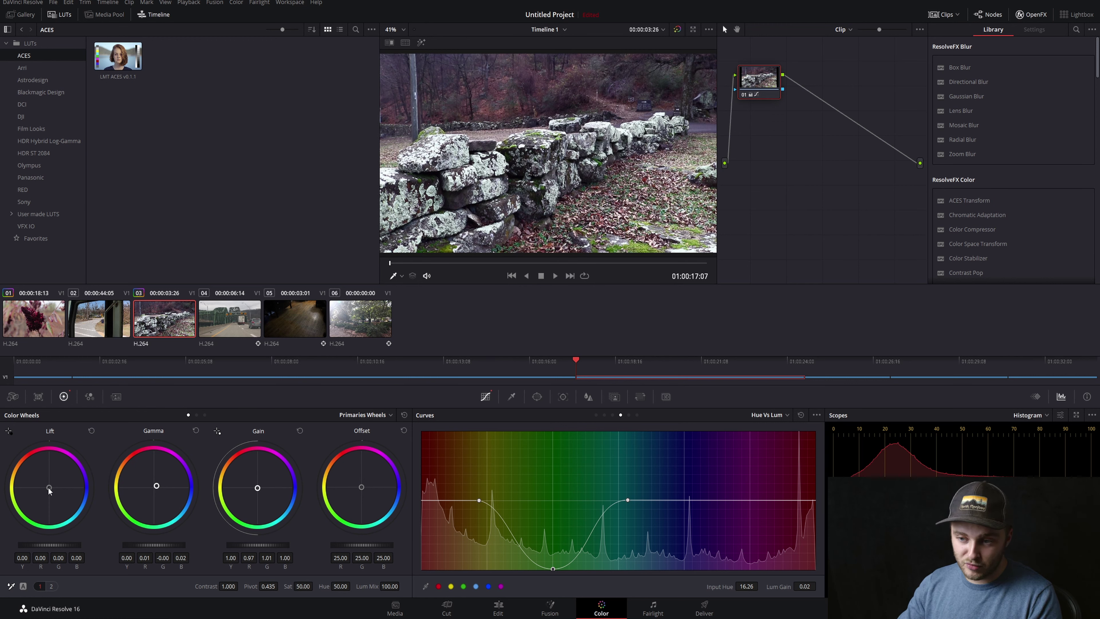
pyautogui.moveTo(49, 489); pyautogui.dragTo(49, 489)
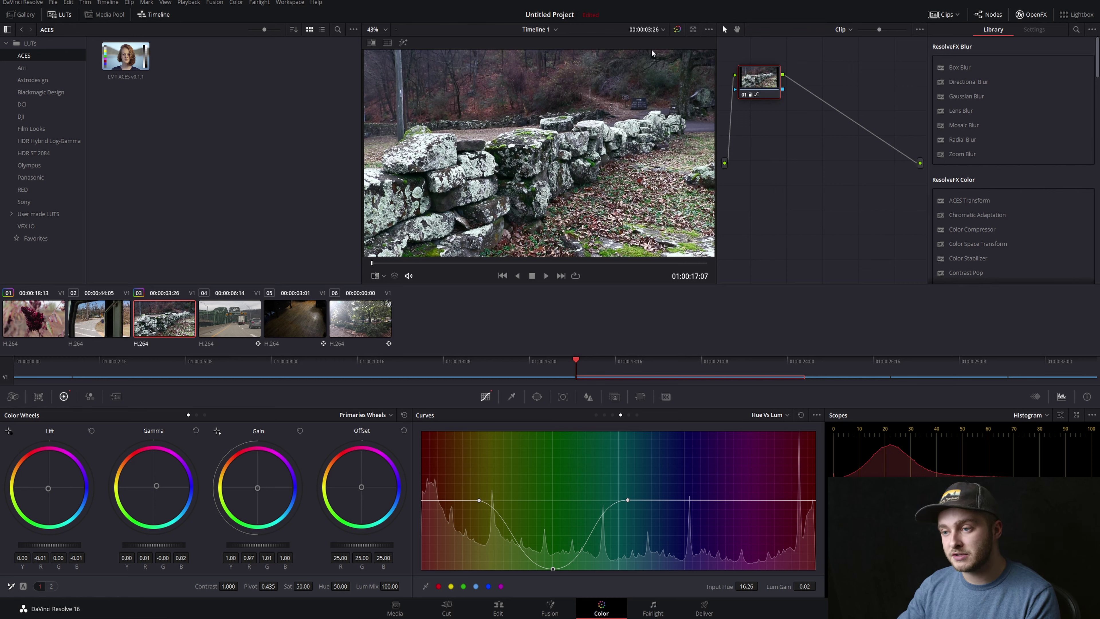
# Step: Compare the stone wall clip before and after grading by repeatedly bypassing and re-enabling the color grades
pyautogui.click(677, 29)
pyautogui.click(677, 30)
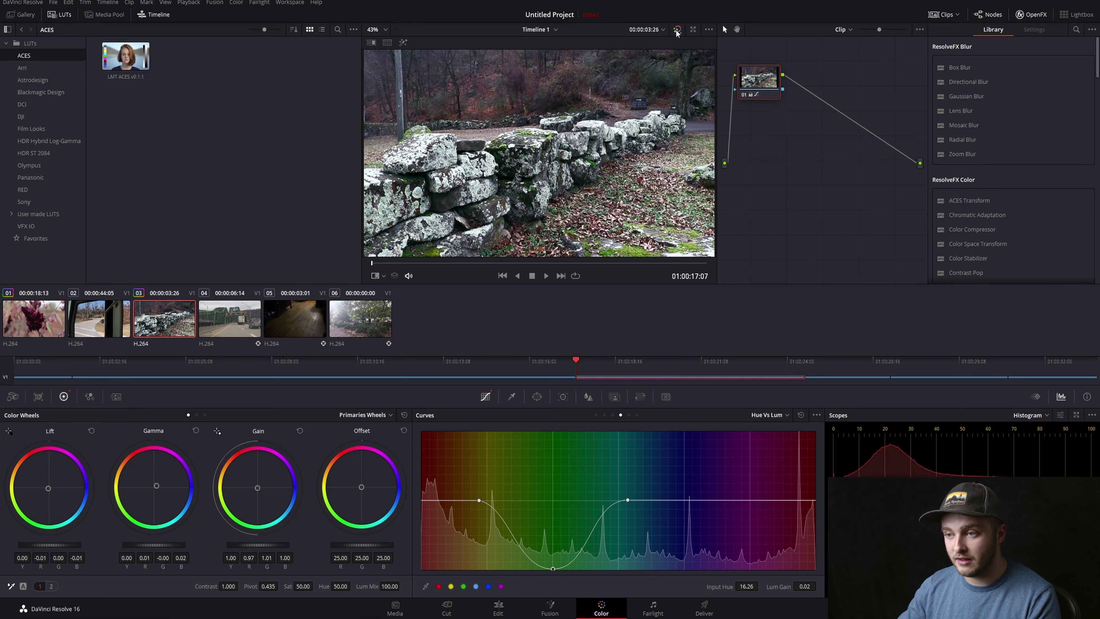
pyautogui.click(678, 29)
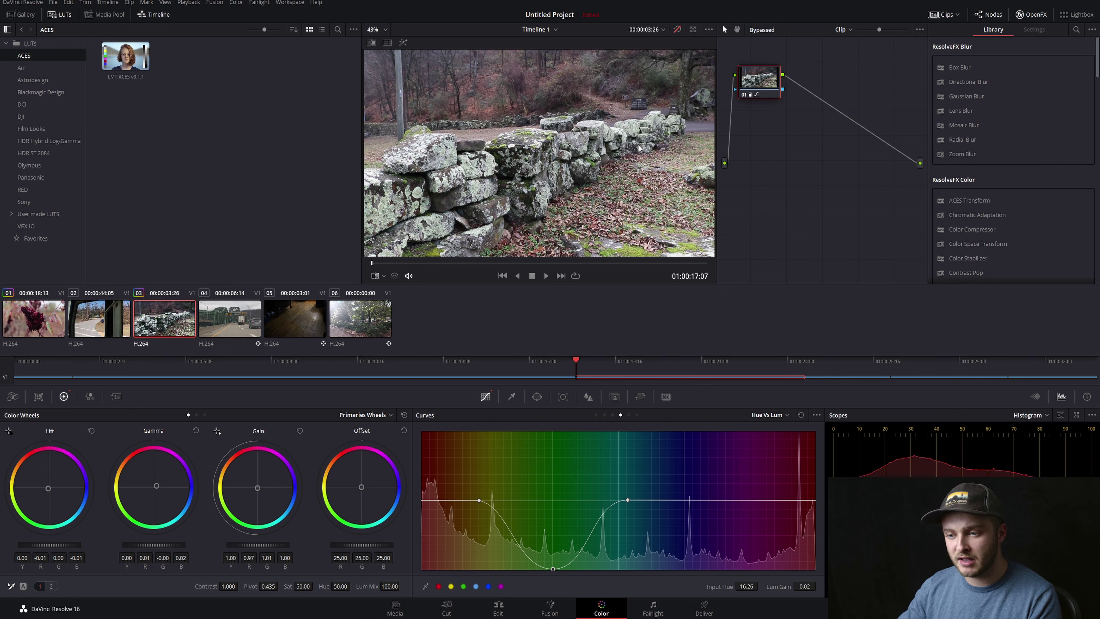
pyautogui.click(678, 29)
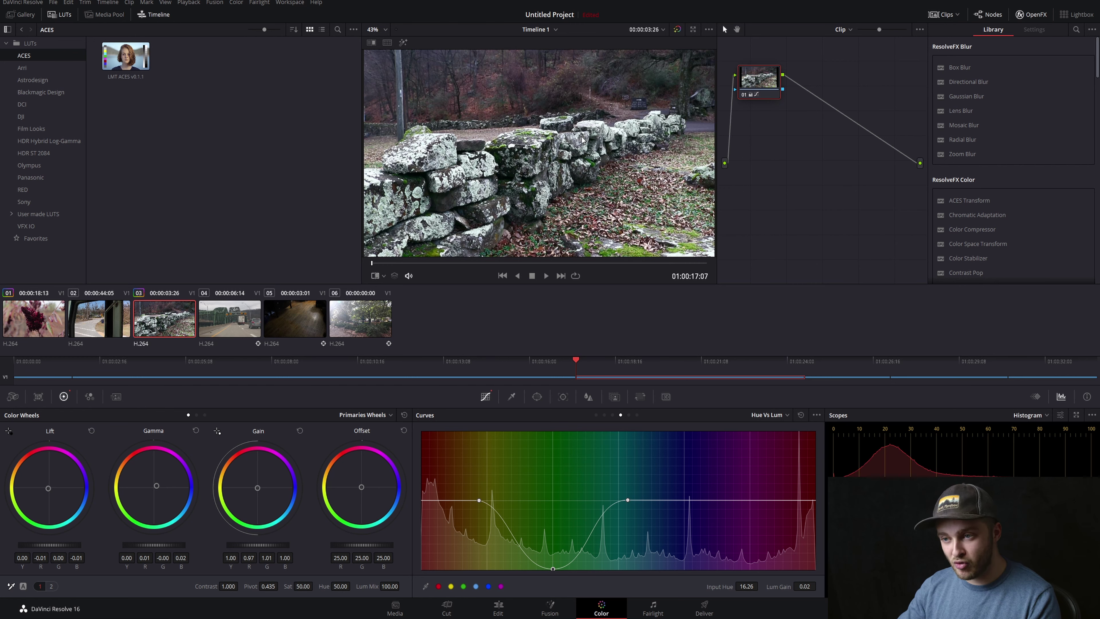
pyautogui.click(678, 30)
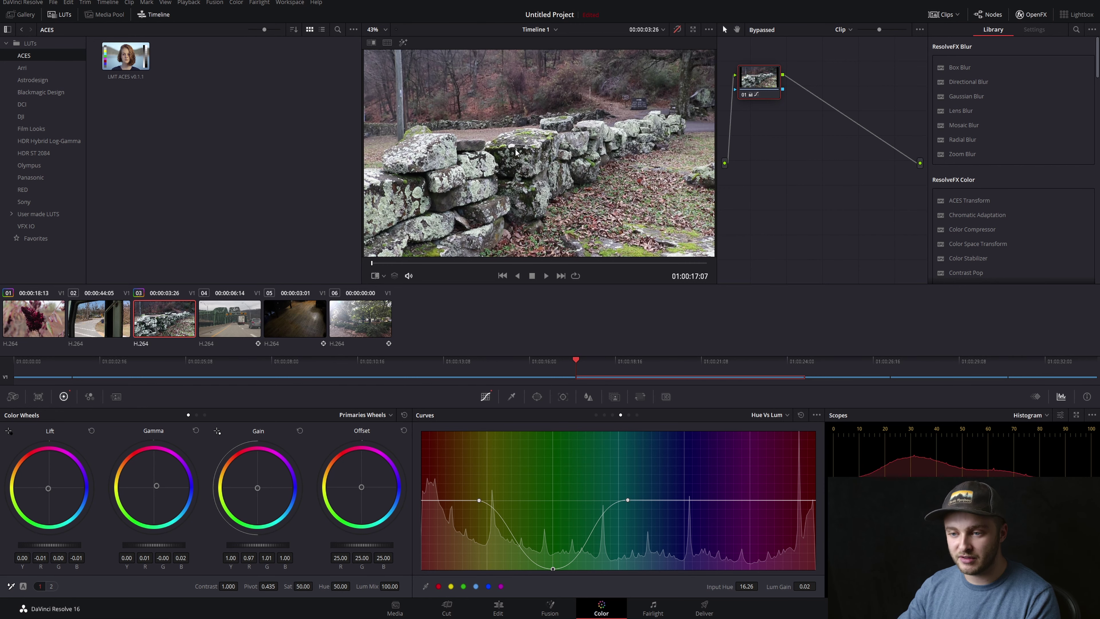
pyautogui.click(679, 29)
pyautogui.click(679, 29)
pyautogui.click(679, 29)
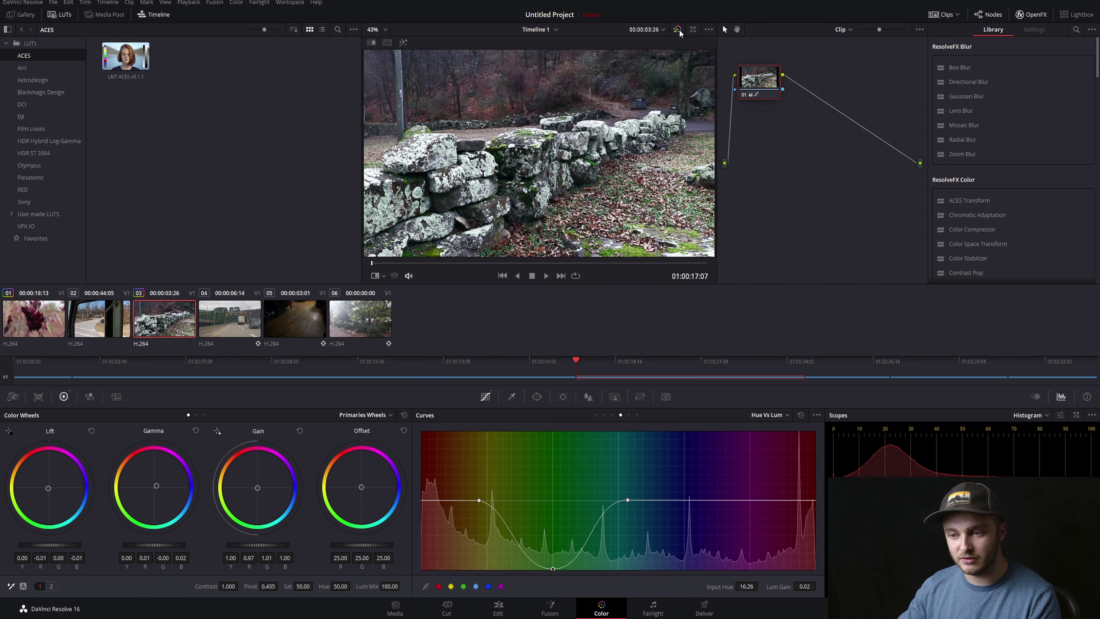
pyautogui.click(680, 29)
pyautogui.click(679, 29)
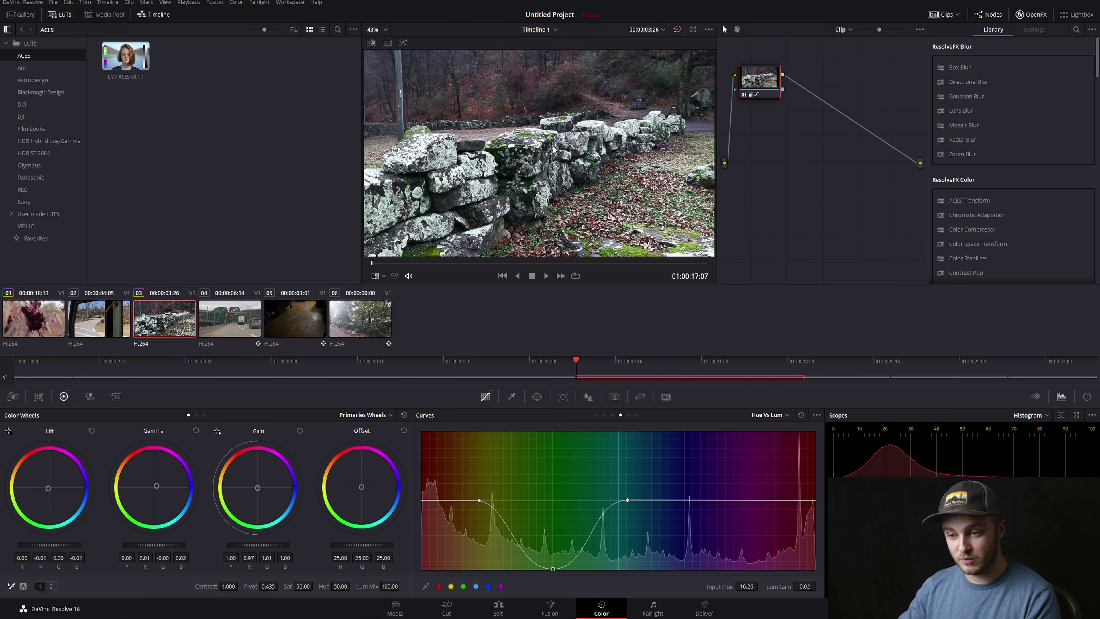
# Step: Check the stone wall grade against the original once more by switching the grade bypass on and off
pyautogui.click(678, 29)
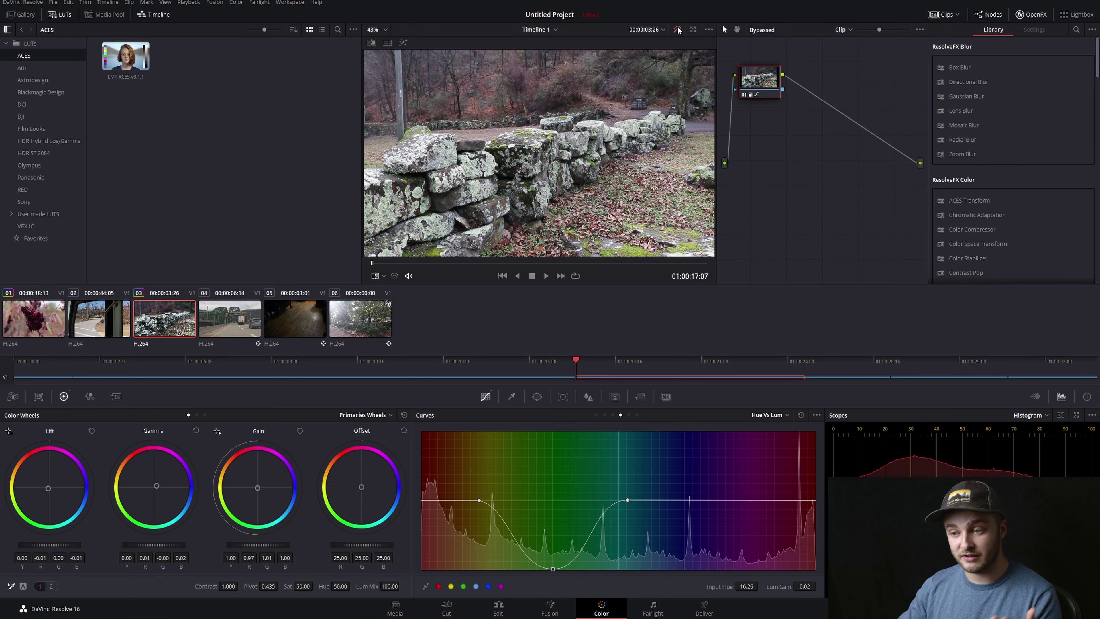
pyautogui.click(679, 29)
pyautogui.click(678, 30)
pyautogui.click(678, 30)
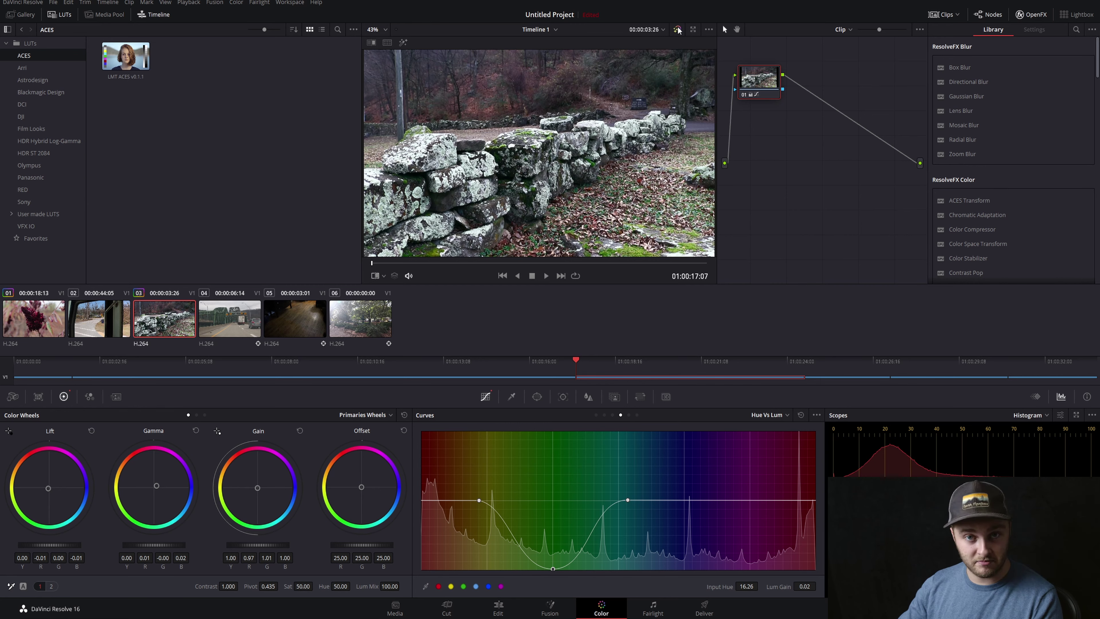
# Step: On clip 02 at about 01:00:03:17, link the custom curve channels and shape an S-curve with raised highlights and lowered shadows
pyautogui.click(92, 319)
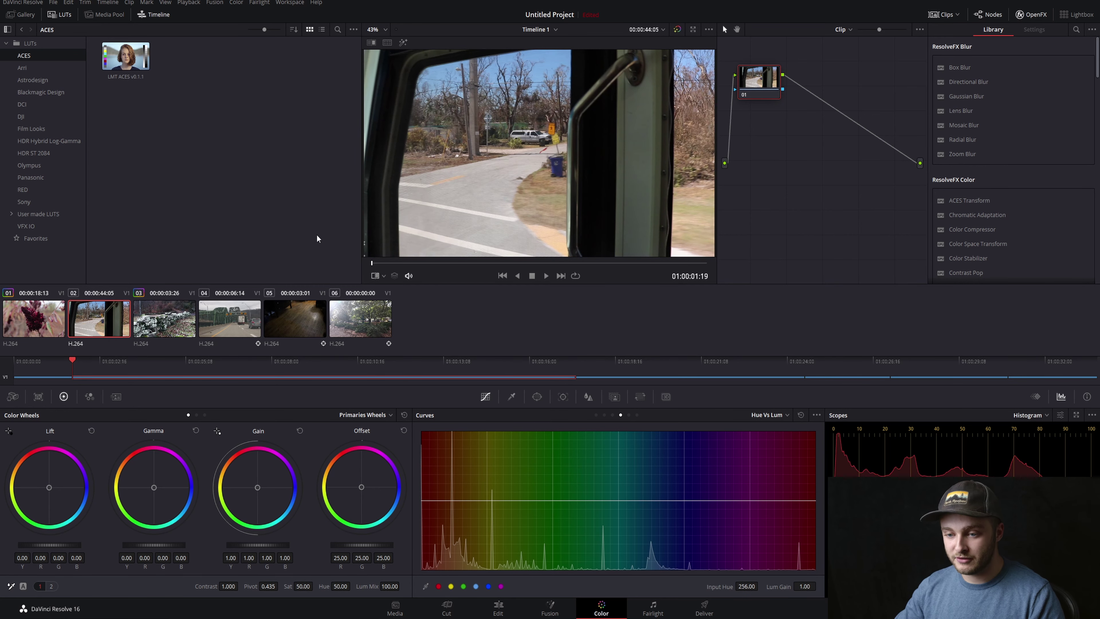
pyautogui.moveTo(394, 263); pyautogui.dragTo(413, 263)
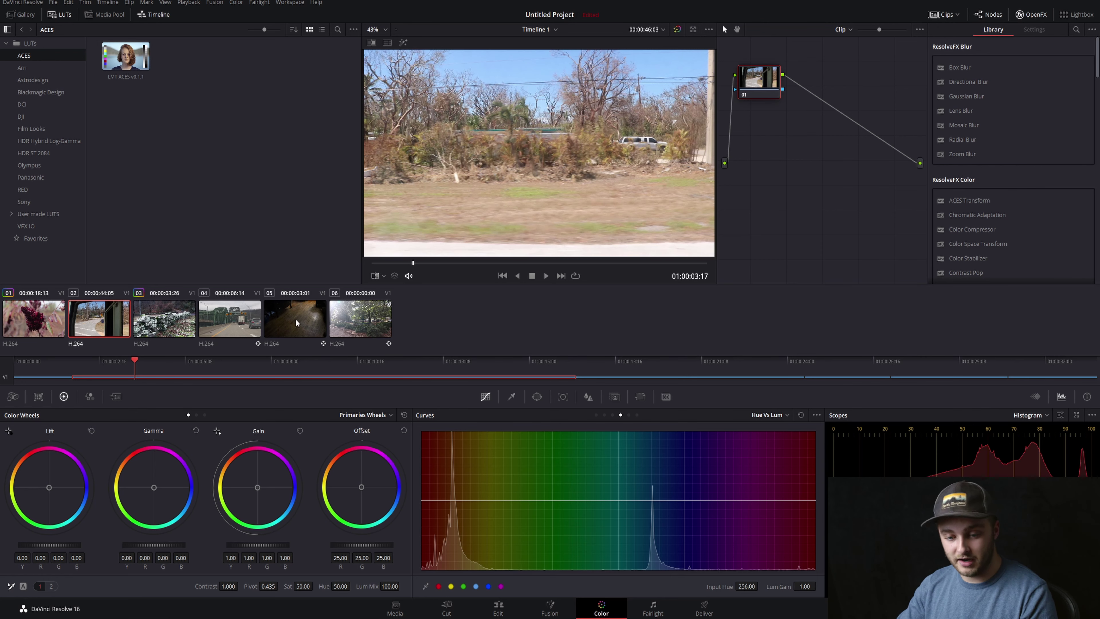
pyautogui.click(596, 415)
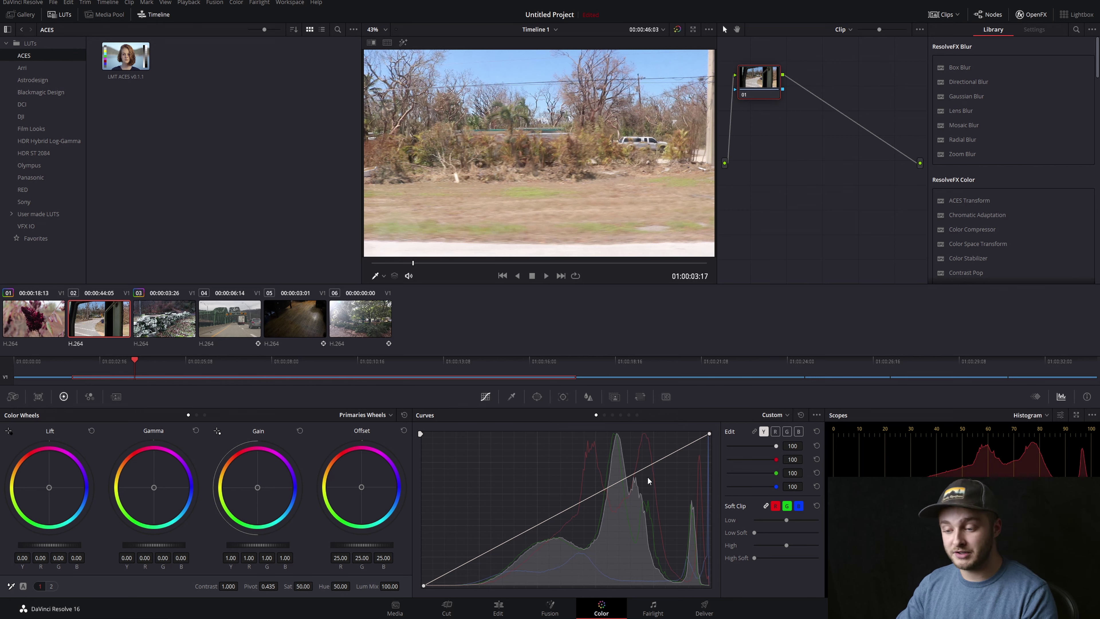
pyautogui.moveTo(656, 462); pyautogui.dragTo(653, 455)
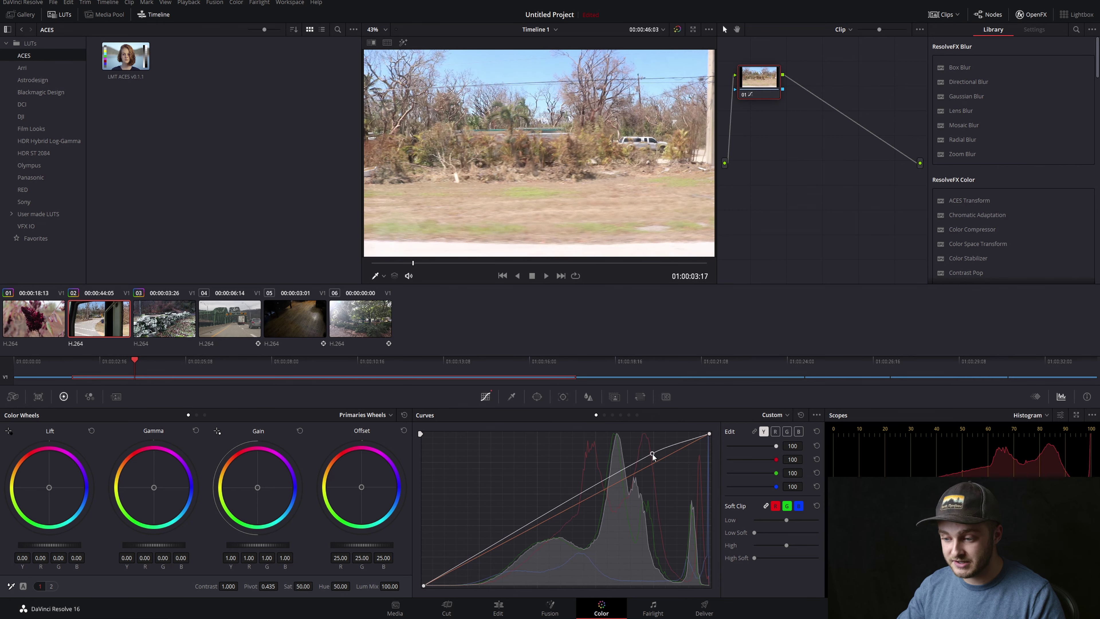
pyautogui.click(755, 432)
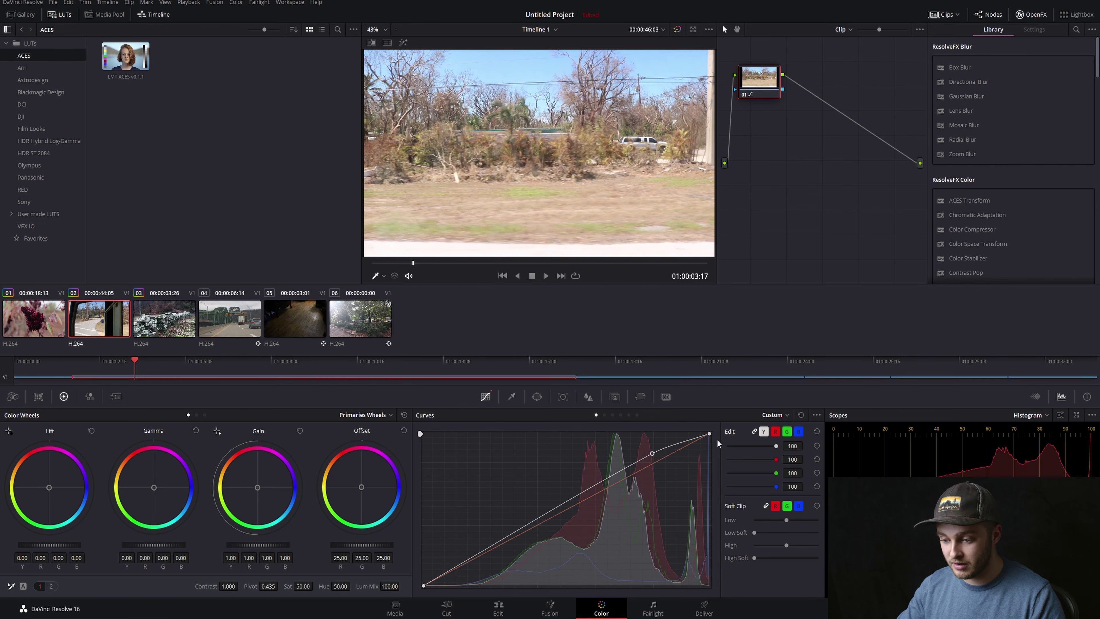
pyautogui.rightClick(653, 453)
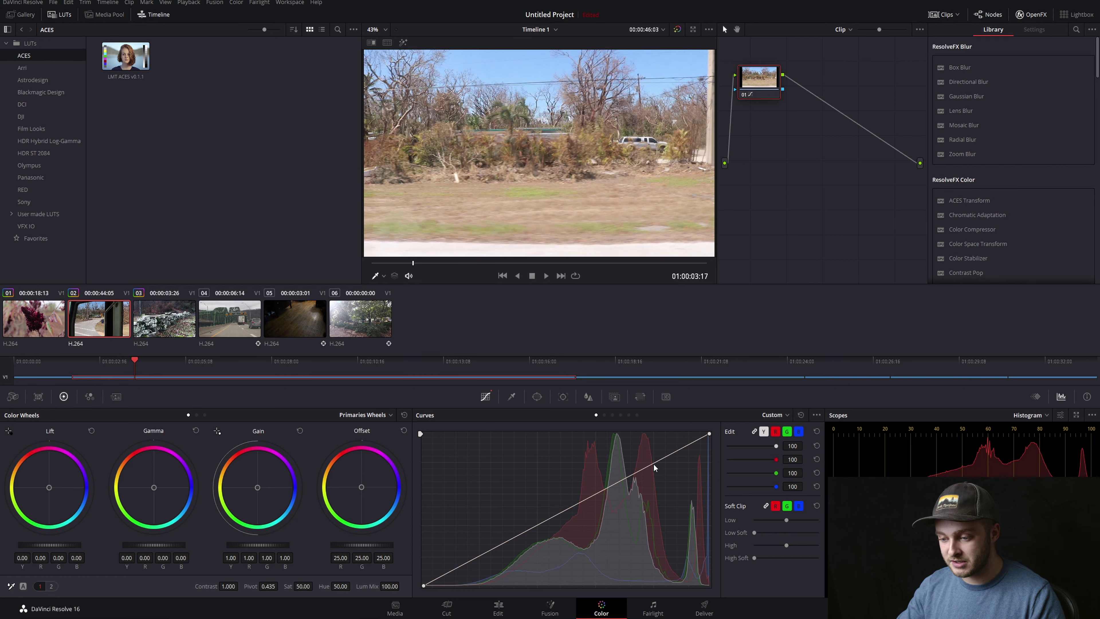
pyautogui.moveTo(654, 464); pyautogui.dragTo(648, 449)
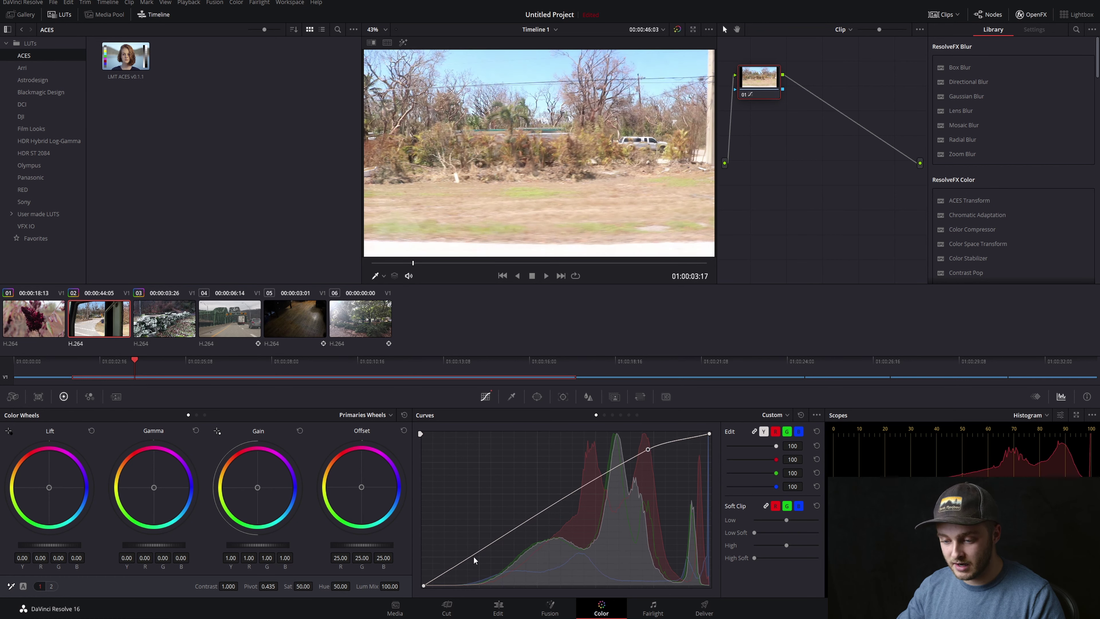
pyautogui.moveTo(477, 552); pyautogui.dragTo(484, 570)
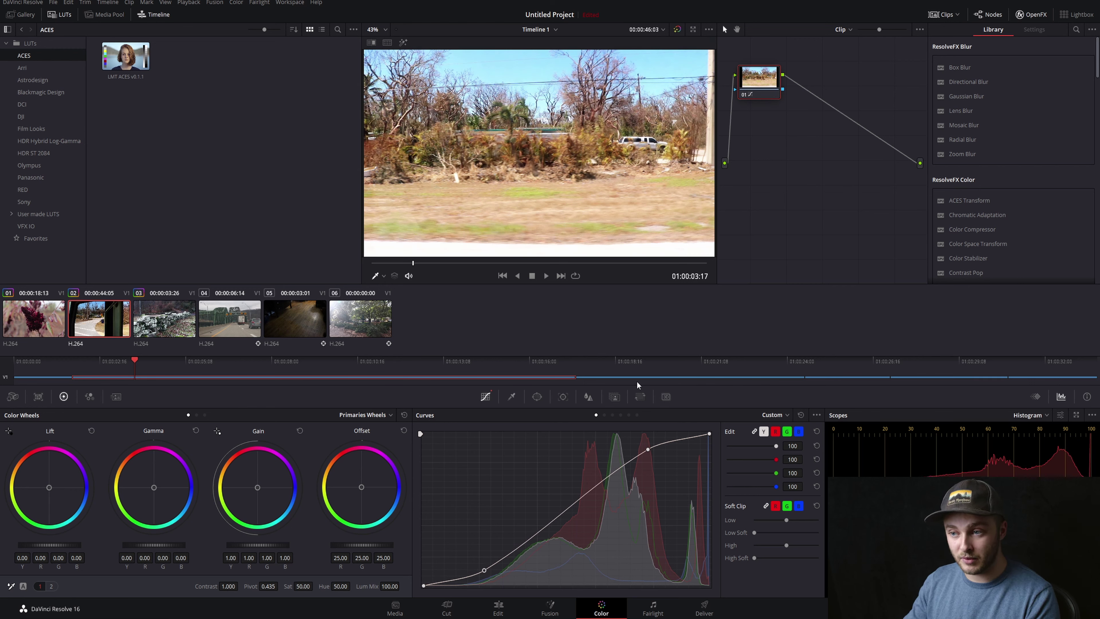
# Step: Compare the roadside clip before and after the S-curve by repeatedly bypassing and re-enabling its grade
pyautogui.click(679, 29)
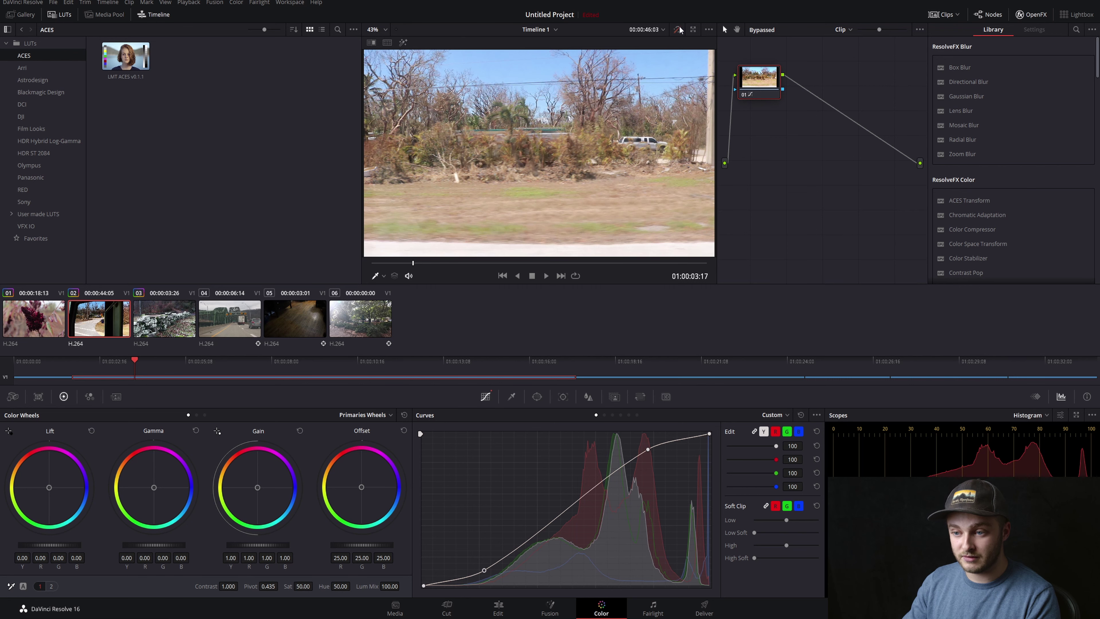
pyautogui.click(679, 29)
pyautogui.click(680, 29)
pyautogui.click(679, 29)
pyautogui.click(678, 30)
pyautogui.click(678, 29)
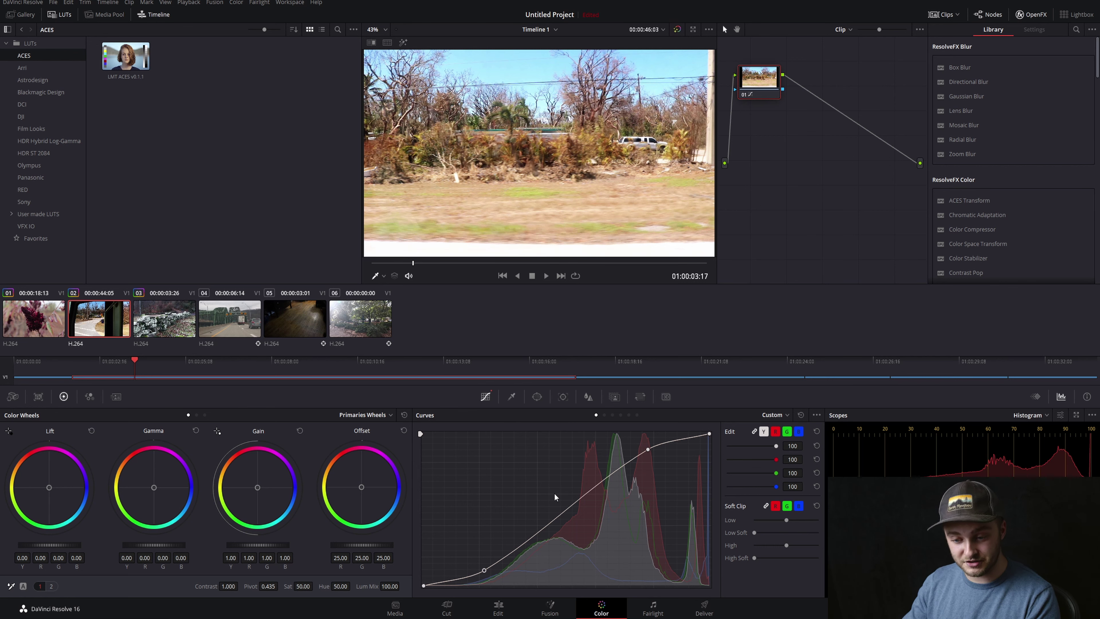
# Step: On the Hue Vs Sat curve, anchor both sides of the sky blue and raise its saturation to about 1.45 at hue 105.58
pyautogui.click(613, 415)
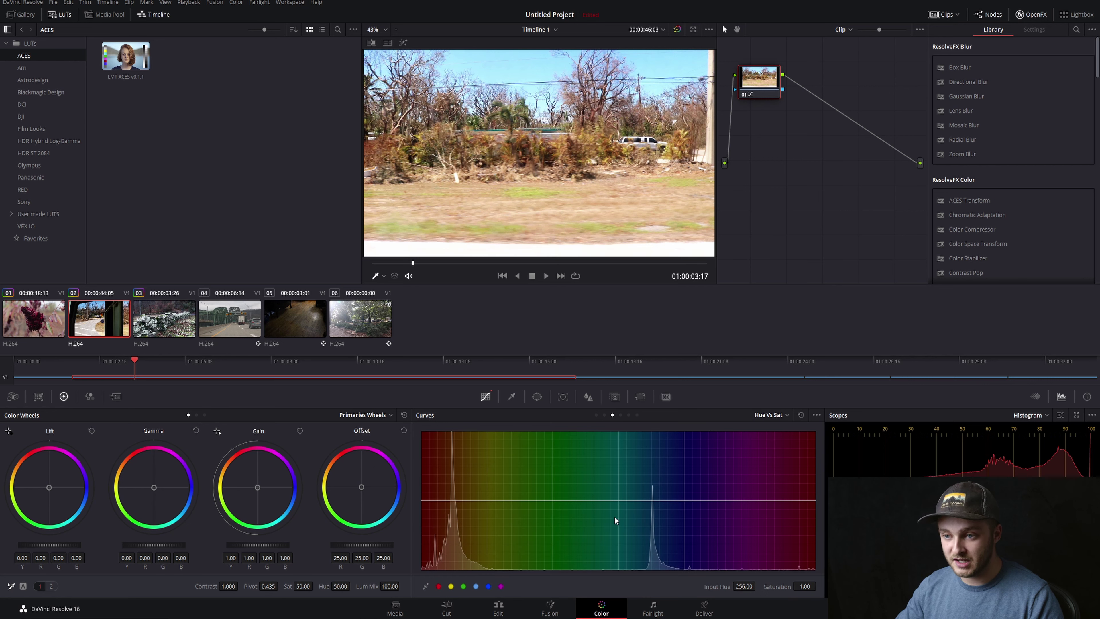
pyautogui.click(597, 499)
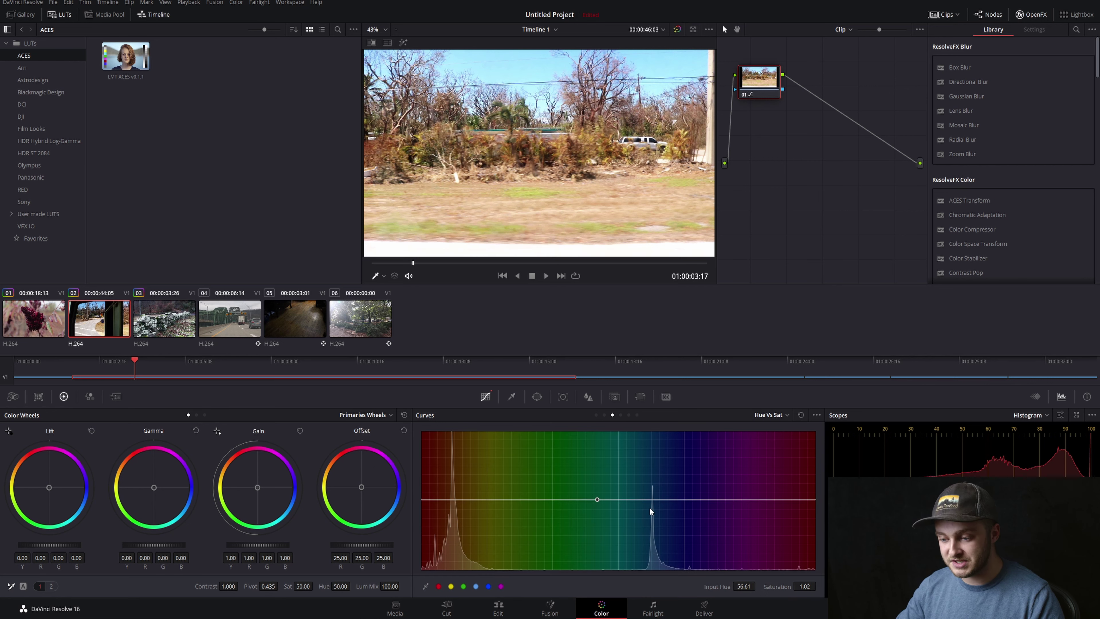
pyautogui.click(725, 500)
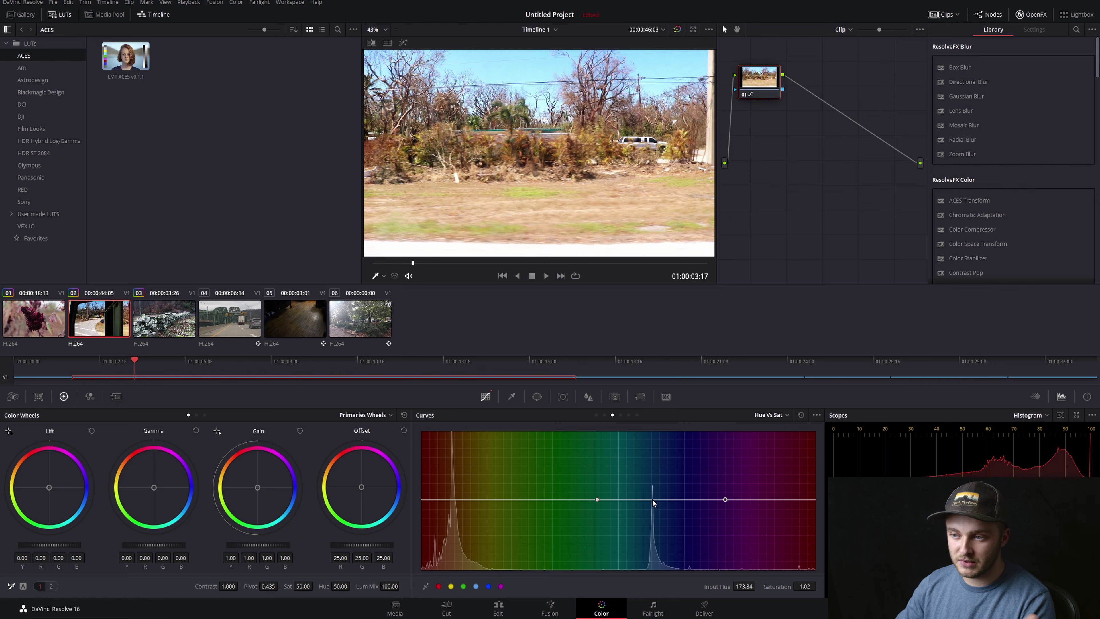
pyautogui.moveTo(653, 499); pyautogui.dragTo(651, 469)
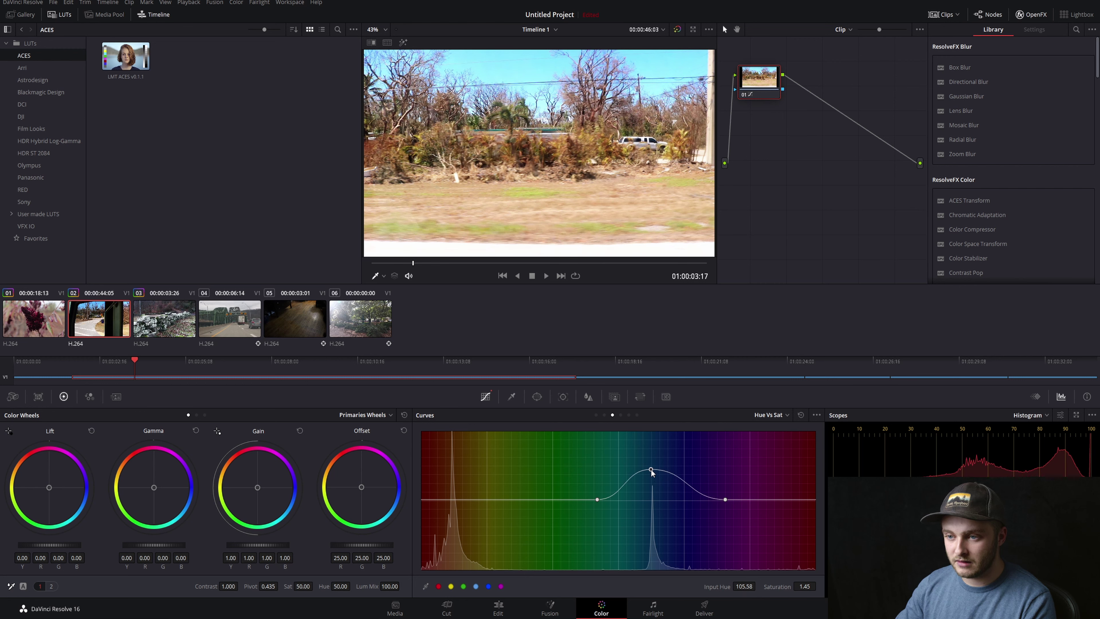
# Step: On the Hue Vs Lum curve, anchor both sides of the blues and lower their Lum Gain to about 0.74 at hue 140.05
pyautogui.click(620, 416)
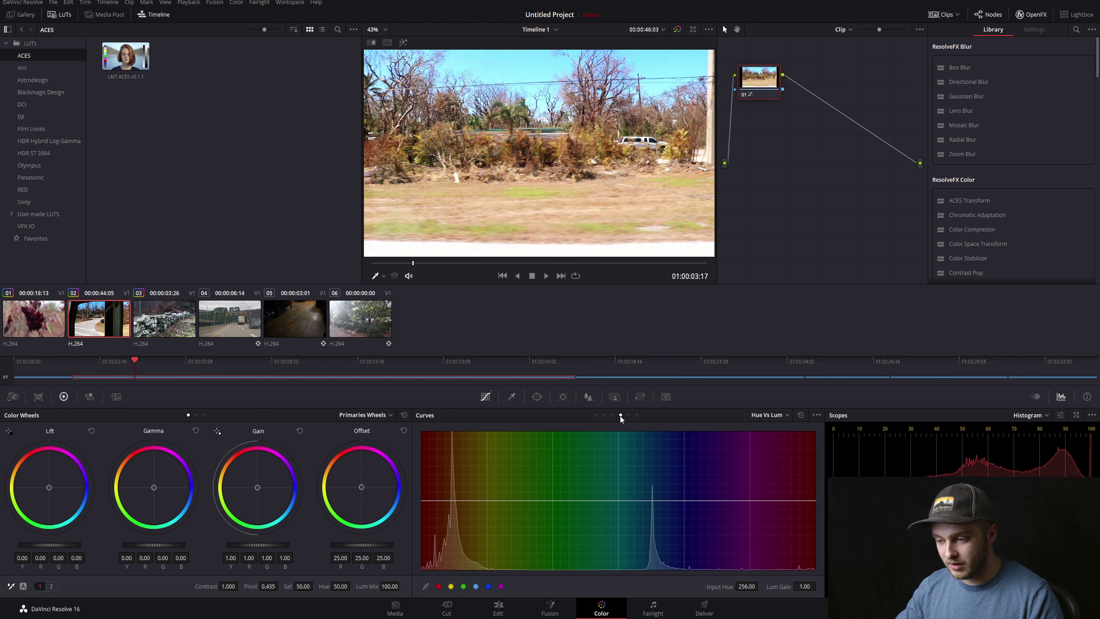
pyautogui.click(610, 500)
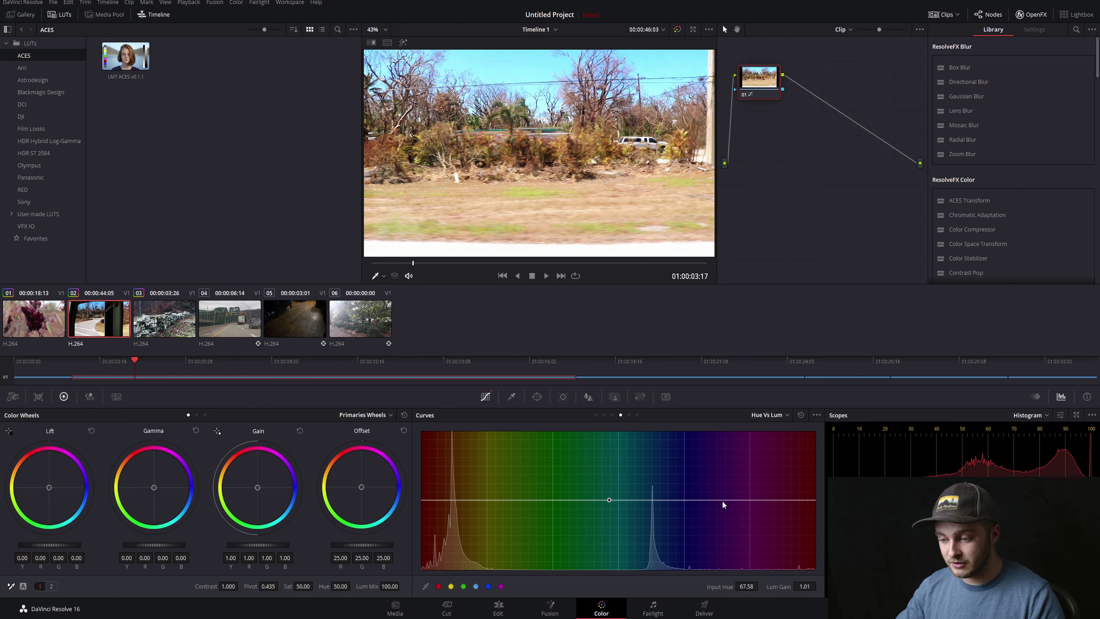
pyautogui.click(737, 499)
pyautogui.moveTo(674, 499); pyautogui.dragTo(678, 539)
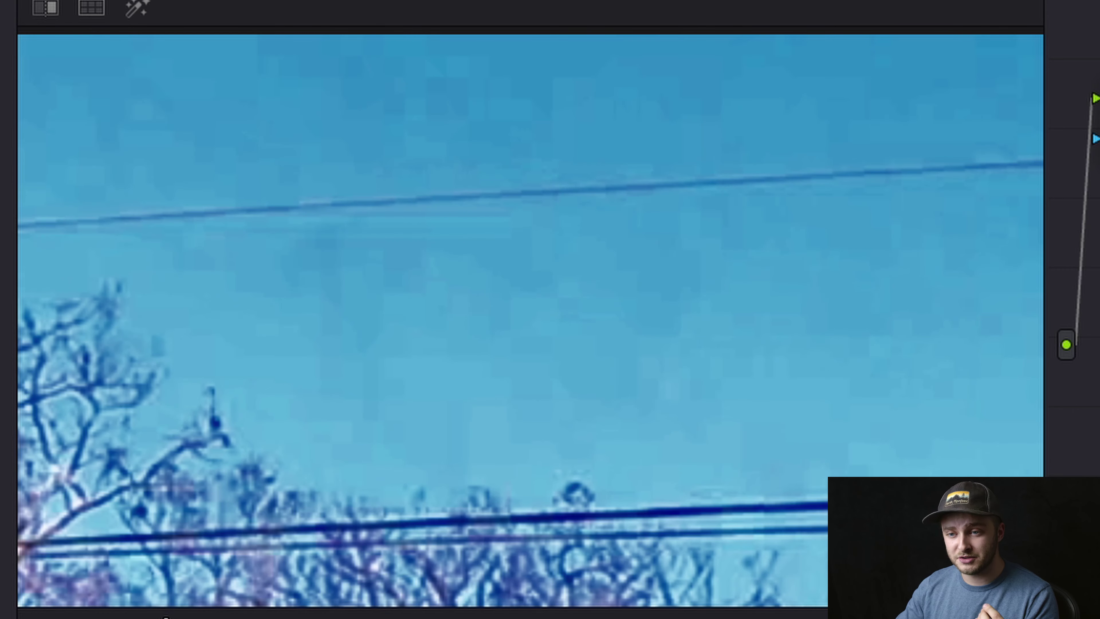
pyautogui.click(78, 17)
pyautogui.click(78, 17)
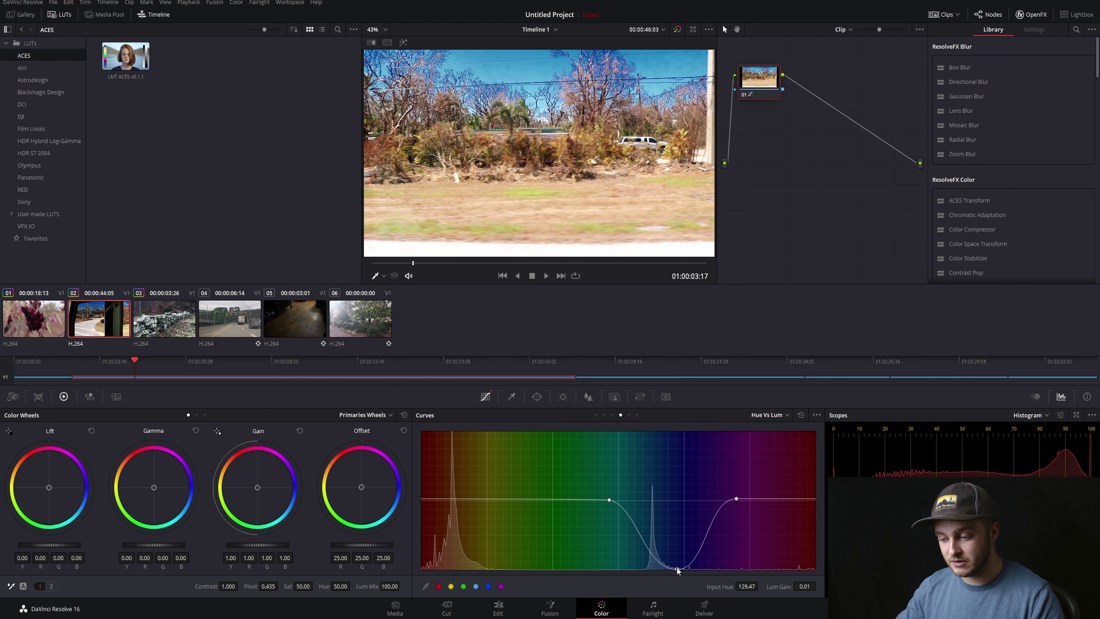
pyautogui.moveTo(678, 568); pyautogui.dragTo(689, 522)
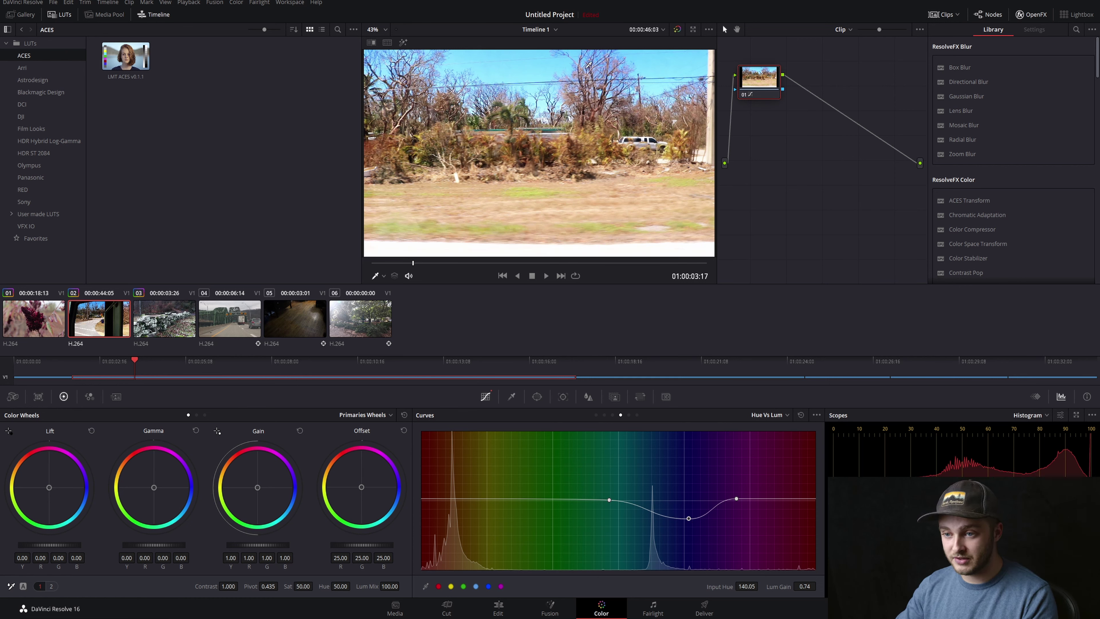
# Step: Try rotating the reds and oranges on the Hue Vs Hue curve, to about -126.41 and in the opposite direction, removing the rotated points
pyautogui.scroll(2, 770, 413)
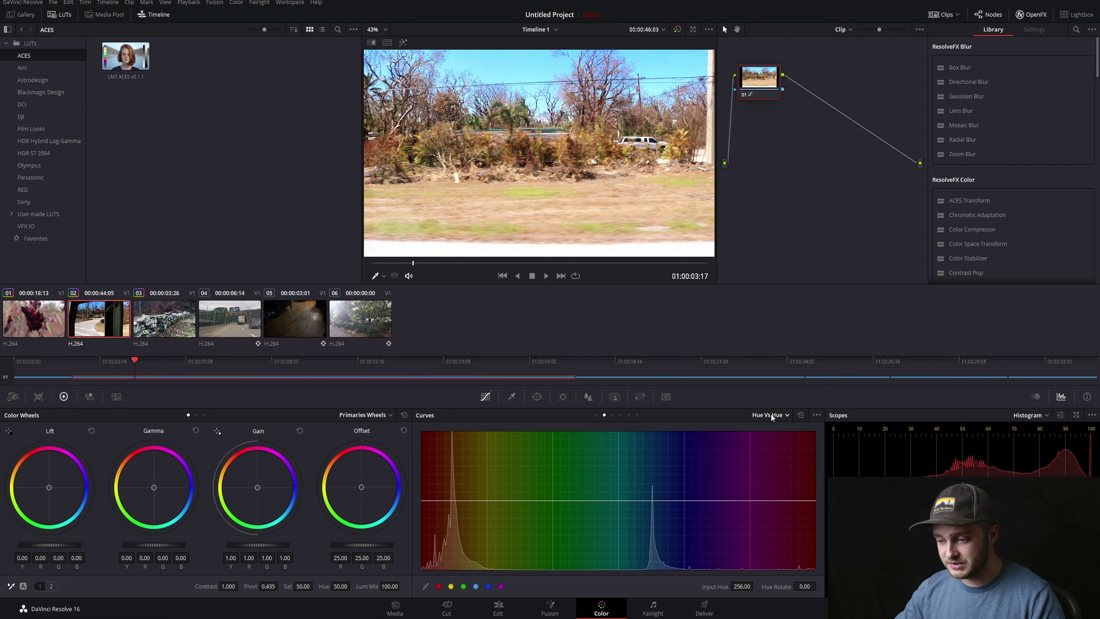
pyautogui.click(501, 499)
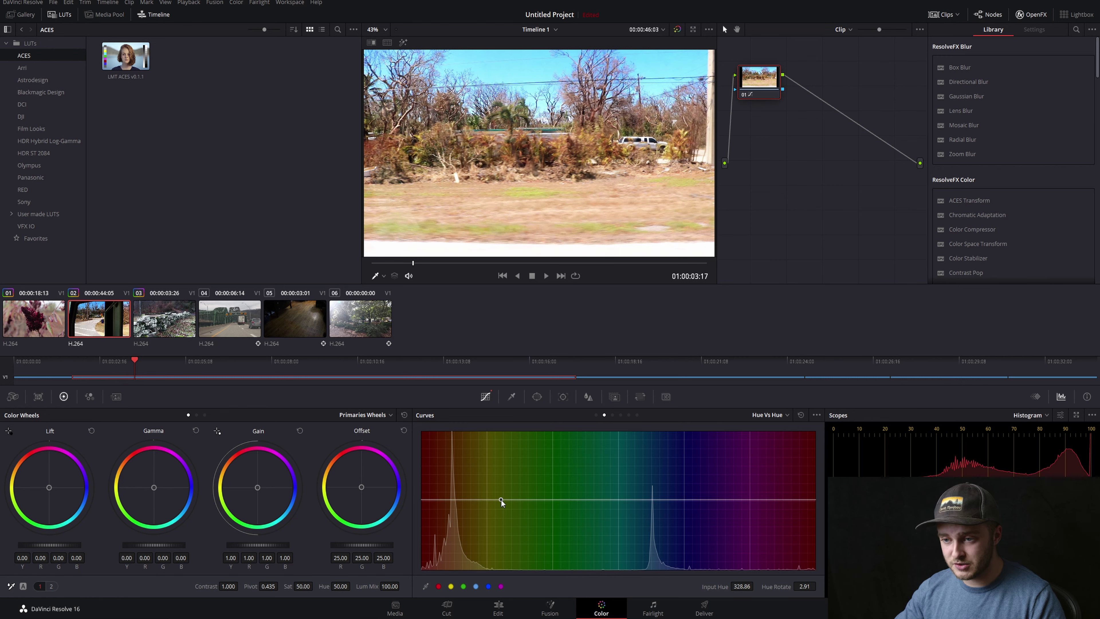
pyautogui.click(750, 499)
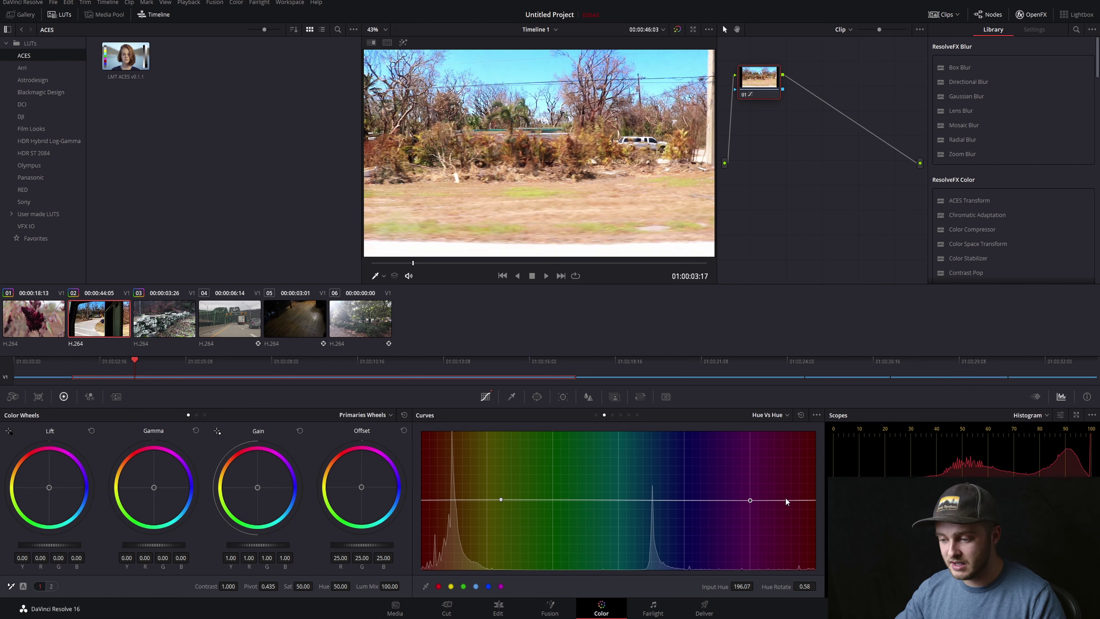
pyautogui.moveTo(813, 499); pyautogui.dragTo(804, 550)
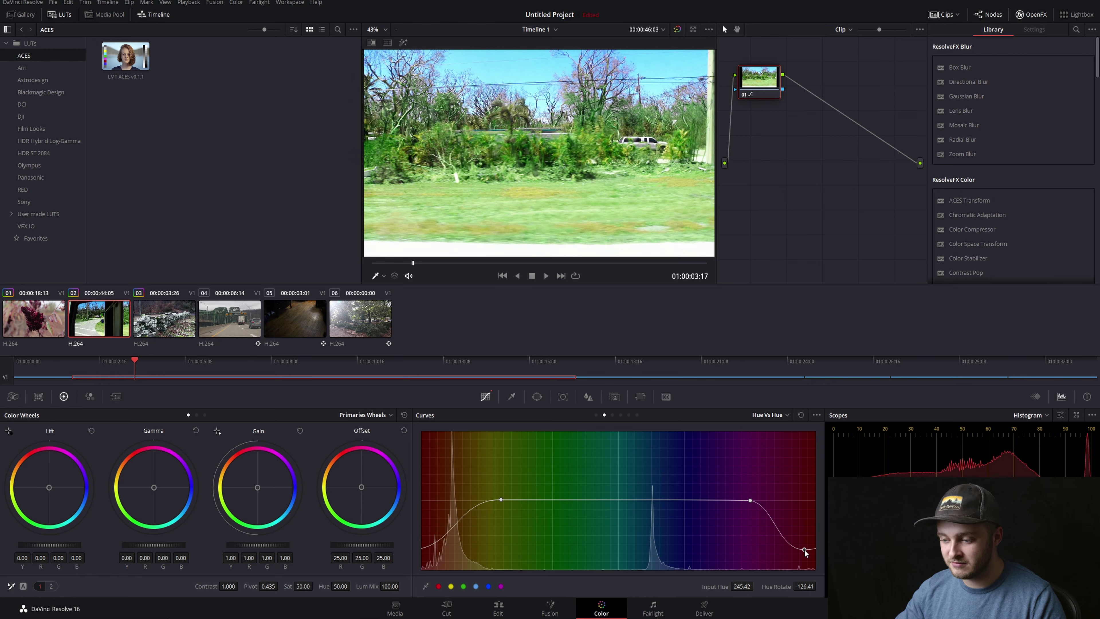
pyautogui.moveTo(805, 549); pyautogui.dragTo(790, 500)
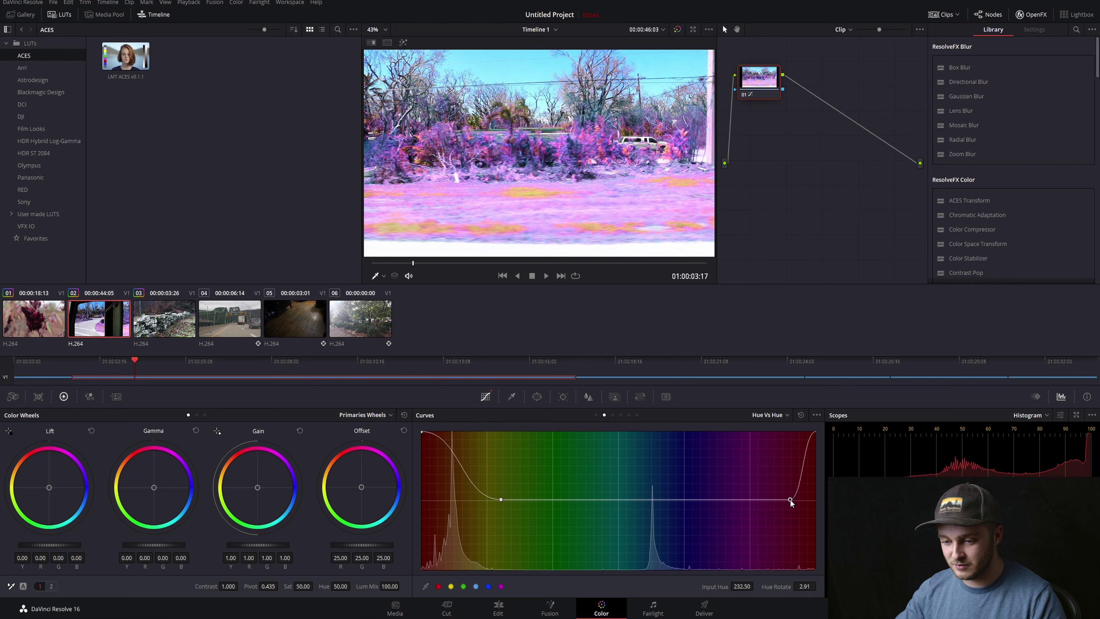
pyautogui.rightClick(422, 433)
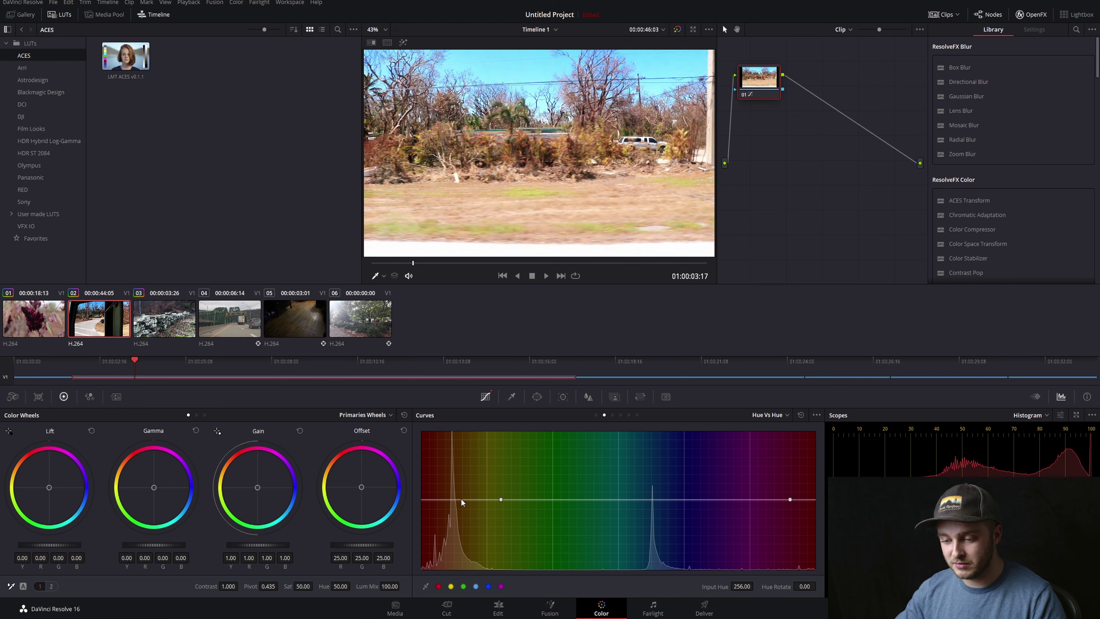
pyautogui.moveTo(425, 499); pyautogui.dragTo(479, 500)
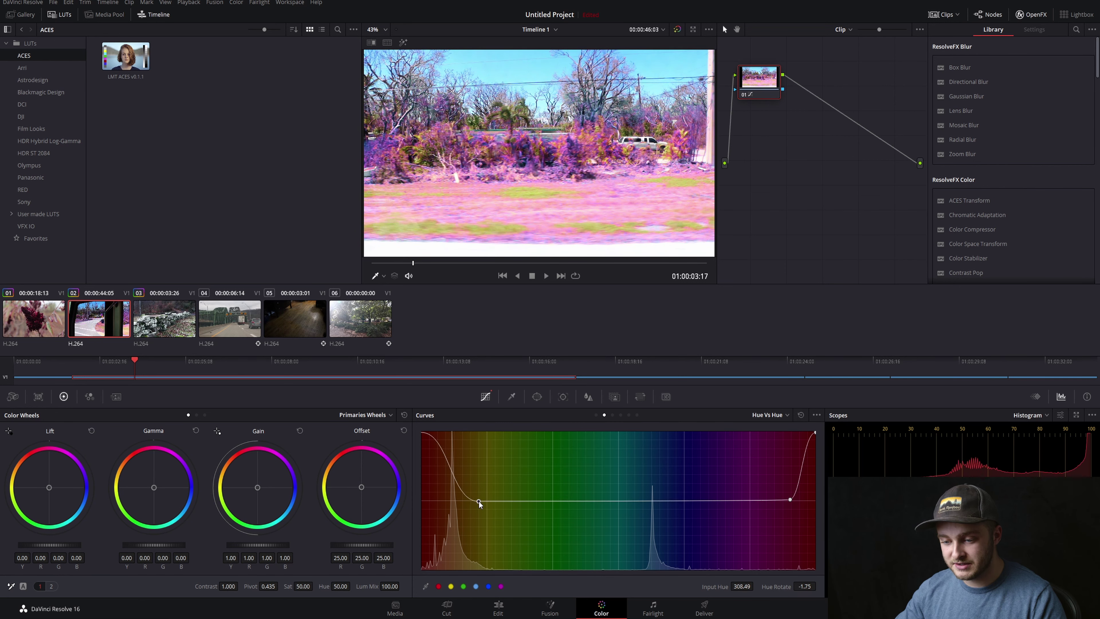
pyautogui.moveTo(816, 432); pyautogui.dragTo(793, 503)
pyautogui.rightClick(791, 501)
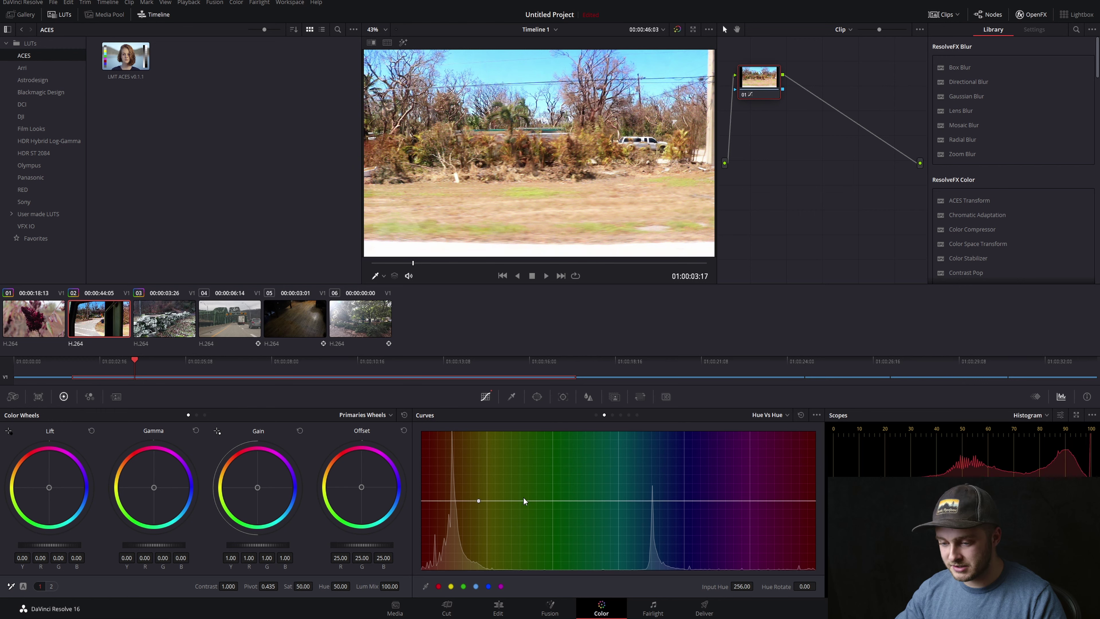
# Step: Return to the custom curve and play the graded roadside clip from near its beginning to review the look
pyautogui.click(595, 415)
pyautogui.click(391, 263)
pyautogui.moveTo(387, 265); pyautogui.dragTo(355, 271)
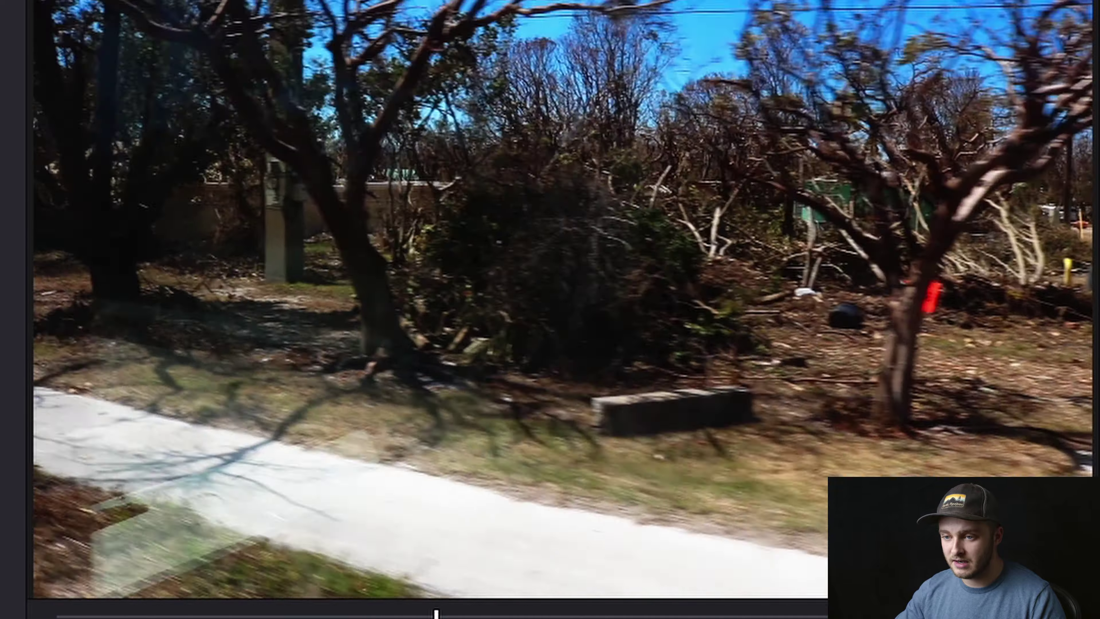
pyautogui.press('space')
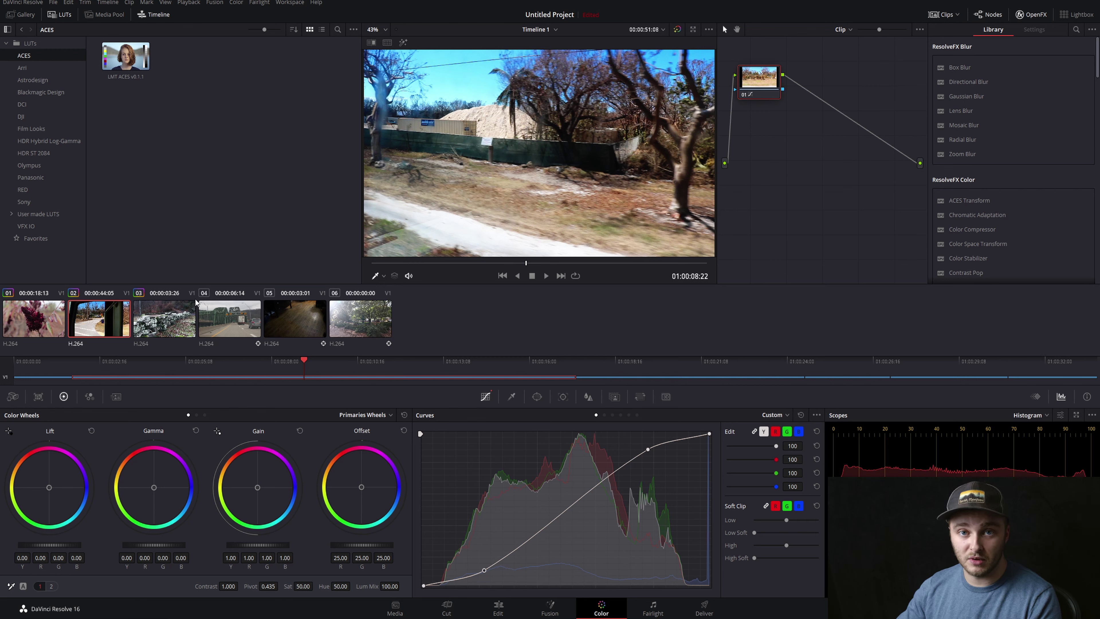
# Step: On the first frame of the bridge clip (04), pull the lower part of the custom curve down to darken the shadows
pyautogui.click(229, 329)
pyautogui.moveTo(378, 265); pyautogui.dragTo(349, 278)
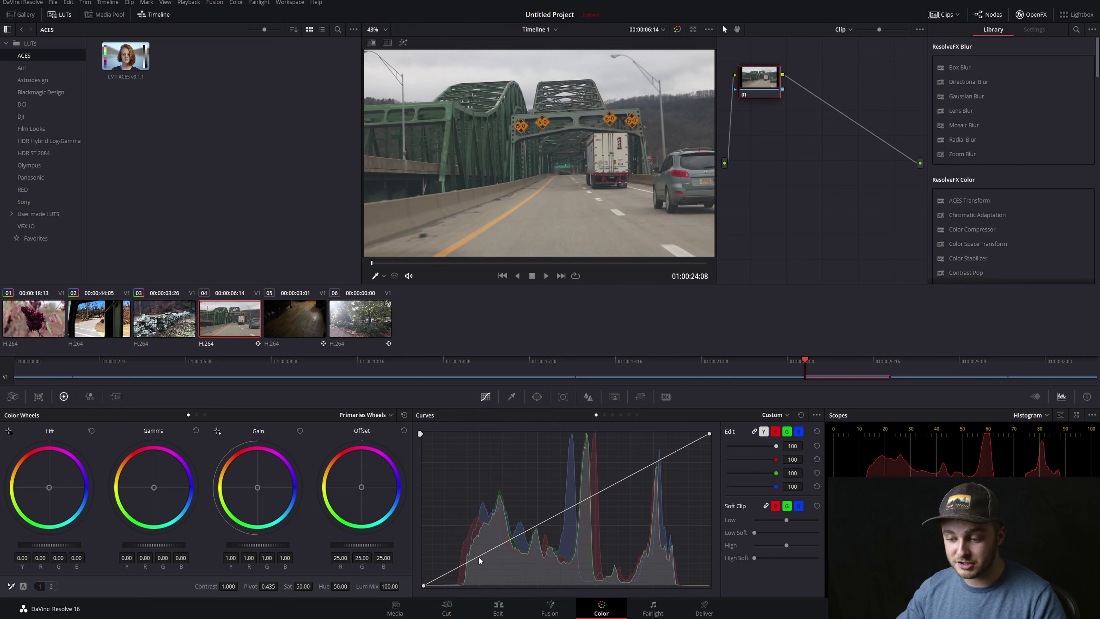
pyautogui.moveTo(478, 557); pyautogui.dragTo(482, 568)
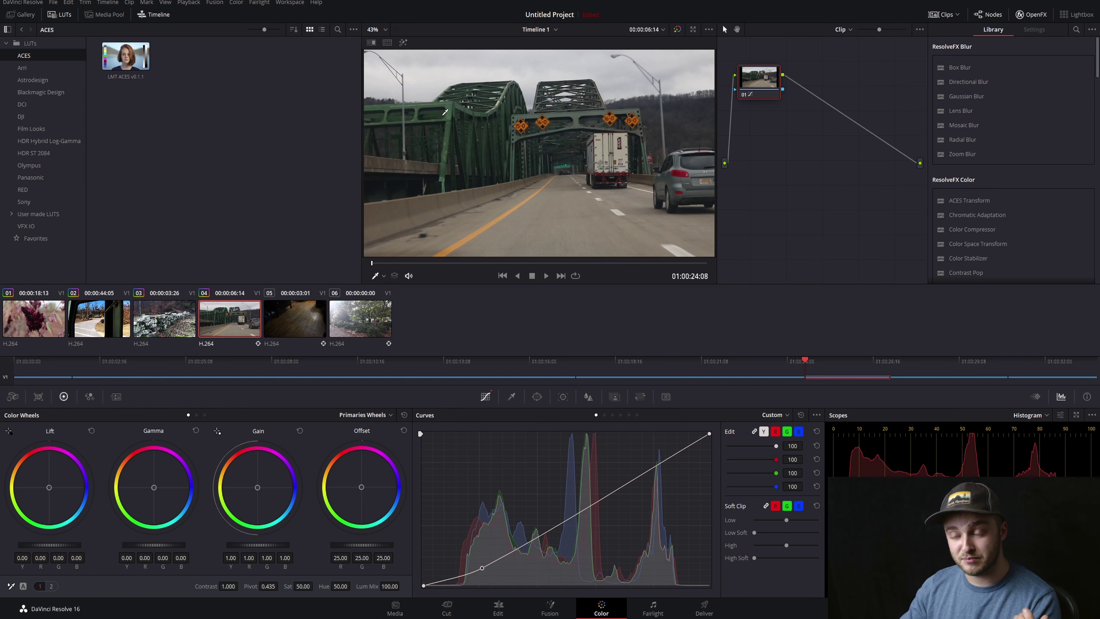
# Step: On the Hue Vs Sat curve, anchor both sides of the greens and lower saturation to about 0.06 at hue 63.27
pyautogui.click(612, 415)
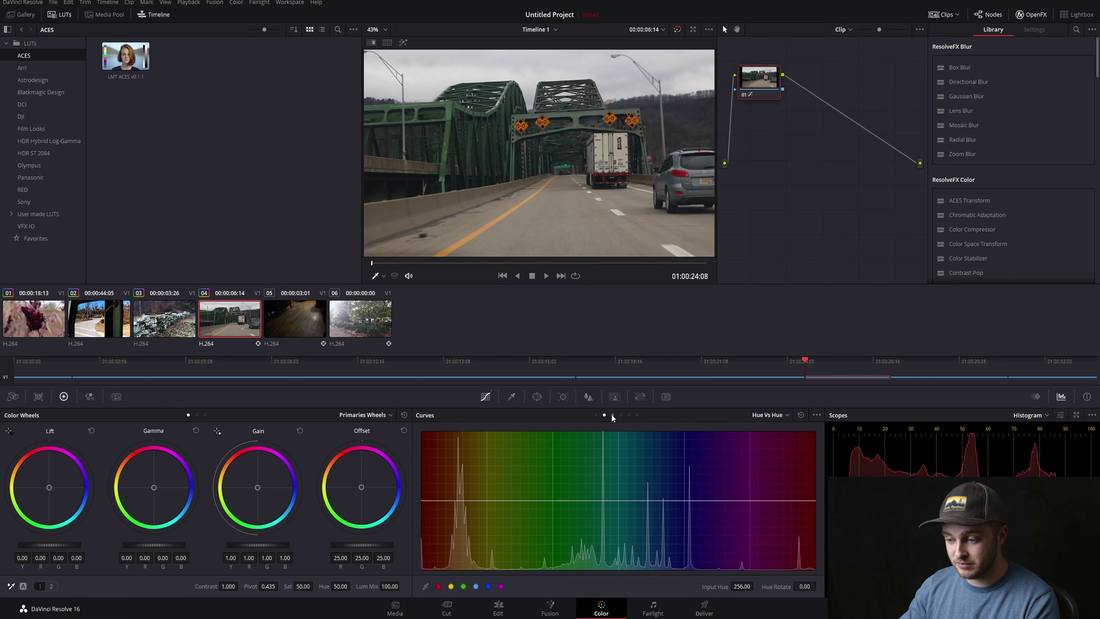
pyautogui.click(487, 500)
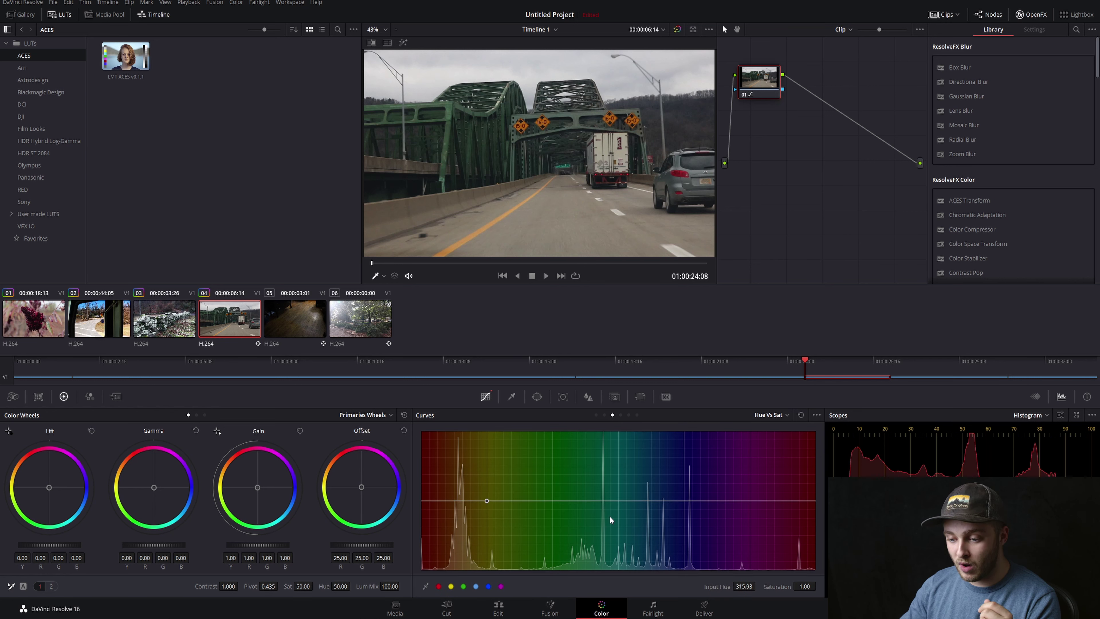
pyautogui.click(629, 501)
pyautogui.click(508, 501)
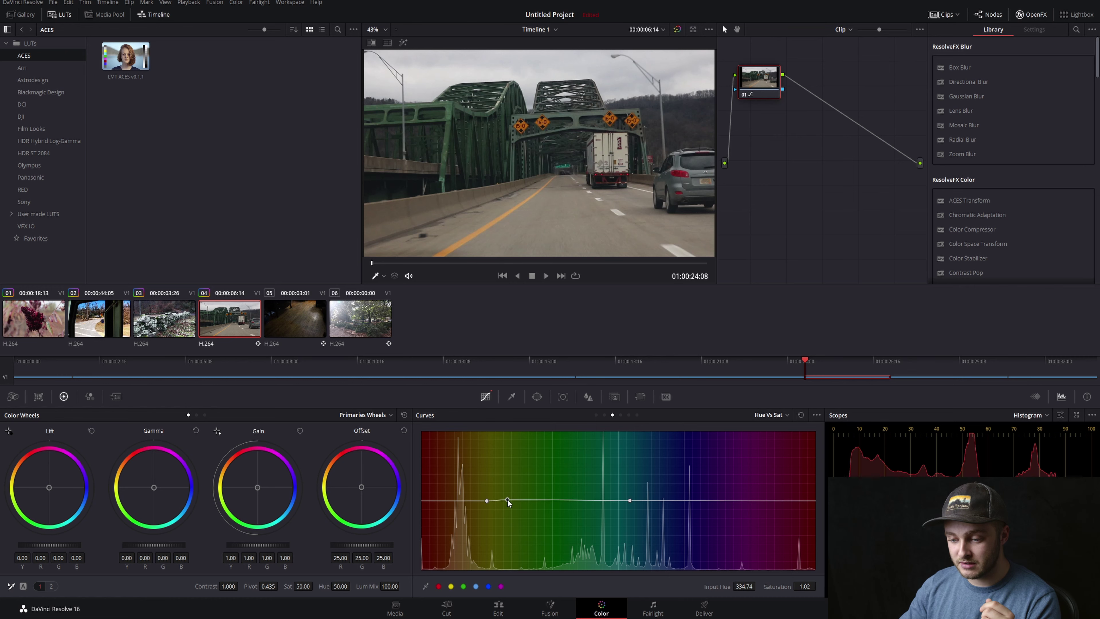
pyautogui.moveTo(605, 503); pyautogui.dragTo(605, 566)
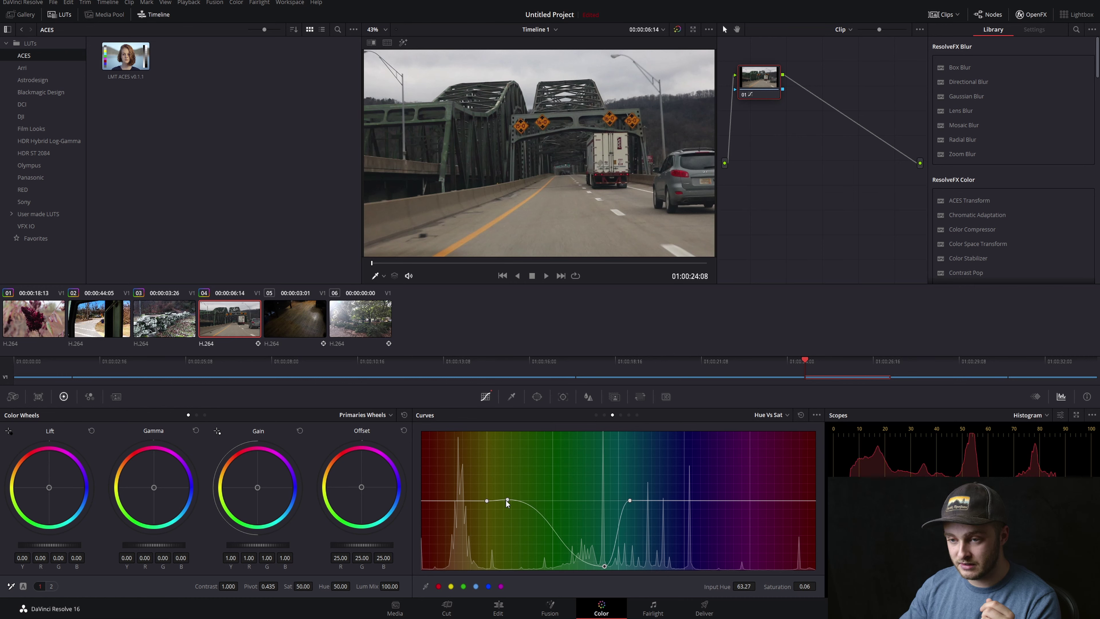
# Step: Even out the Hue Vs Sat dip across the greens at about 0.44 and raise the purples' saturation to about 1.37 at hue 210.56
pyautogui.moveTo(506, 500)
pyautogui.mouseDown()
pyautogui.moveTo(505, 531)
pyautogui.moveTo(509, 520)
pyautogui.mouseUp()
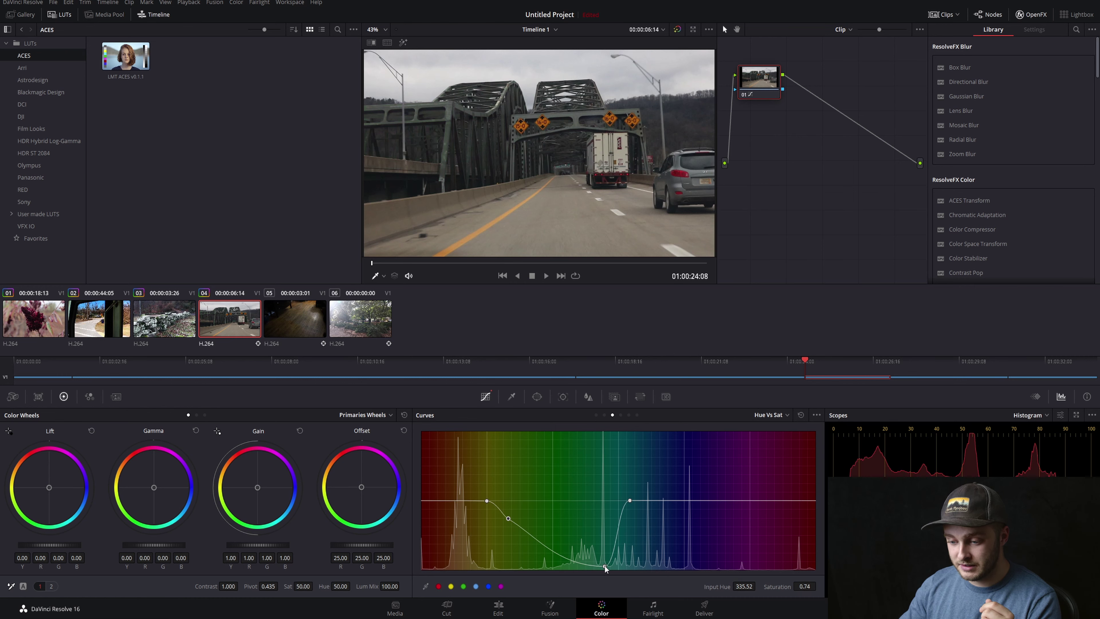
pyautogui.moveTo(605, 567); pyautogui.dragTo(606, 531)
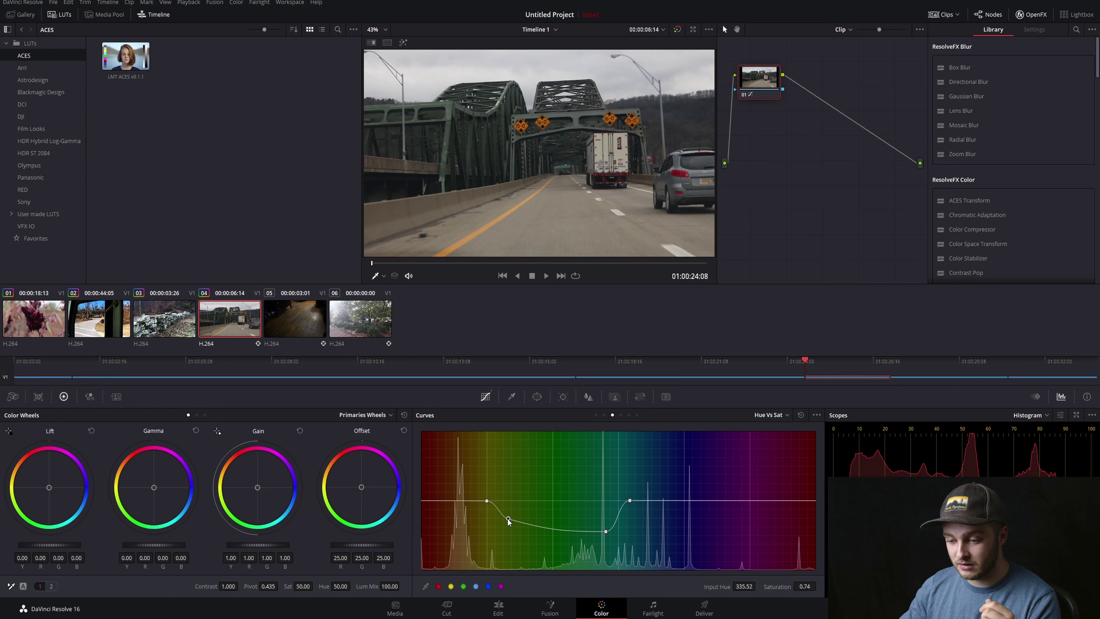
pyautogui.moveTo(508, 519); pyautogui.dragTo(507, 540)
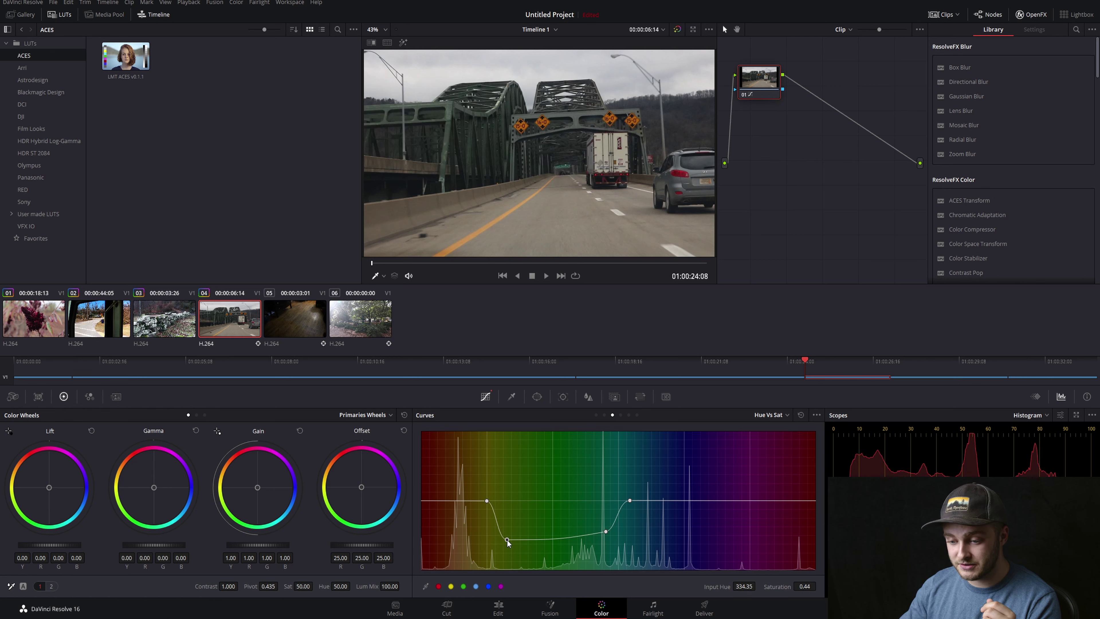
pyautogui.moveTo(605, 531); pyautogui.dragTo(606, 539)
pyautogui.moveTo(769, 500); pyautogui.dragTo(766, 473)
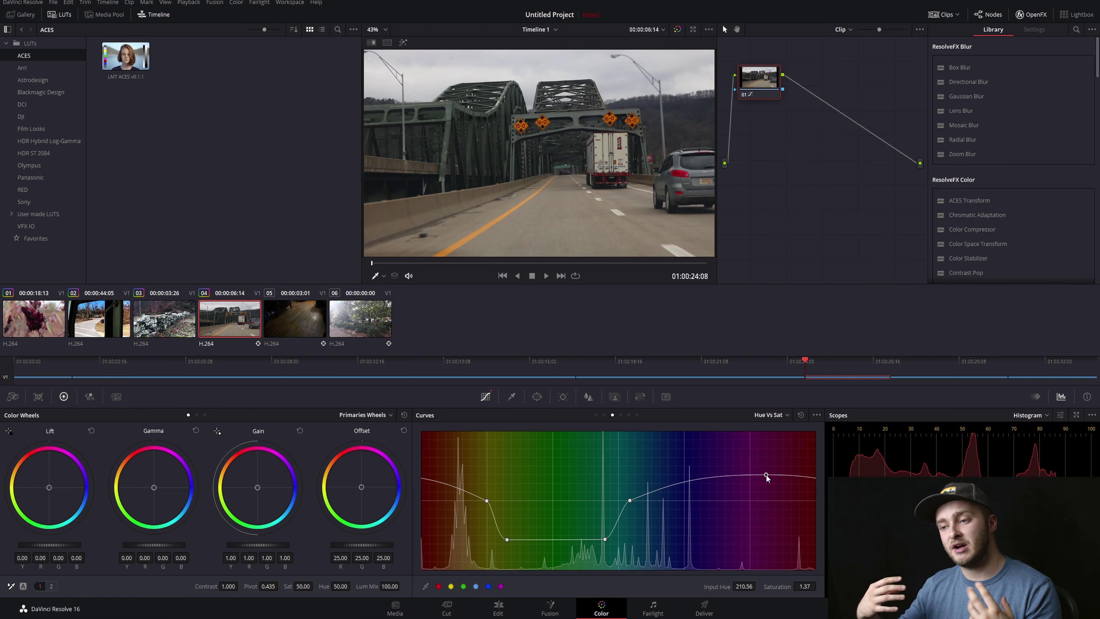
# Step: On the Hue Vs Lum curve, add preset hue points, try lowering the greens to about 0.02 and raising the reds to about 1.96
pyautogui.click(622, 415)
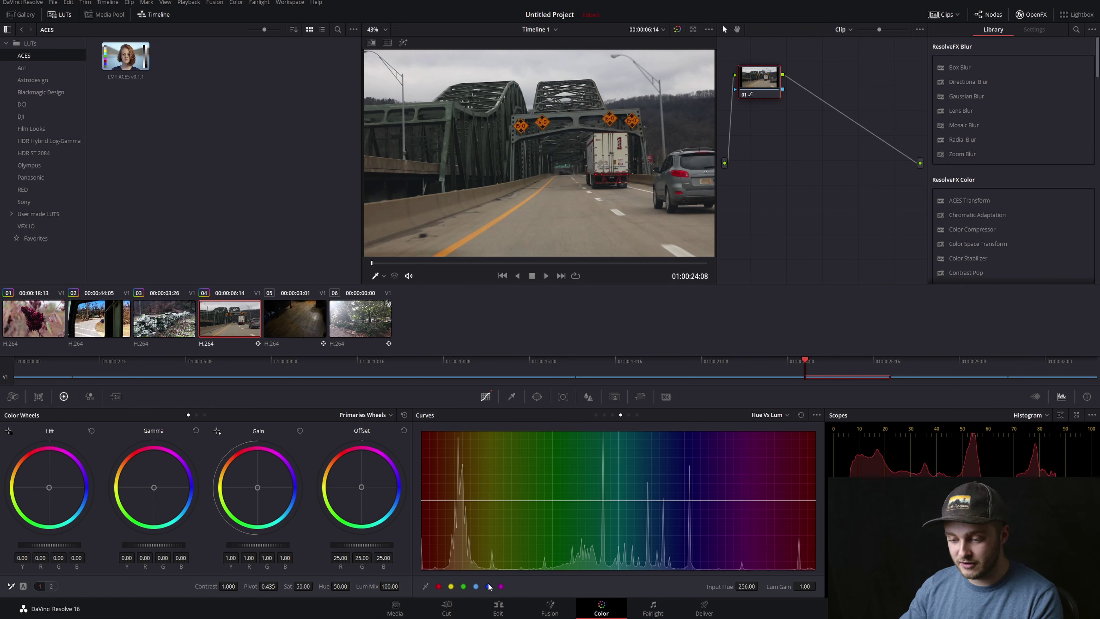
pyautogui.click(439, 587)
pyautogui.click(463, 587)
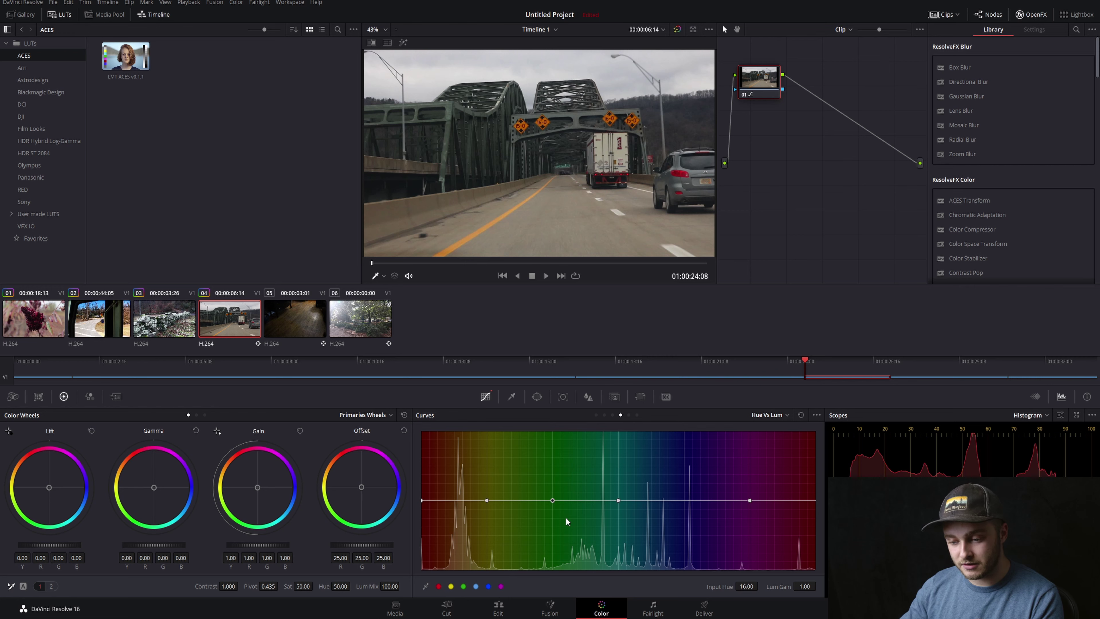
pyautogui.moveTo(550, 501); pyautogui.dragTo(559, 572)
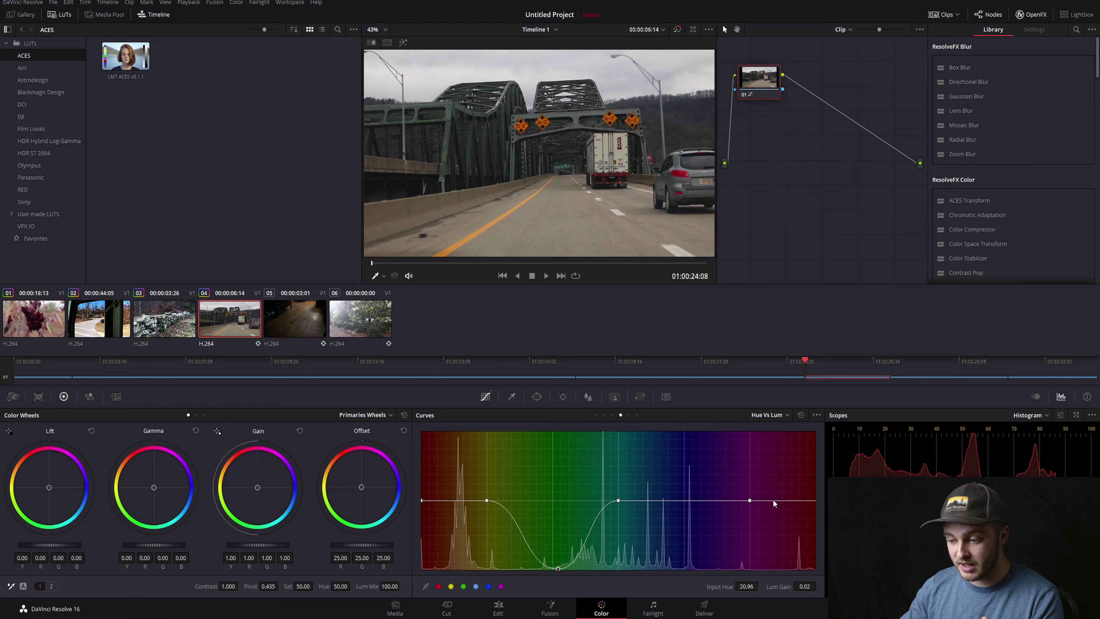
pyautogui.moveTo(811, 500); pyautogui.dragTo(809, 433)
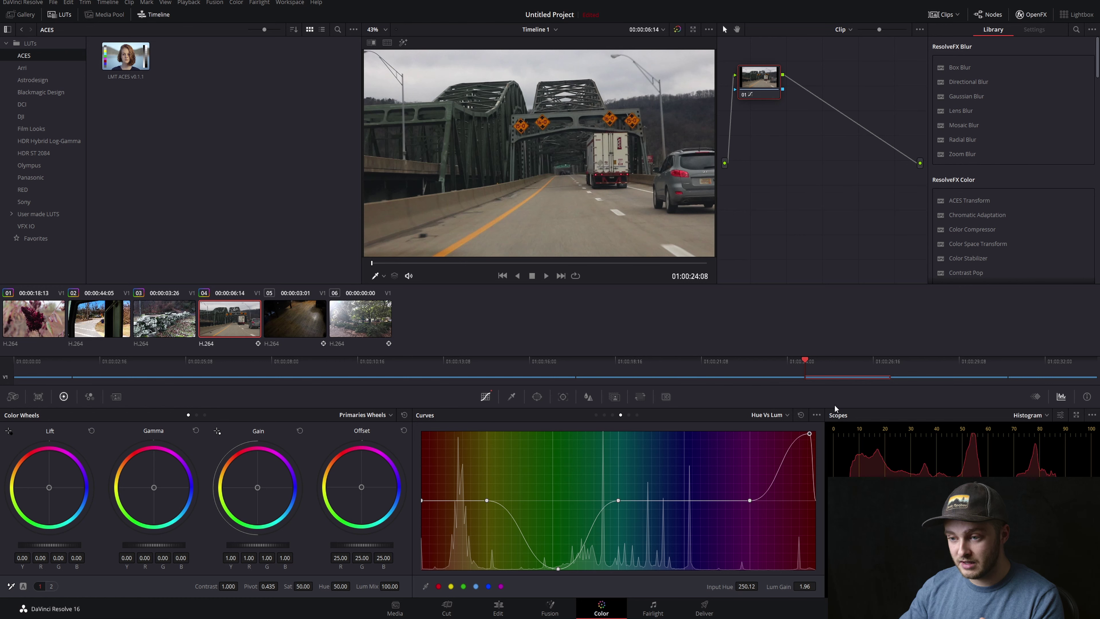
pyautogui.moveTo(422, 501); pyautogui.dragTo(425, 432)
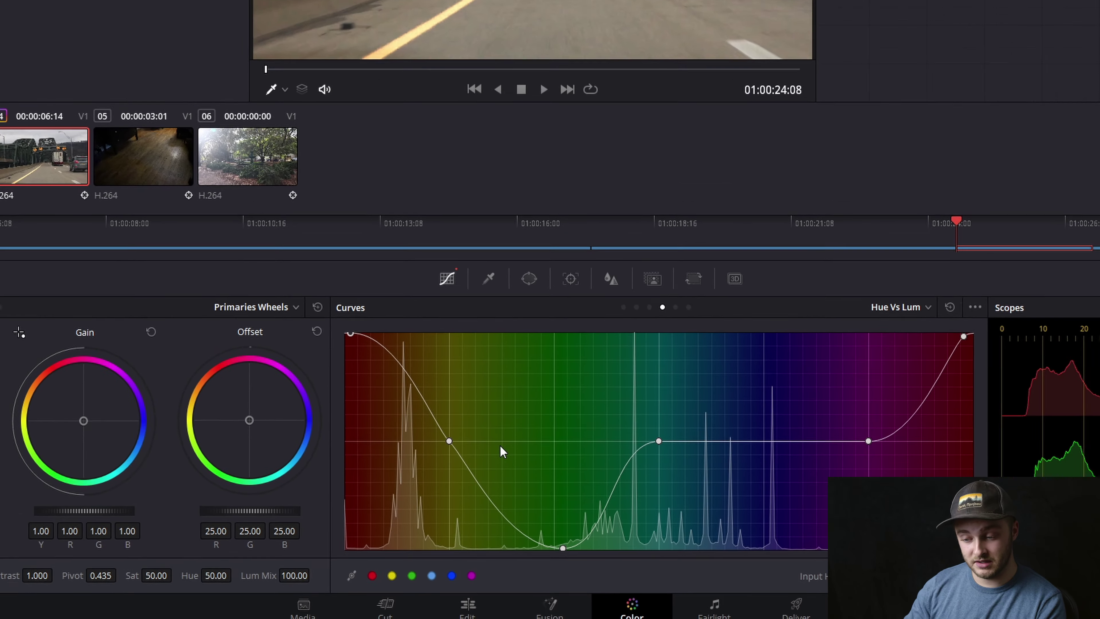
# Step: Remove the remaining points from the Hue Vs Lum curve to flatten it
pyautogui.rightClick(449, 441)
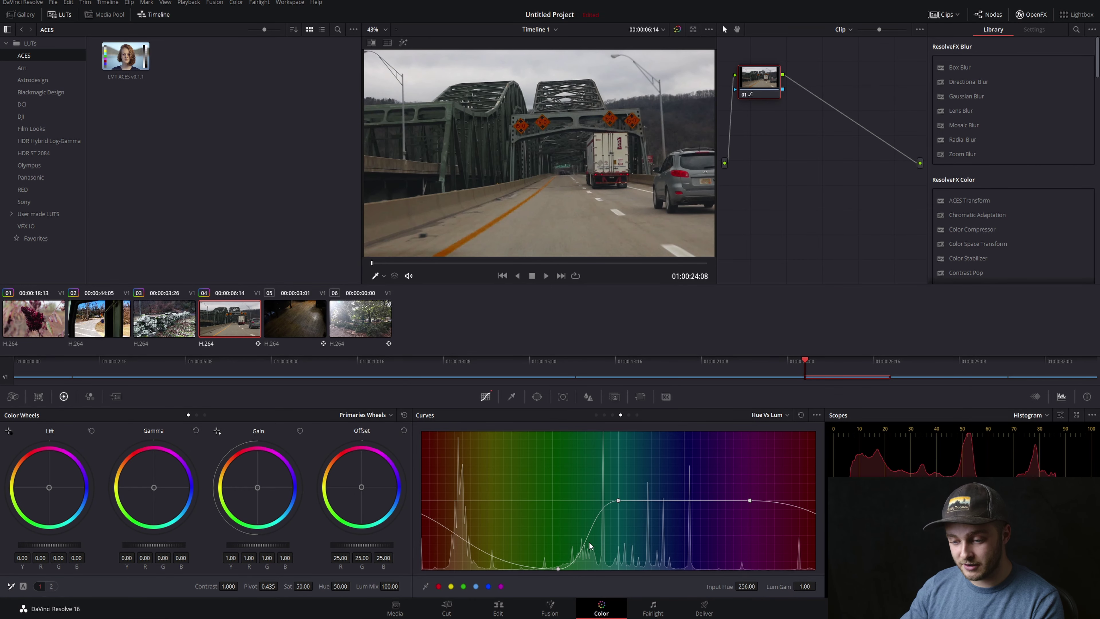
pyautogui.rightClick(618, 500)
pyautogui.rightClick(749, 500)
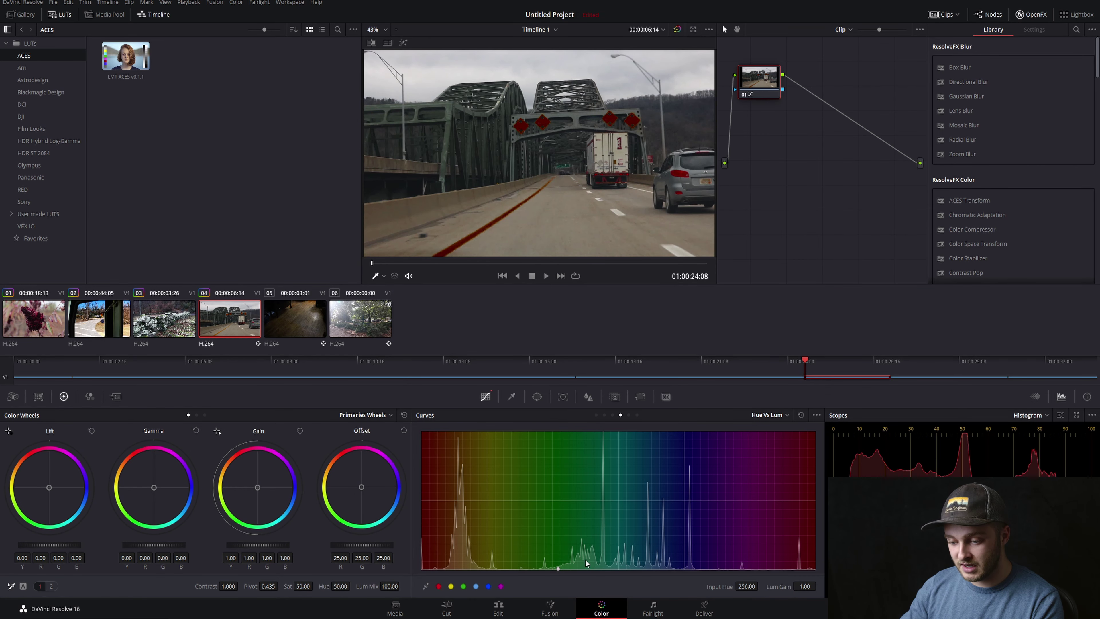
pyautogui.rightClick(557, 569)
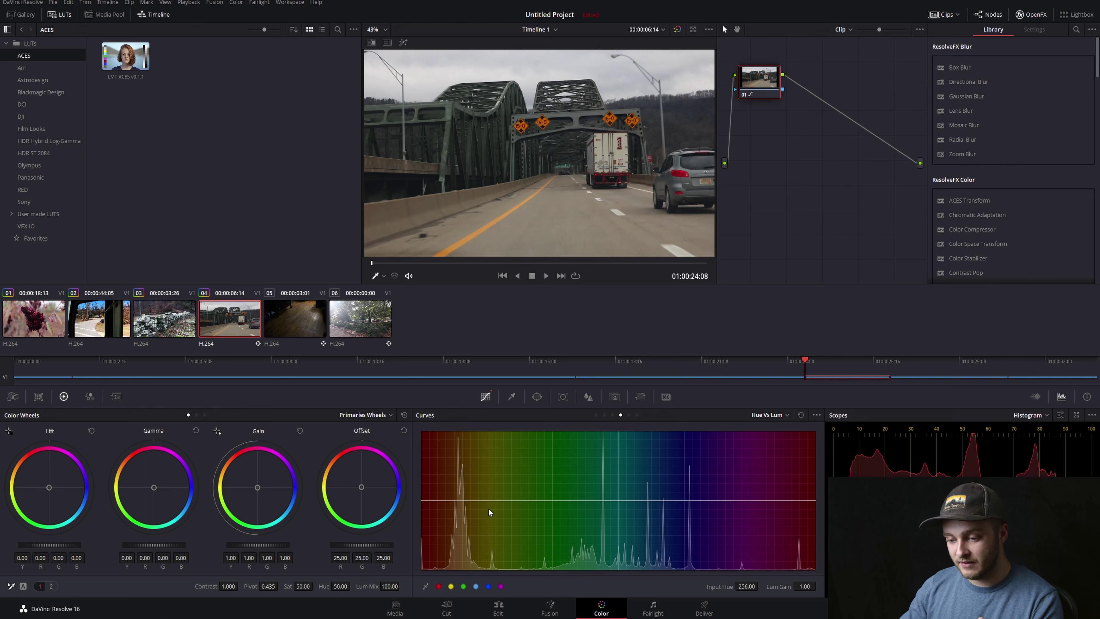
# Step: On the Hue Vs Lum curve, anchor both sides of the greens and raise their luminance close to the maximum
pyautogui.click(482, 501)
pyautogui.click(625, 502)
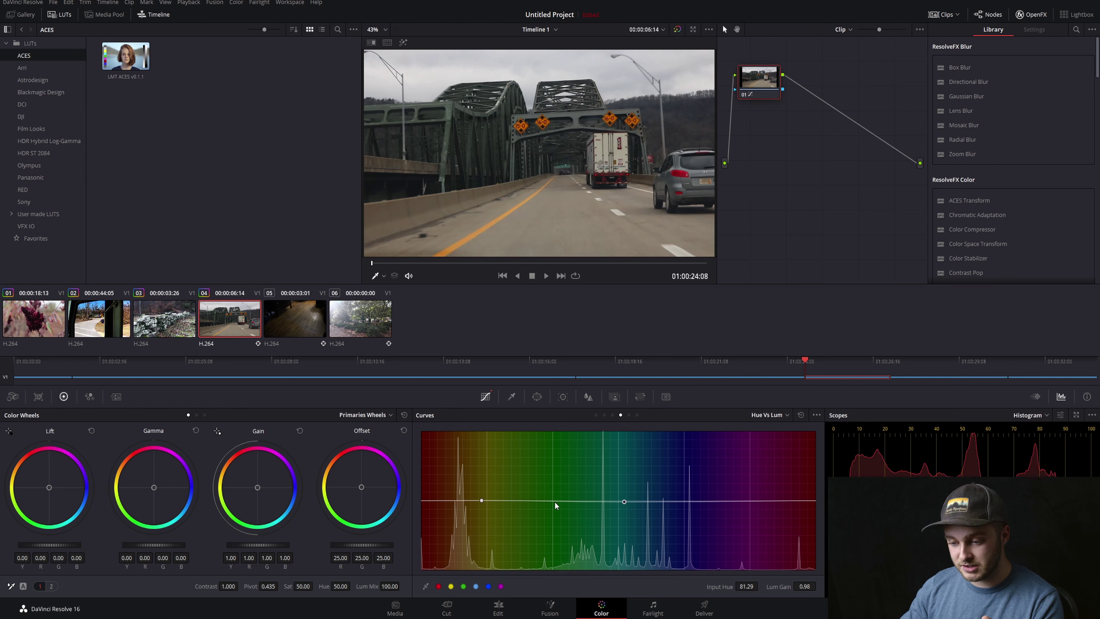
pyautogui.moveTo(555, 502); pyautogui.dragTo(552, 435)
# Step: On the Hue Vs Sat curve, raise the greens to about 1.57 at hue 62.09 and lift the yellow-green point to a similar level
pyautogui.click(605, 415)
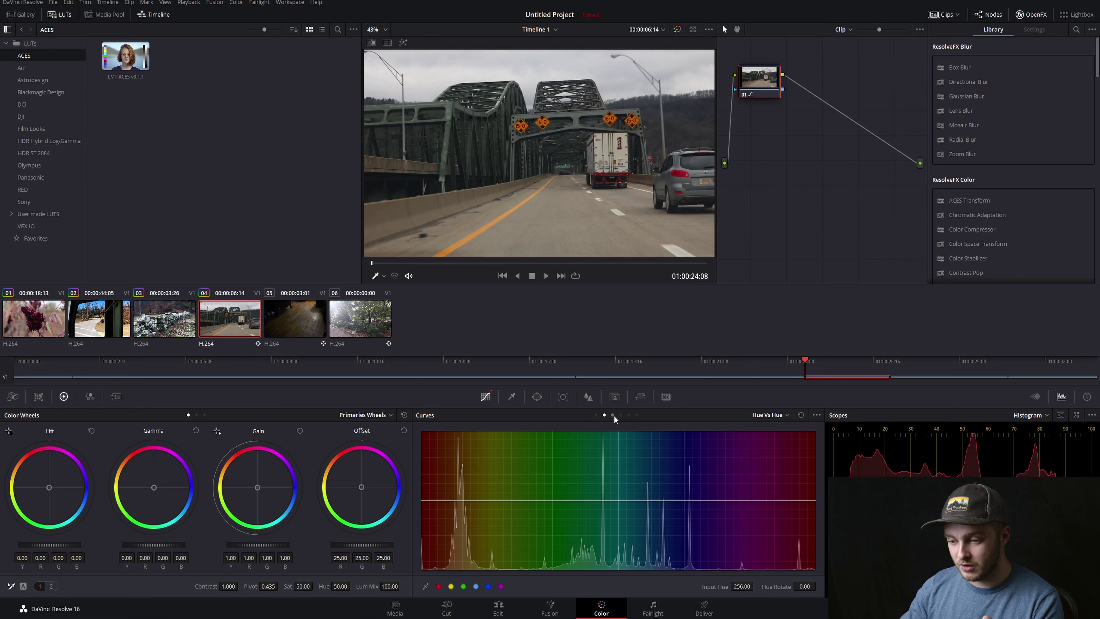
pyautogui.click(613, 415)
pyautogui.moveTo(606, 539); pyautogui.dragTo(604, 465)
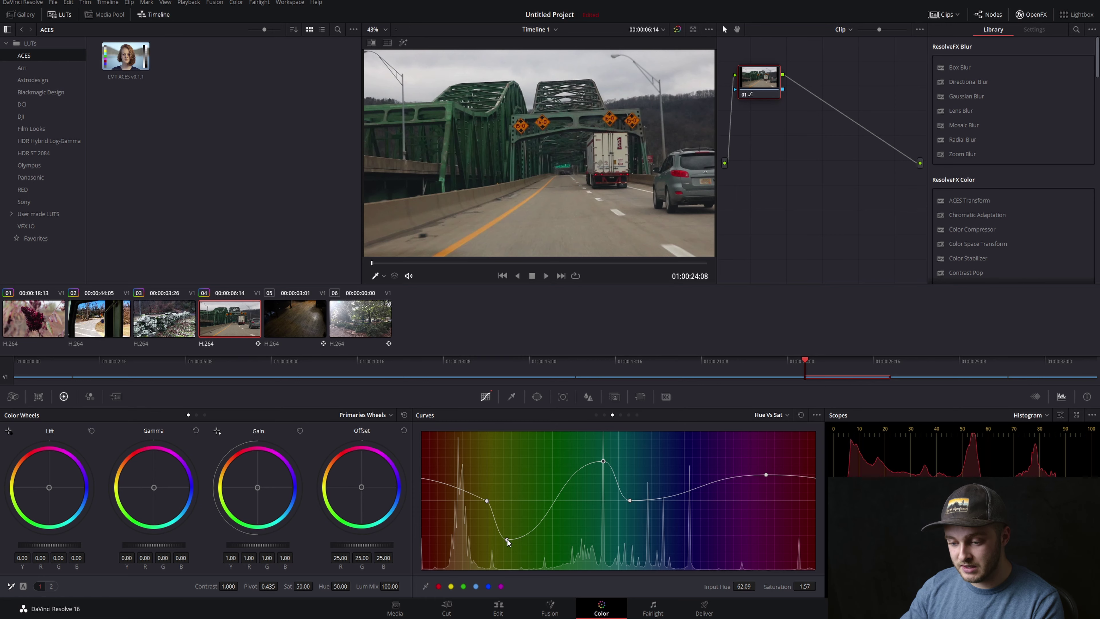
pyautogui.moveTo(507, 540); pyautogui.dragTo(517, 457)
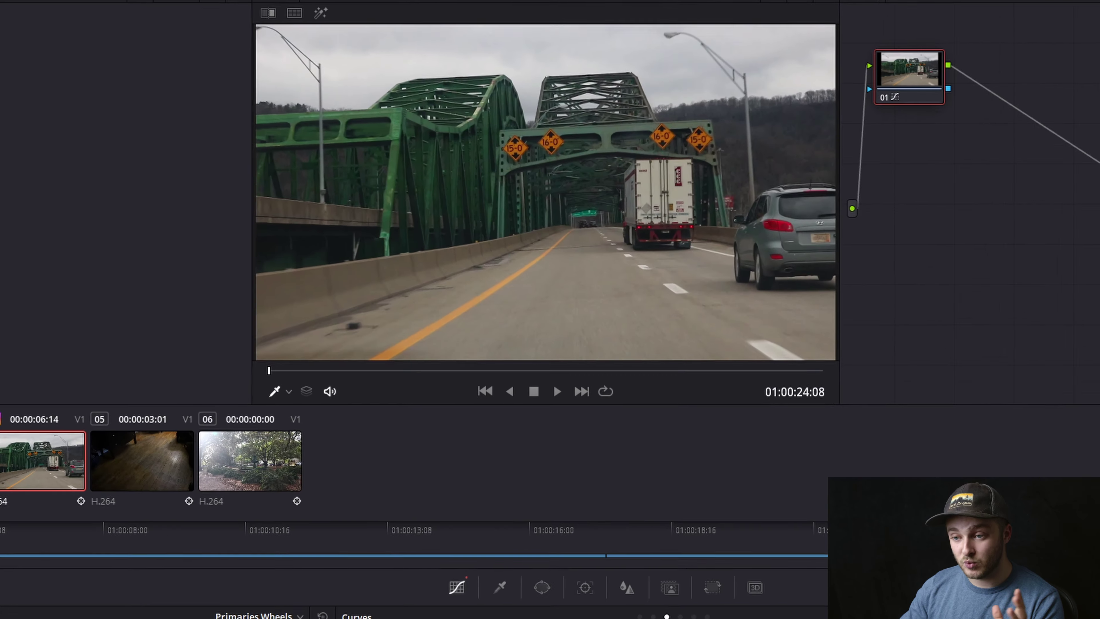
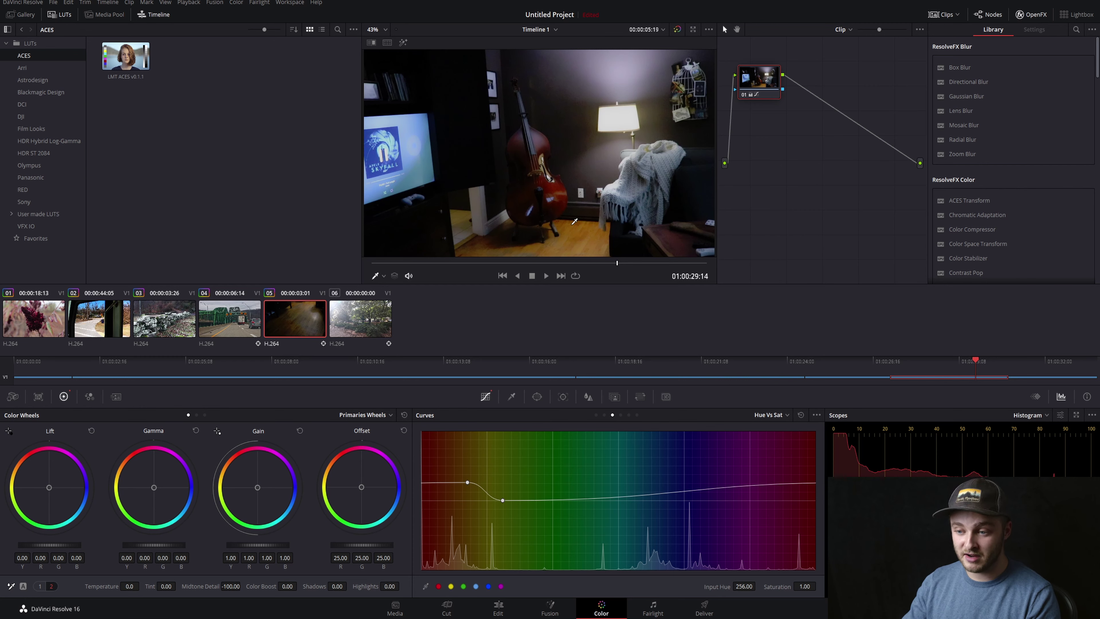
# Step: Examine the image quality up close in the dark areas around the double bass in clip 05
pyautogui.scroll(10, 575, 221)
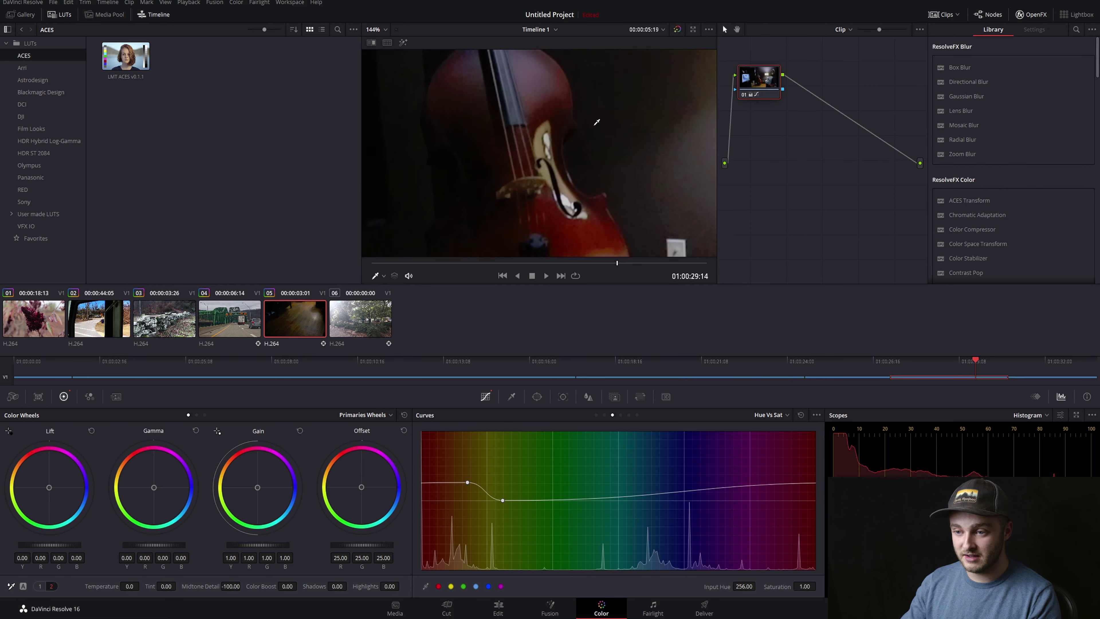
pyautogui.scroll(6, 597, 122)
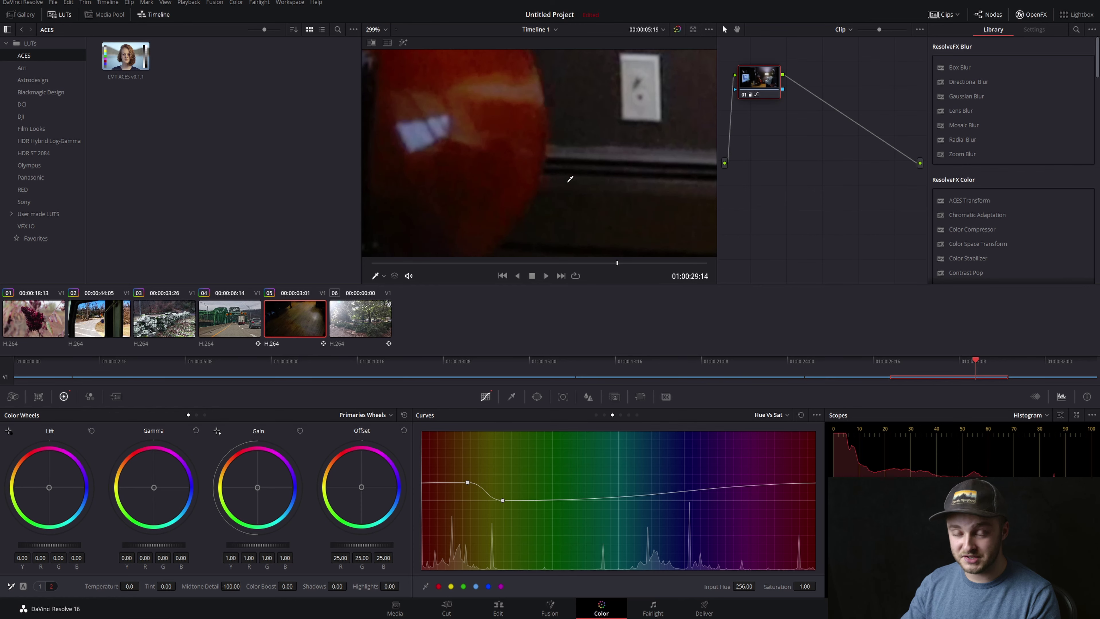
pyautogui.scroll(-12, 558, 208)
# Step: On the fountain clip (06), try lowering the custom curve's white point to about half, undo it, and anchor the highlights with two points
pyautogui.press('Down')
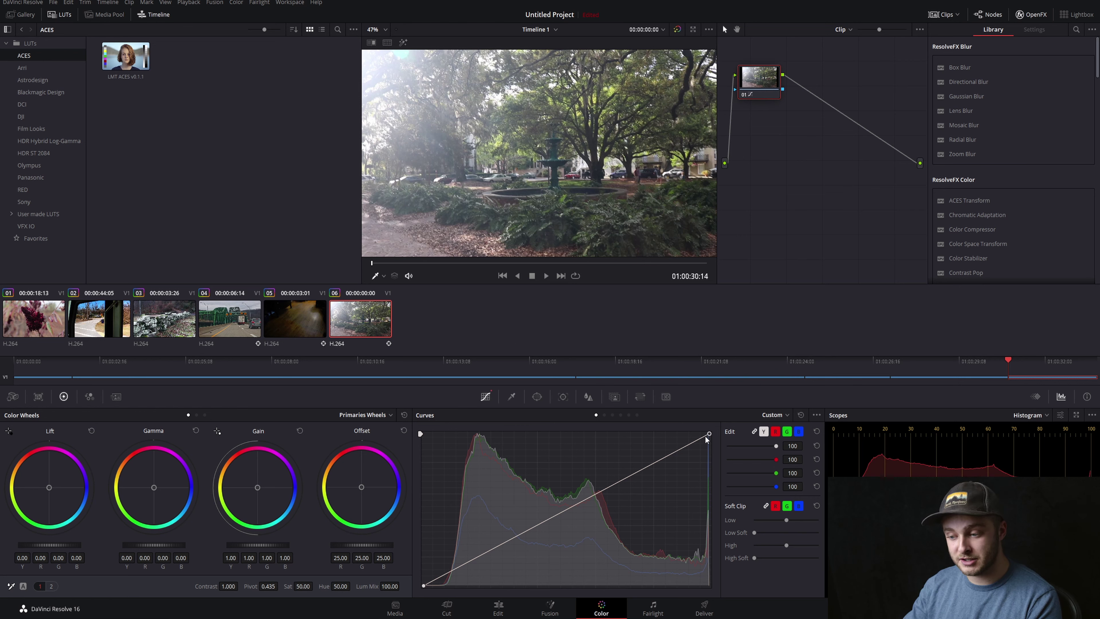
pyautogui.moveTo(710, 435); pyautogui.dragTo(730, 507)
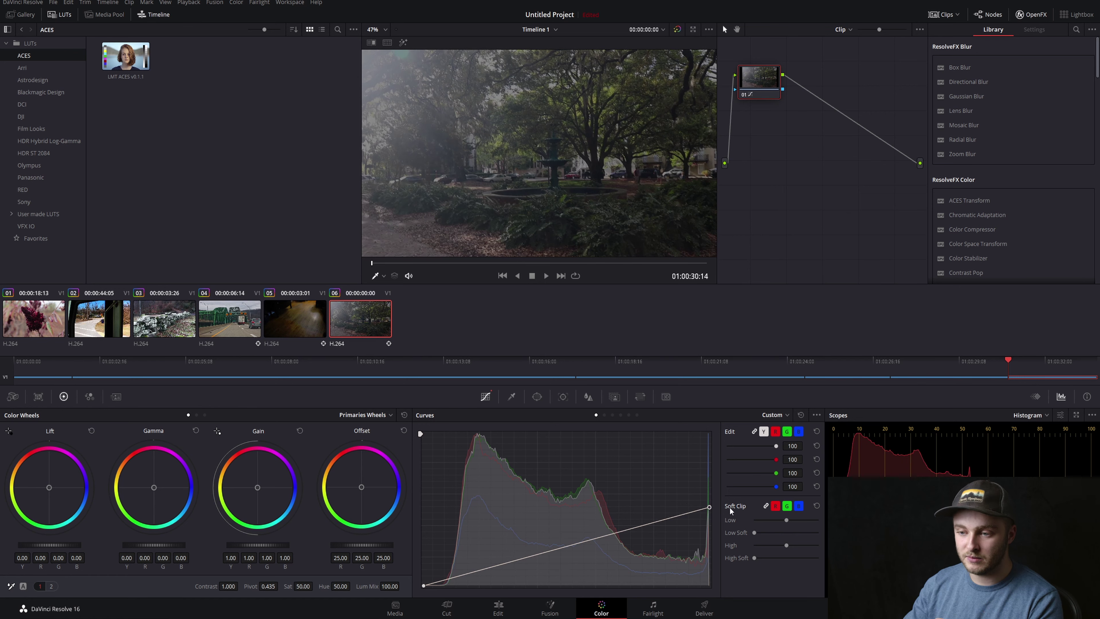
pyautogui.hotkey('ctrl', 'z')
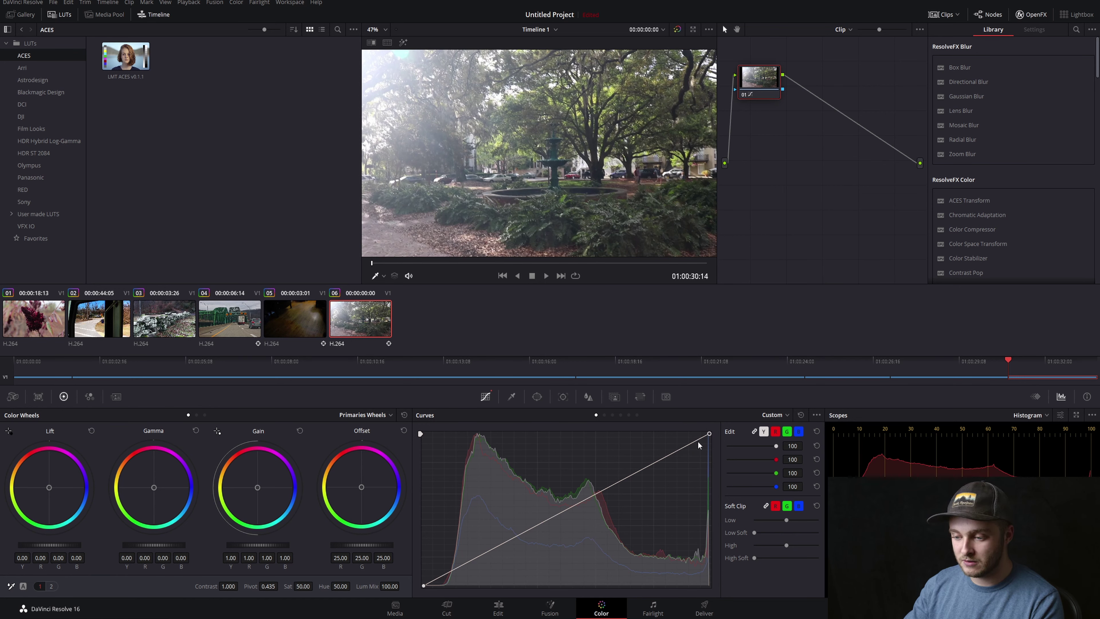
pyautogui.click(689, 442)
pyautogui.click(647, 468)
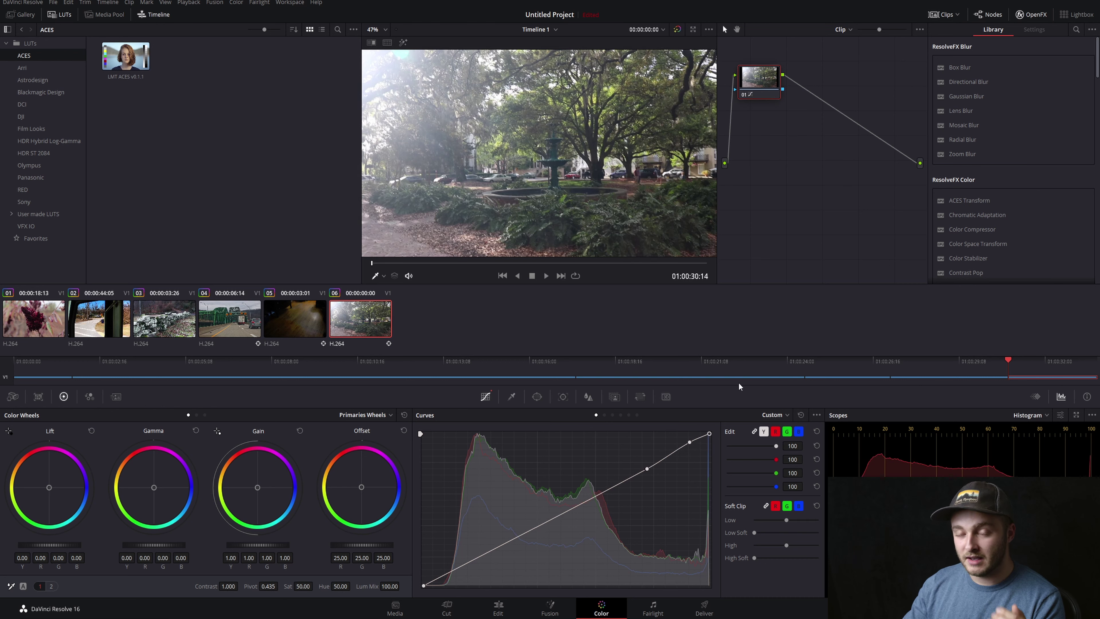
# Step: Try pulling the custom curve's white point all the way down to black and return it to full white
pyautogui.moveTo(709, 433); pyautogui.dragTo(704, 451)
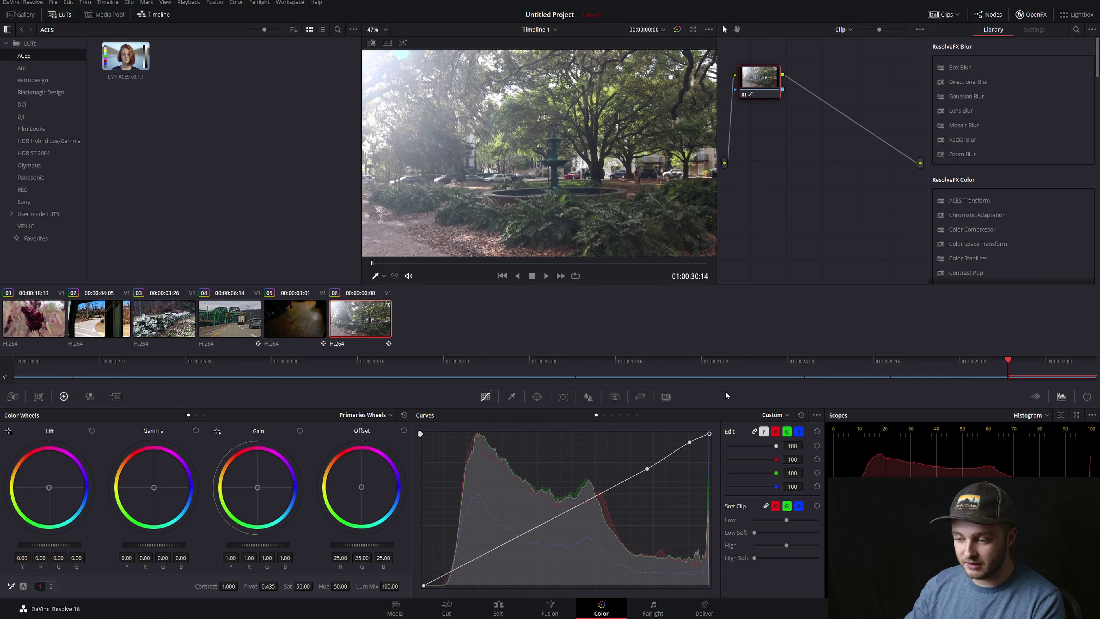
pyautogui.moveTo(709, 434); pyautogui.dragTo(709, 585)
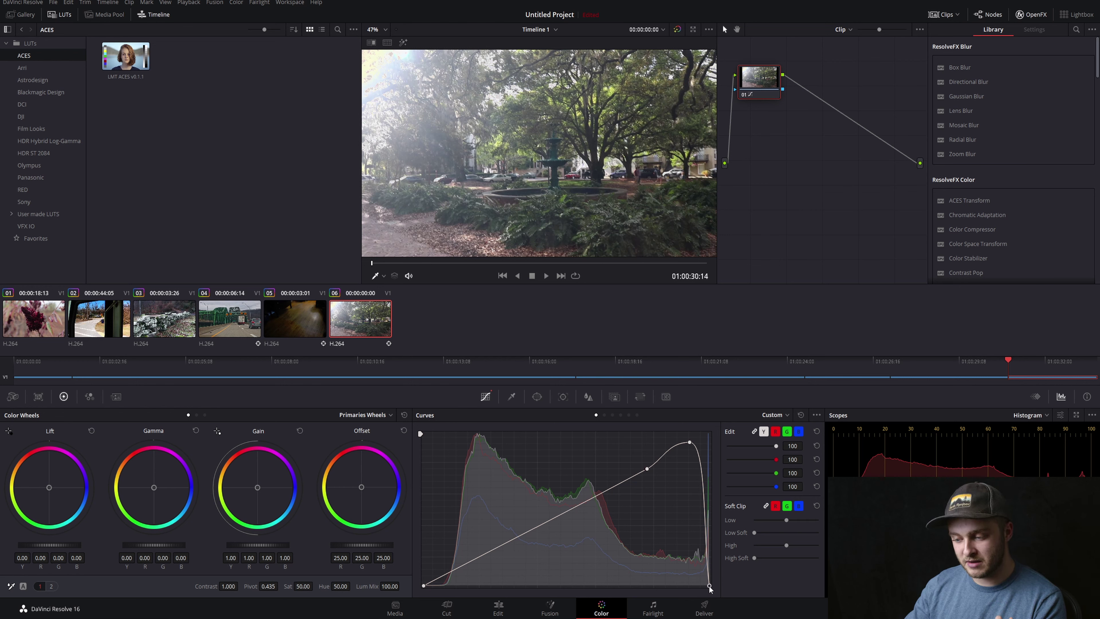
pyautogui.moveTo(709, 586); pyautogui.dragTo(732, 383)
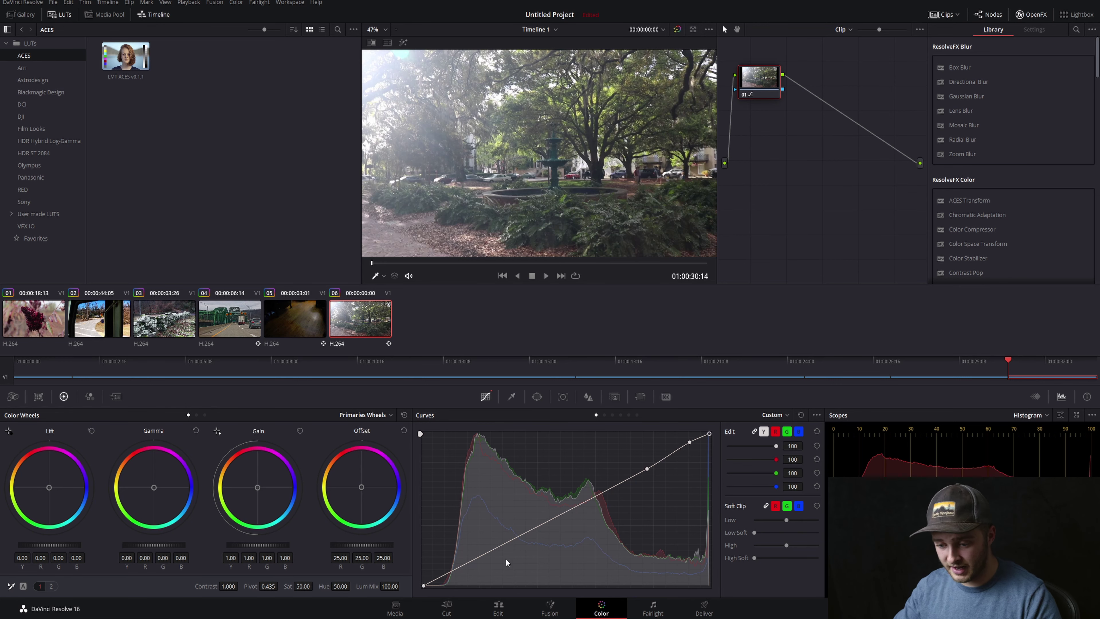
# Step: Shape the fountain clip's custom curve into a gentle S by lowering the shadows and lifting the upper midtones slightly
pyautogui.click(491, 559)
pyautogui.moveTo(648, 470); pyautogui.dragTo(640, 462)
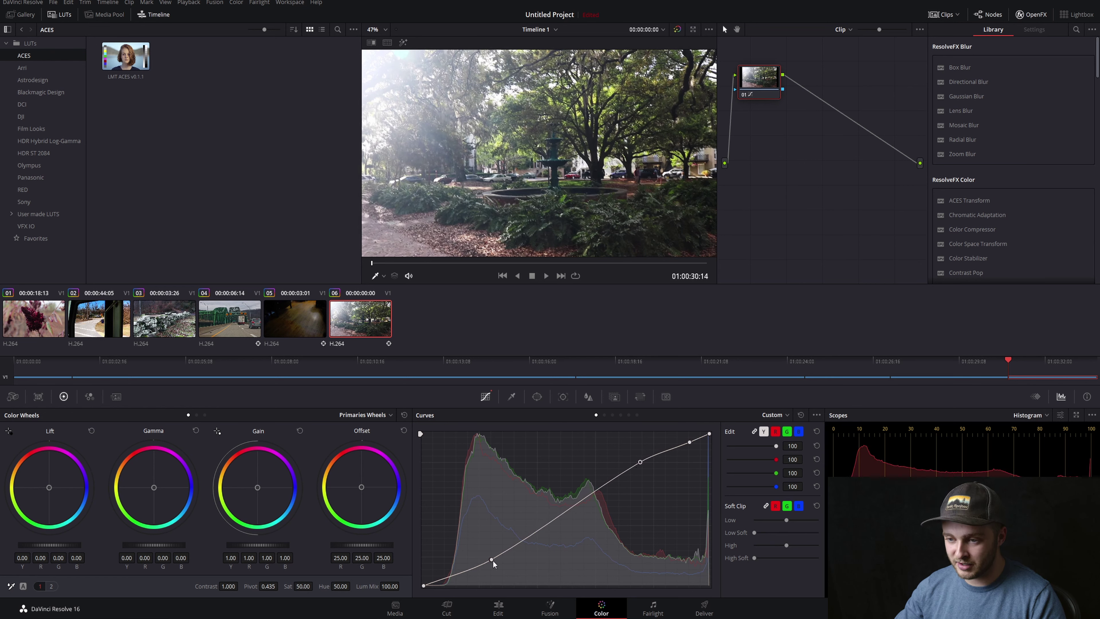
pyautogui.moveTo(493, 560); pyautogui.dragTo(493, 559)
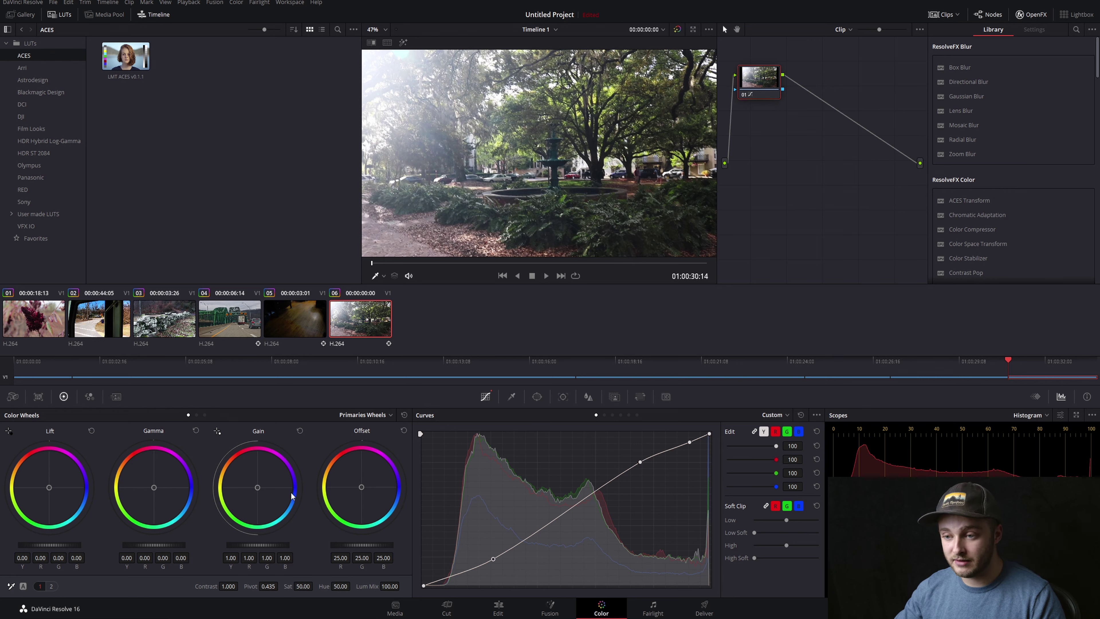
# Step: Warm the Gain to R 1.07, G 0.98, B 0.94 and Gamma red to 0.01, and cool the Lift to R -0.03, G 0.01, B 0.03
pyautogui.moveTo(258, 490); pyautogui.dragTo(256, 486)
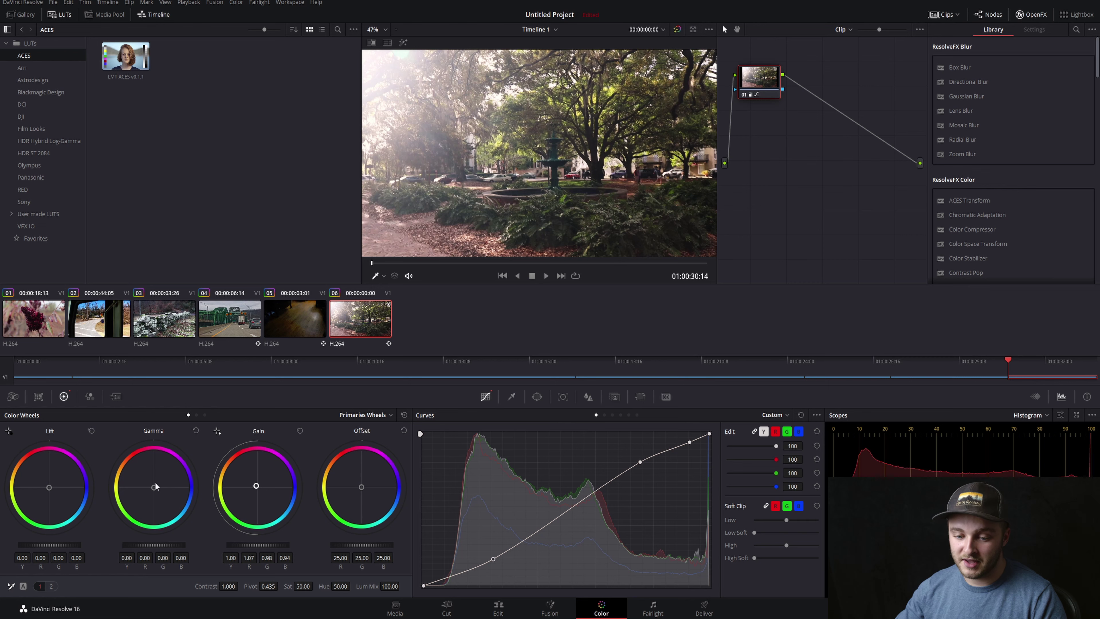
pyautogui.moveTo(156, 487); pyautogui.dragTo(154, 487)
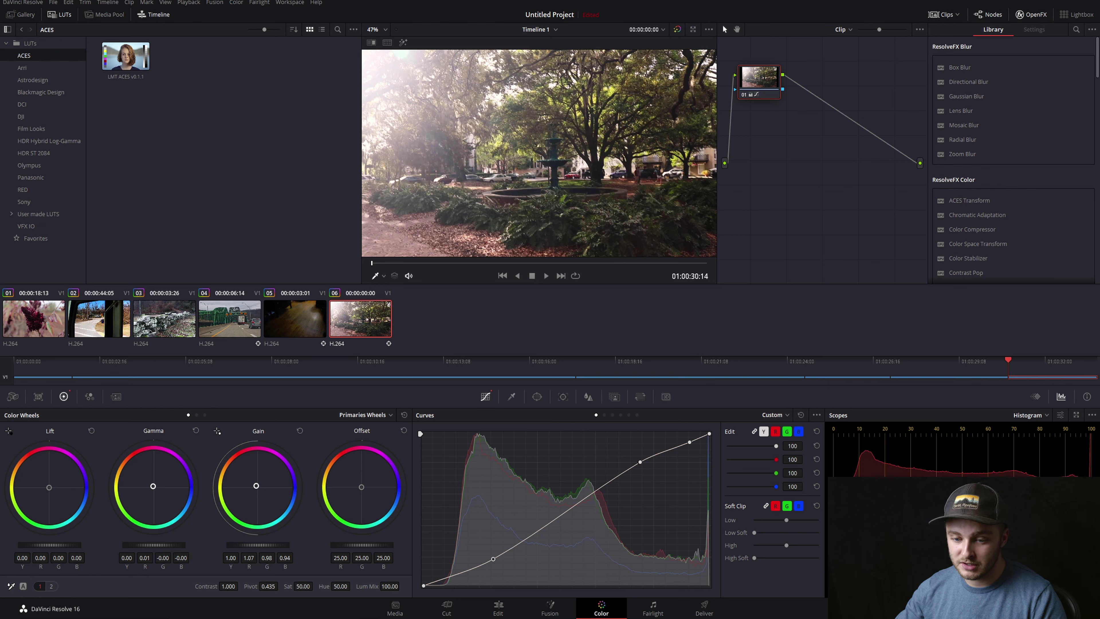
pyautogui.moveTo(52, 488); pyautogui.dragTo(51, 490)
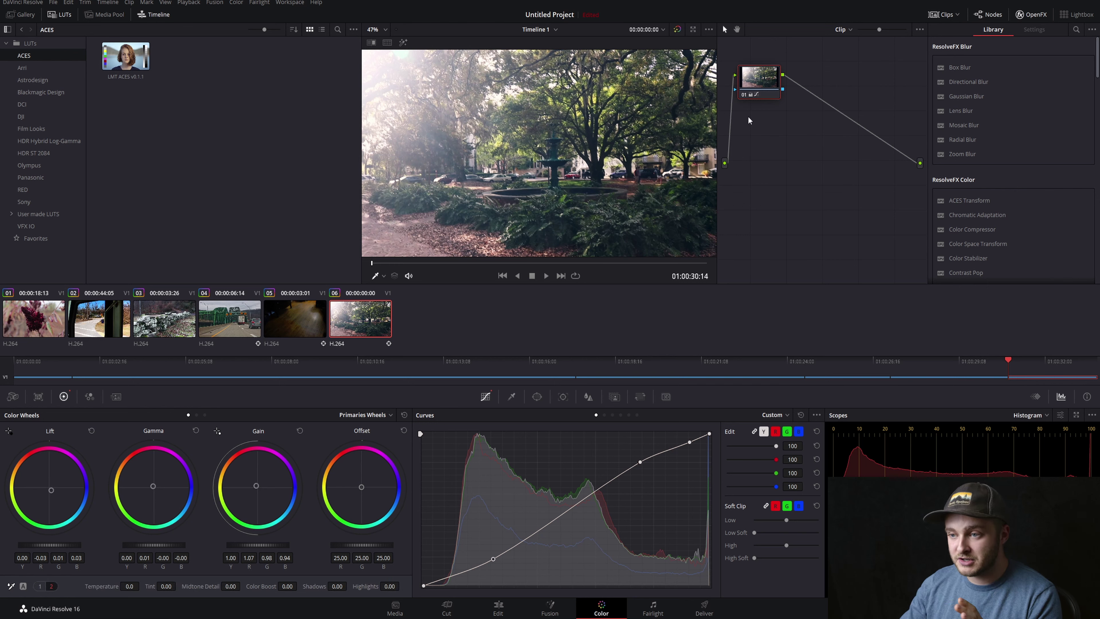
# Step: Compare the fountain clip with and without its grade by repeatedly bypassing and restoring the color grades
pyautogui.click(674, 31)
pyautogui.click(675, 31)
pyautogui.click(676, 30)
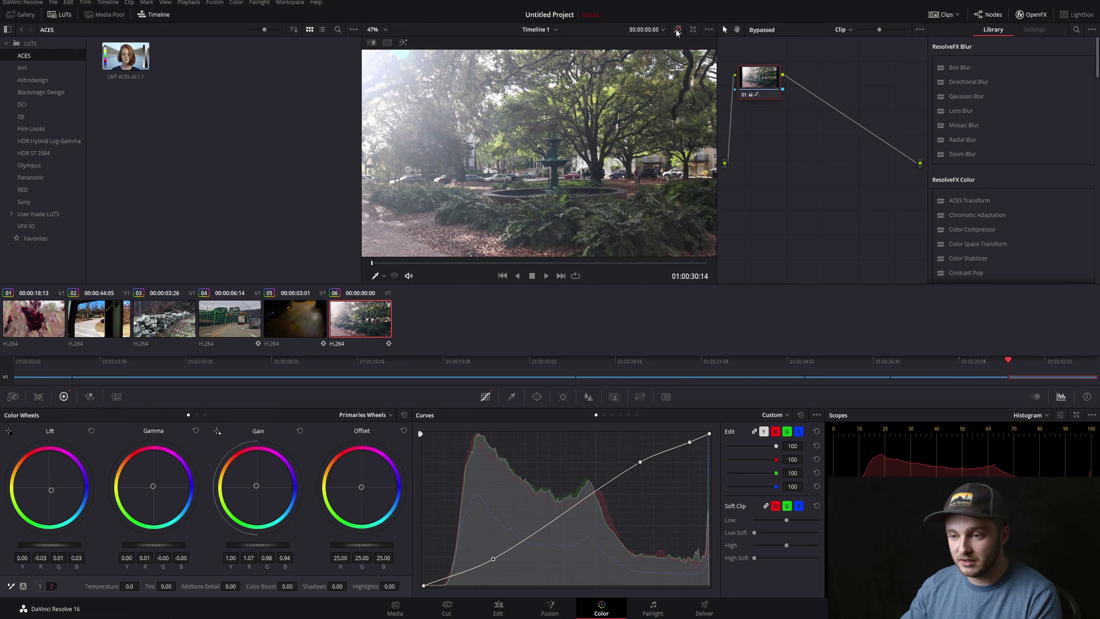
pyautogui.click(676, 30)
pyautogui.click(677, 32)
pyautogui.click(676, 31)
pyautogui.click(677, 32)
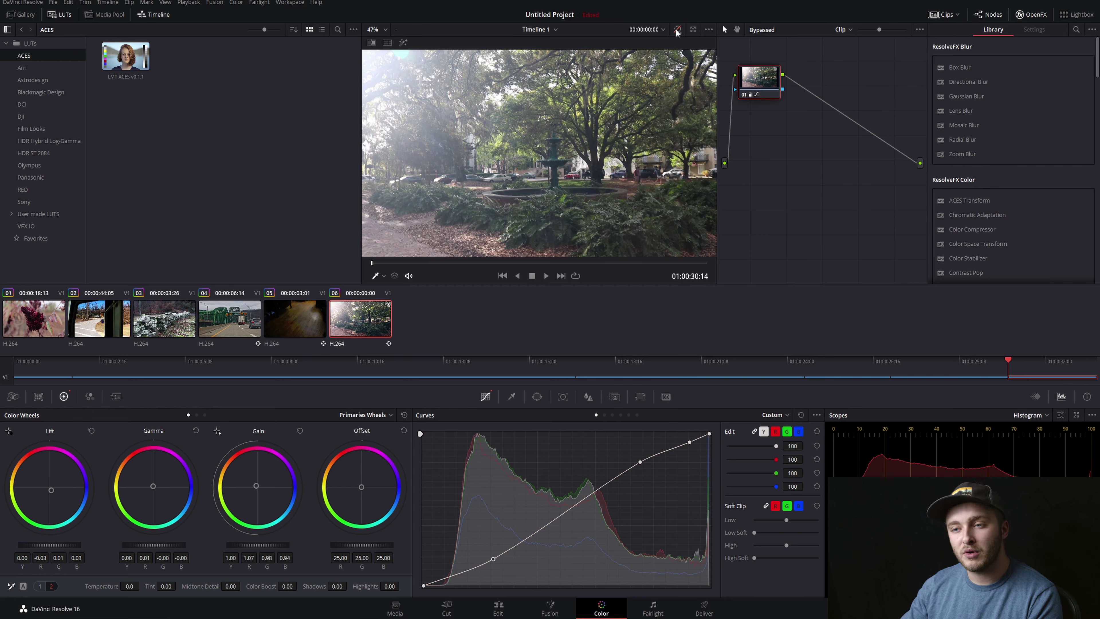
pyautogui.click(676, 32)
pyautogui.click(676, 32)
pyautogui.click(676, 31)
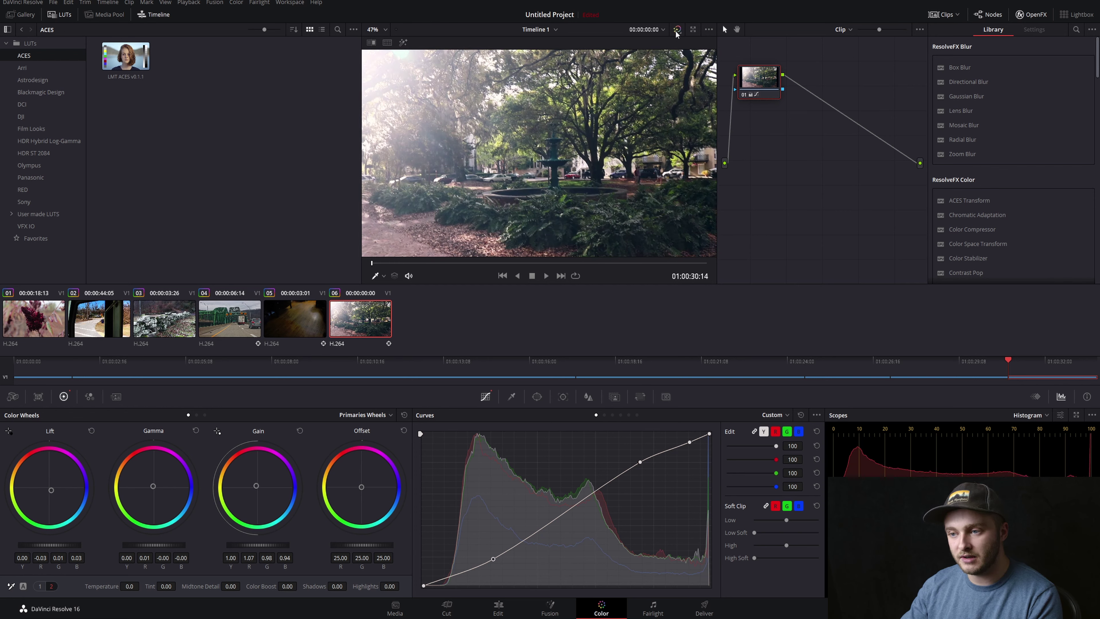
pyautogui.click(676, 31)
pyautogui.click(677, 32)
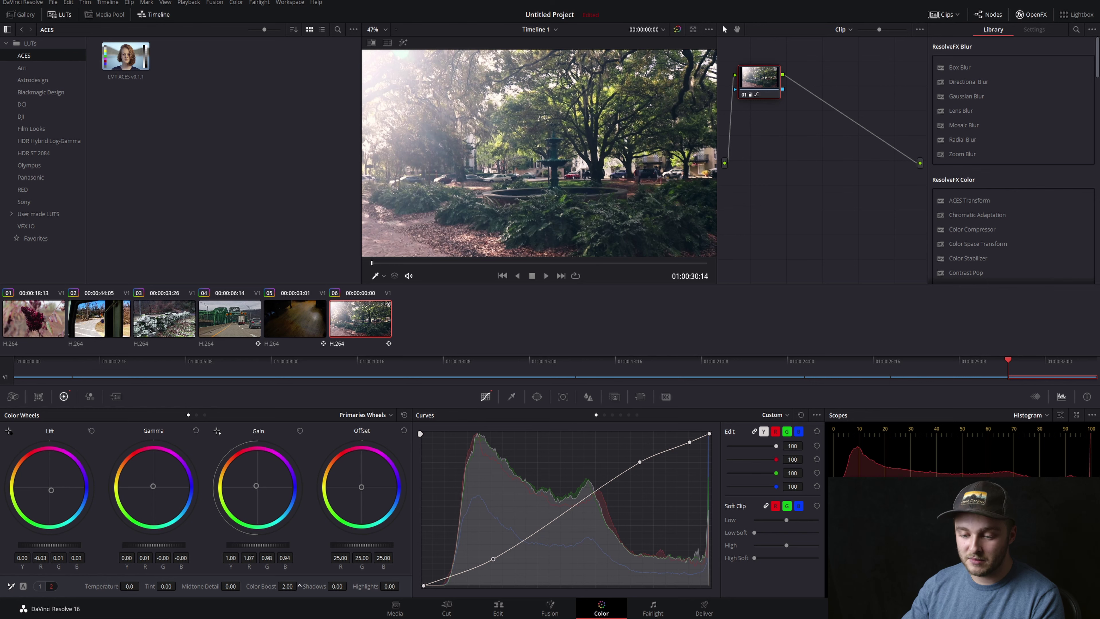
# Step: Set the fountain clip's Color Boost to 16, Shadows to -26.50 and Midtone Detail to -83
pyautogui.moveTo(300, 586); pyautogui.dragTo(300, 586)
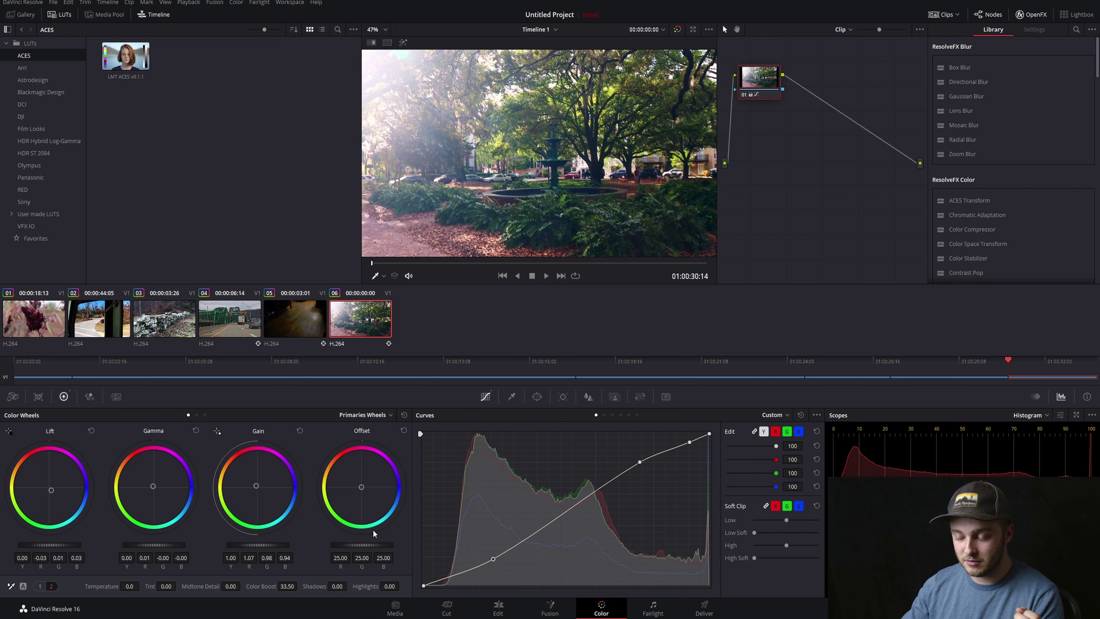
pyautogui.moveTo(337, 586); pyautogui.dragTo(314, 586)
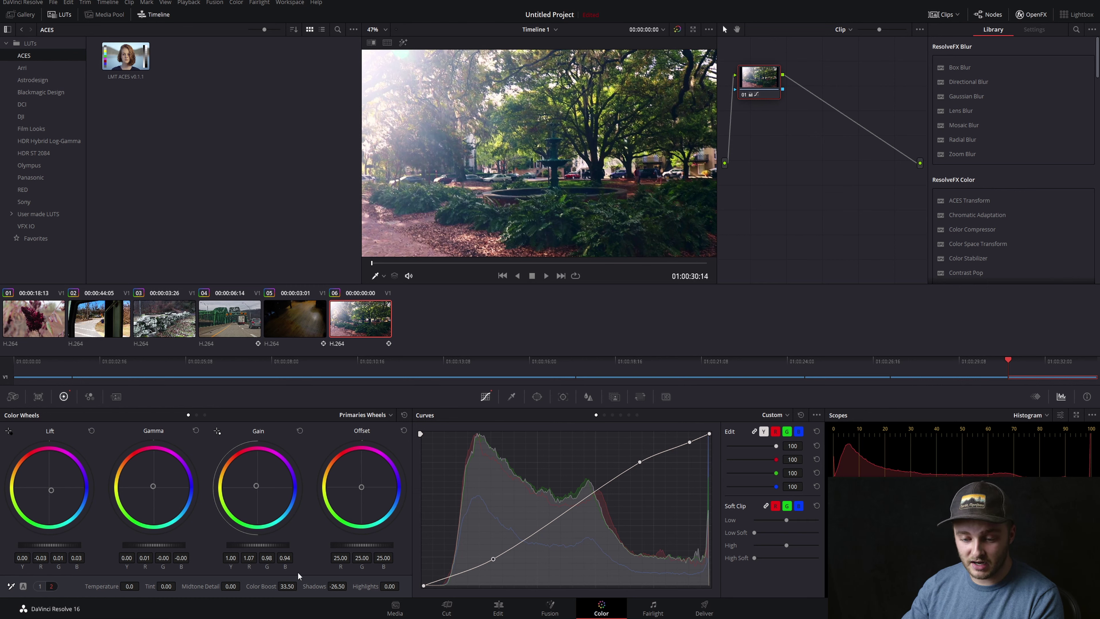
pyautogui.moveTo(238, 586); pyautogui.dragTo(230, 587)
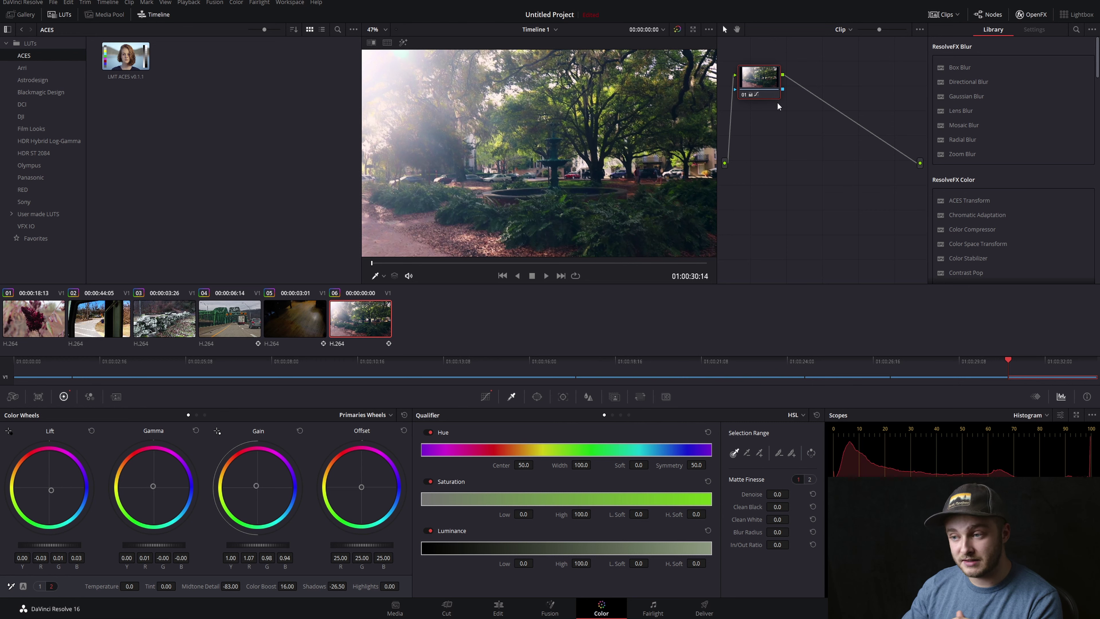
# Step: Add a serial node after node 01 on the fountain clip and place it just beside node 01
pyautogui.rightClick(761, 80)
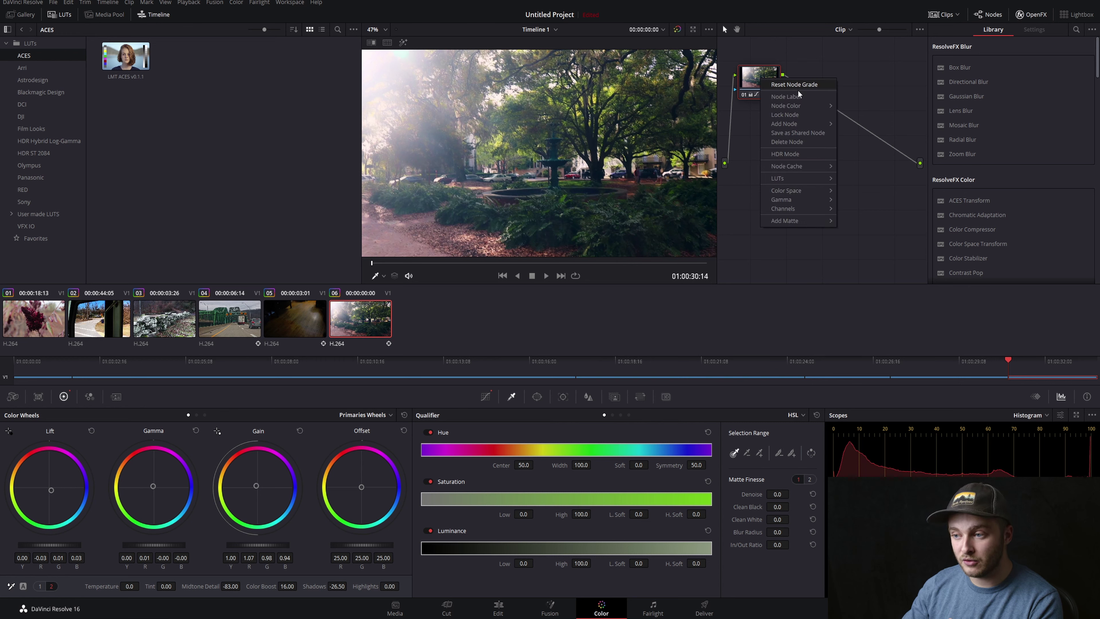
pyautogui.moveTo(795, 127)
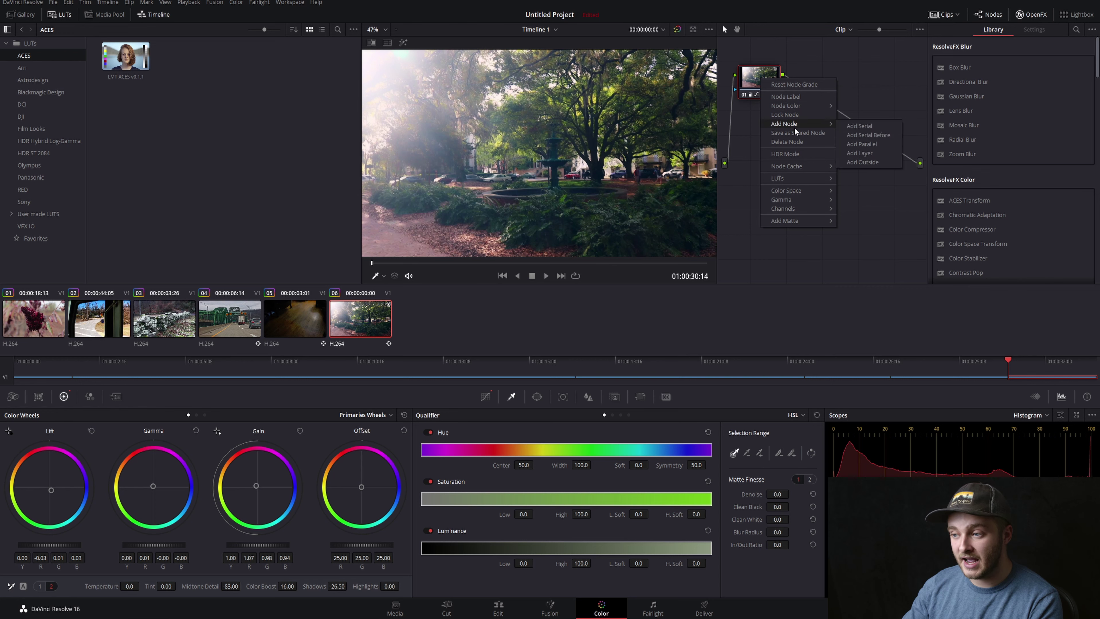
pyautogui.click(868, 124)
pyautogui.moveTo(826, 92)
pyautogui.mouseDown()
pyautogui.moveTo(839, 85)
pyautogui.moveTo(822, 203)
pyautogui.moveTo(824, 143)
pyautogui.moveTo(845, 116)
pyautogui.moveTo(838, 70)
pyautogui.moveTo(836, 88)
pyautogui.mouseUp()
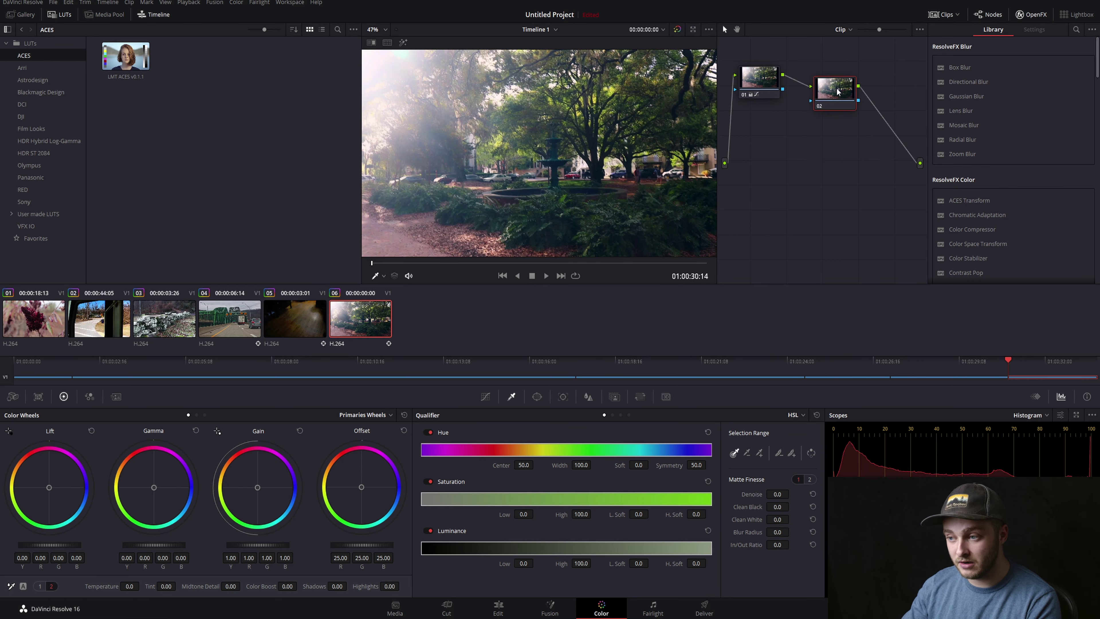
# Step: On node 02, qualify the bright sky glow above the trees with the HSL picker and lower the Color Boost for that selection
pyautogui.click(485, 396)
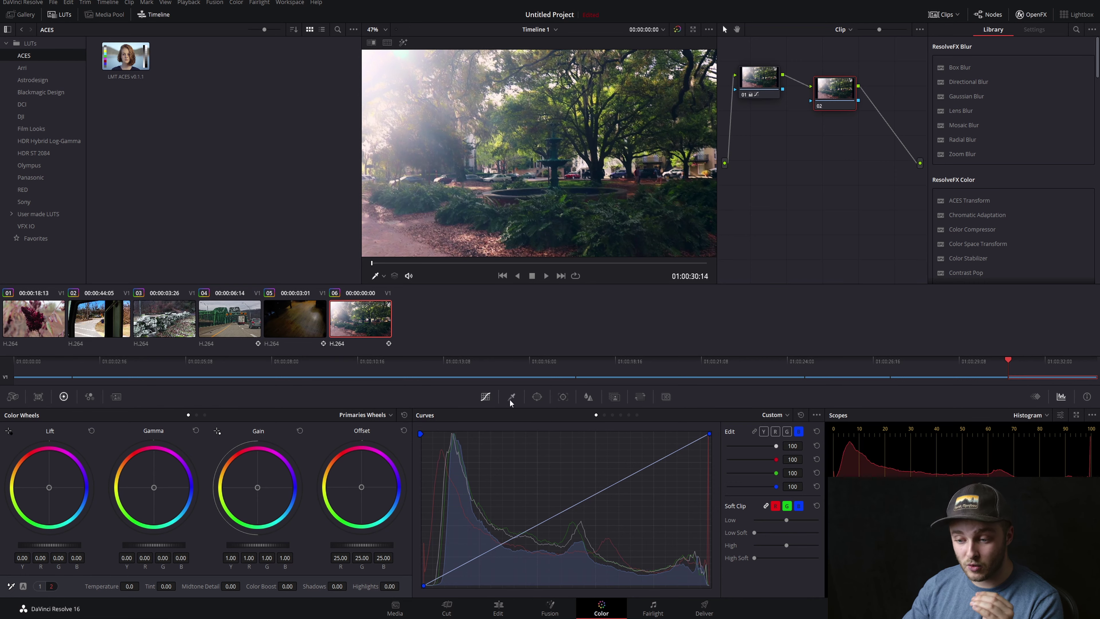
pyautogui.click(510, 398)
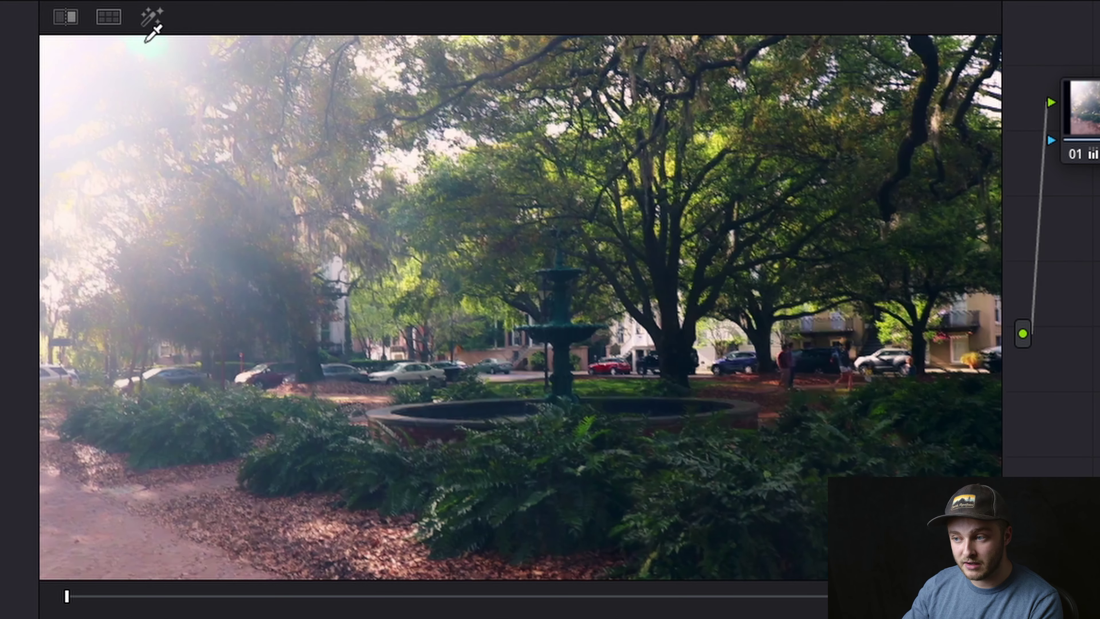
pyautogui.click(145, 43)
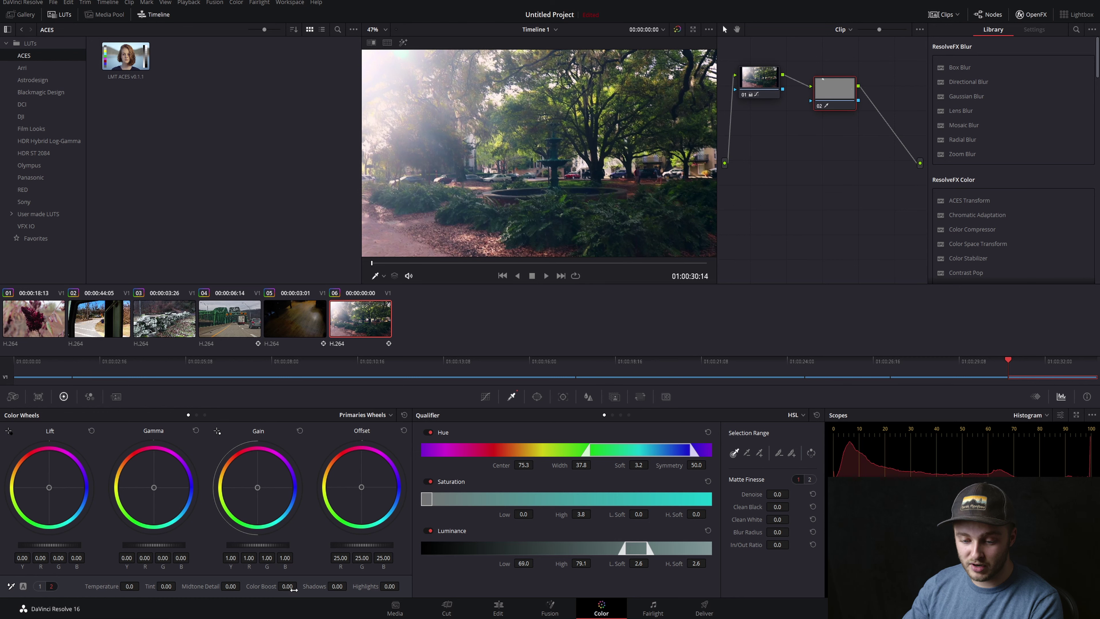
pyautogui.moveTo(294, 590); pyautogui.dragTo(243, 589)
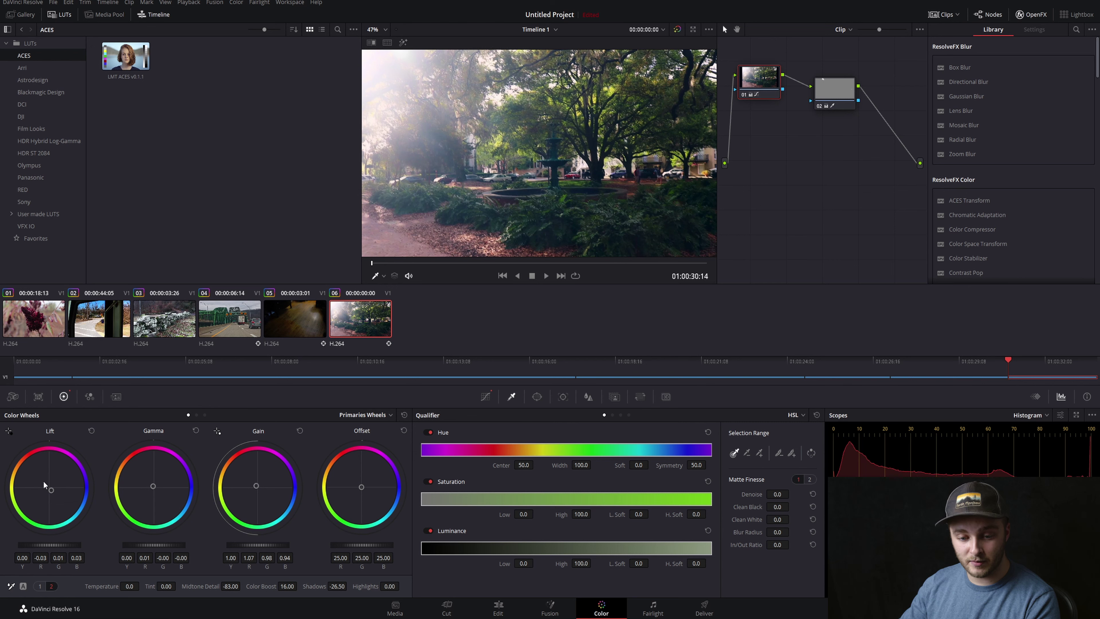
# Step: Review node 01's custom curve and compare the fountain image with all grades bypassed and enabled
pyautogui.click(486, 395)
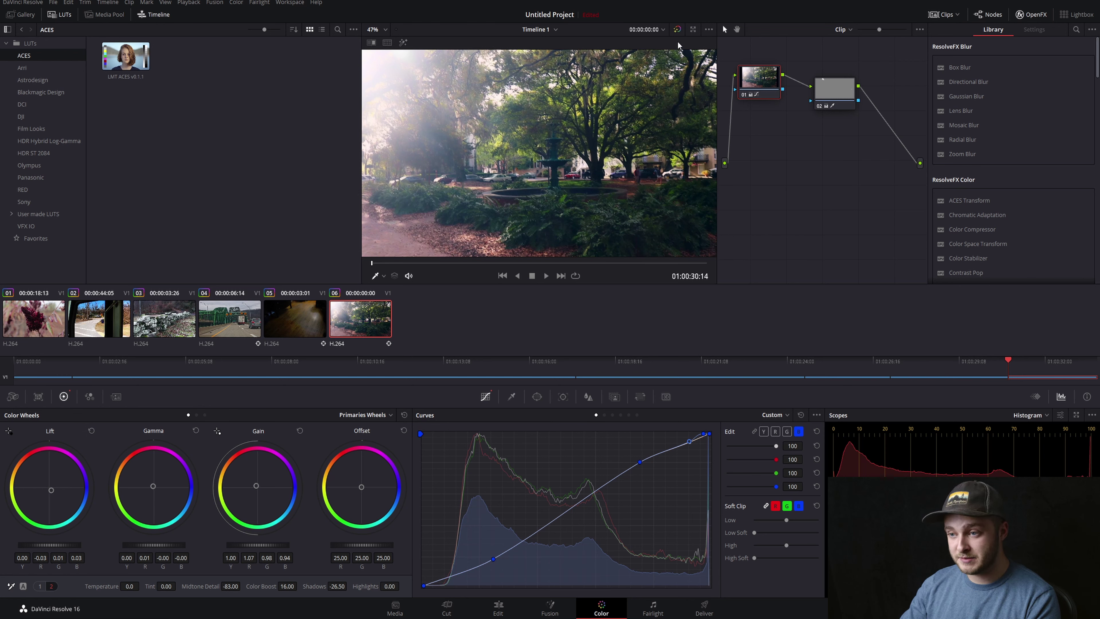
pyautogui.click(678, 30)
pyautogui.click(679, 29)
pyautogui.click(679, 29)
pyautogui.click(680, 29)
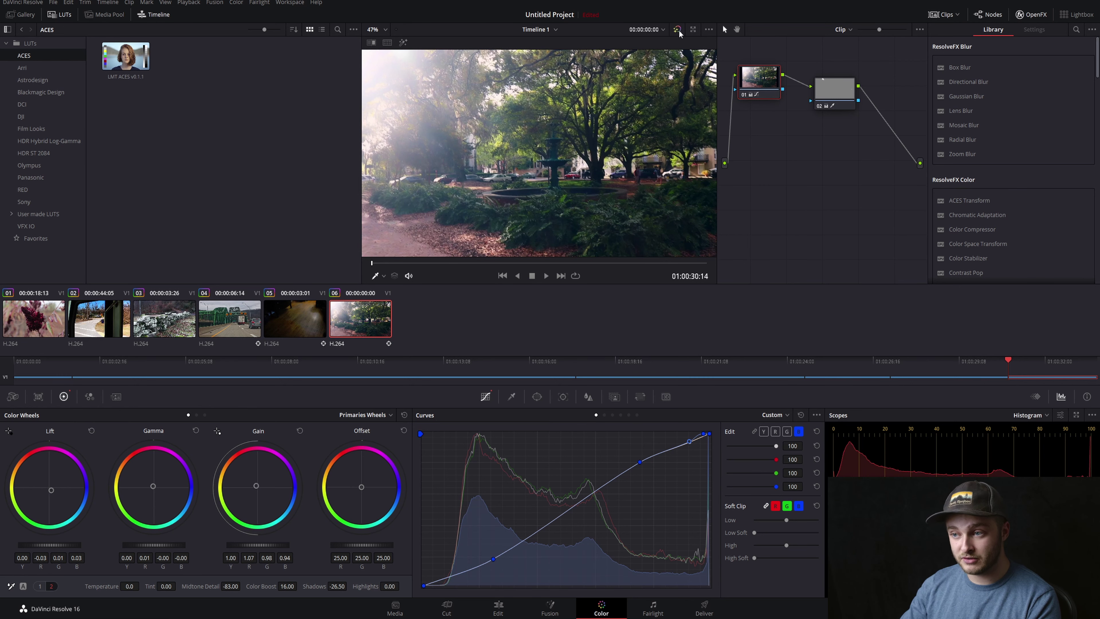